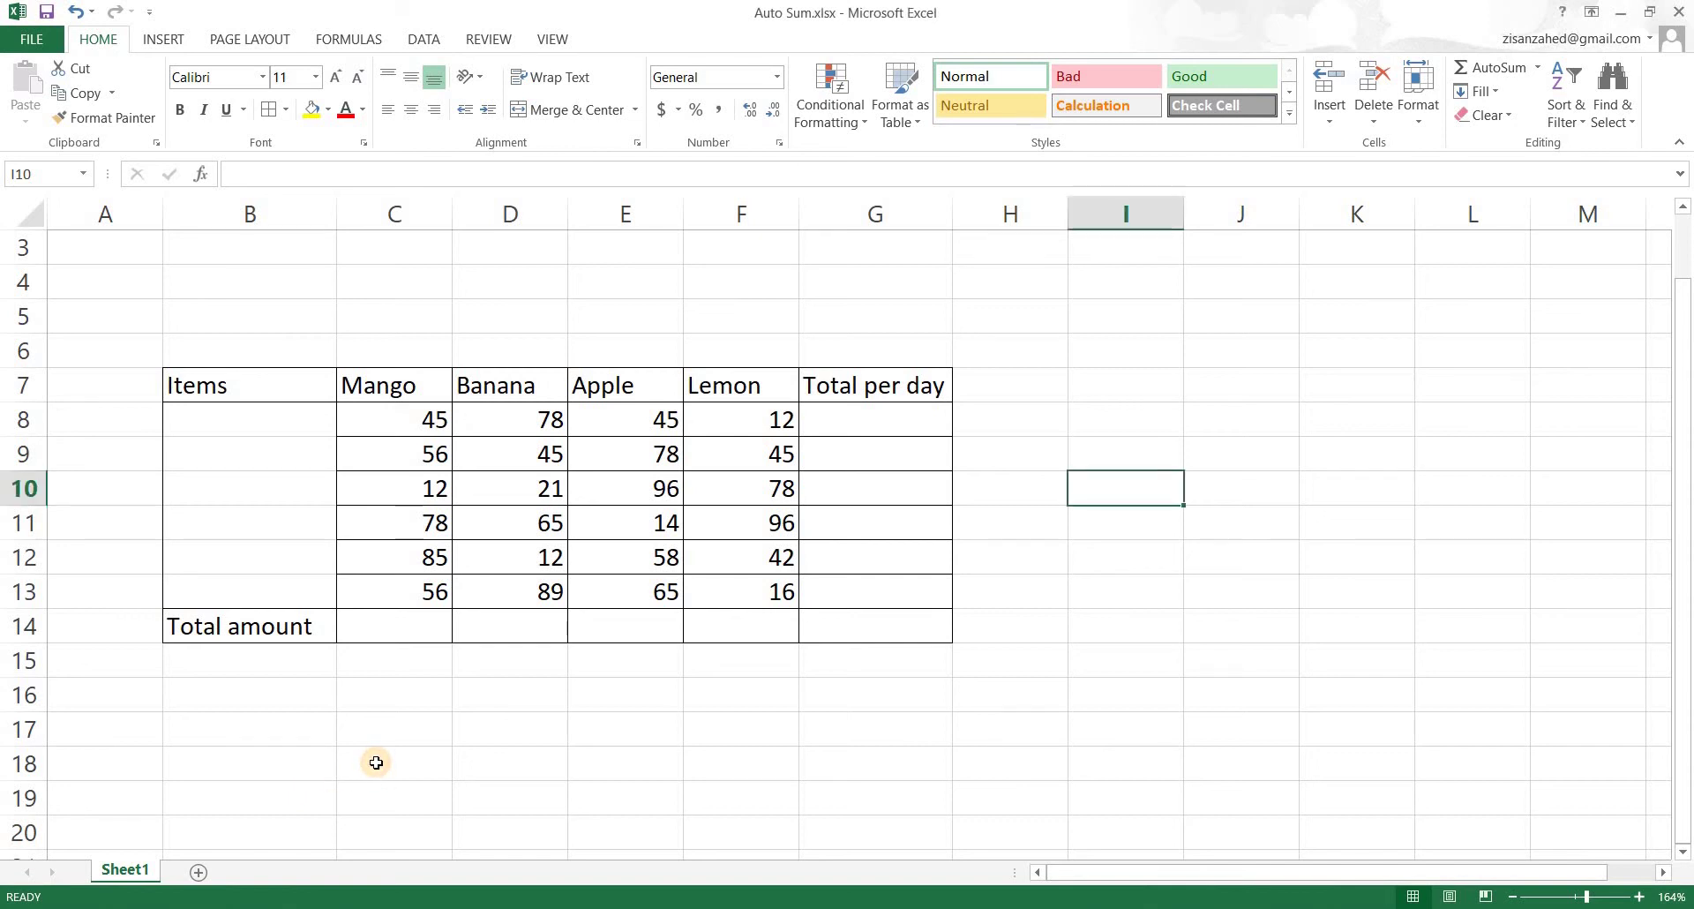
- Look over the table's Items, Banana, Apple and Lemon headers and the Total amount row
click(376, 762)
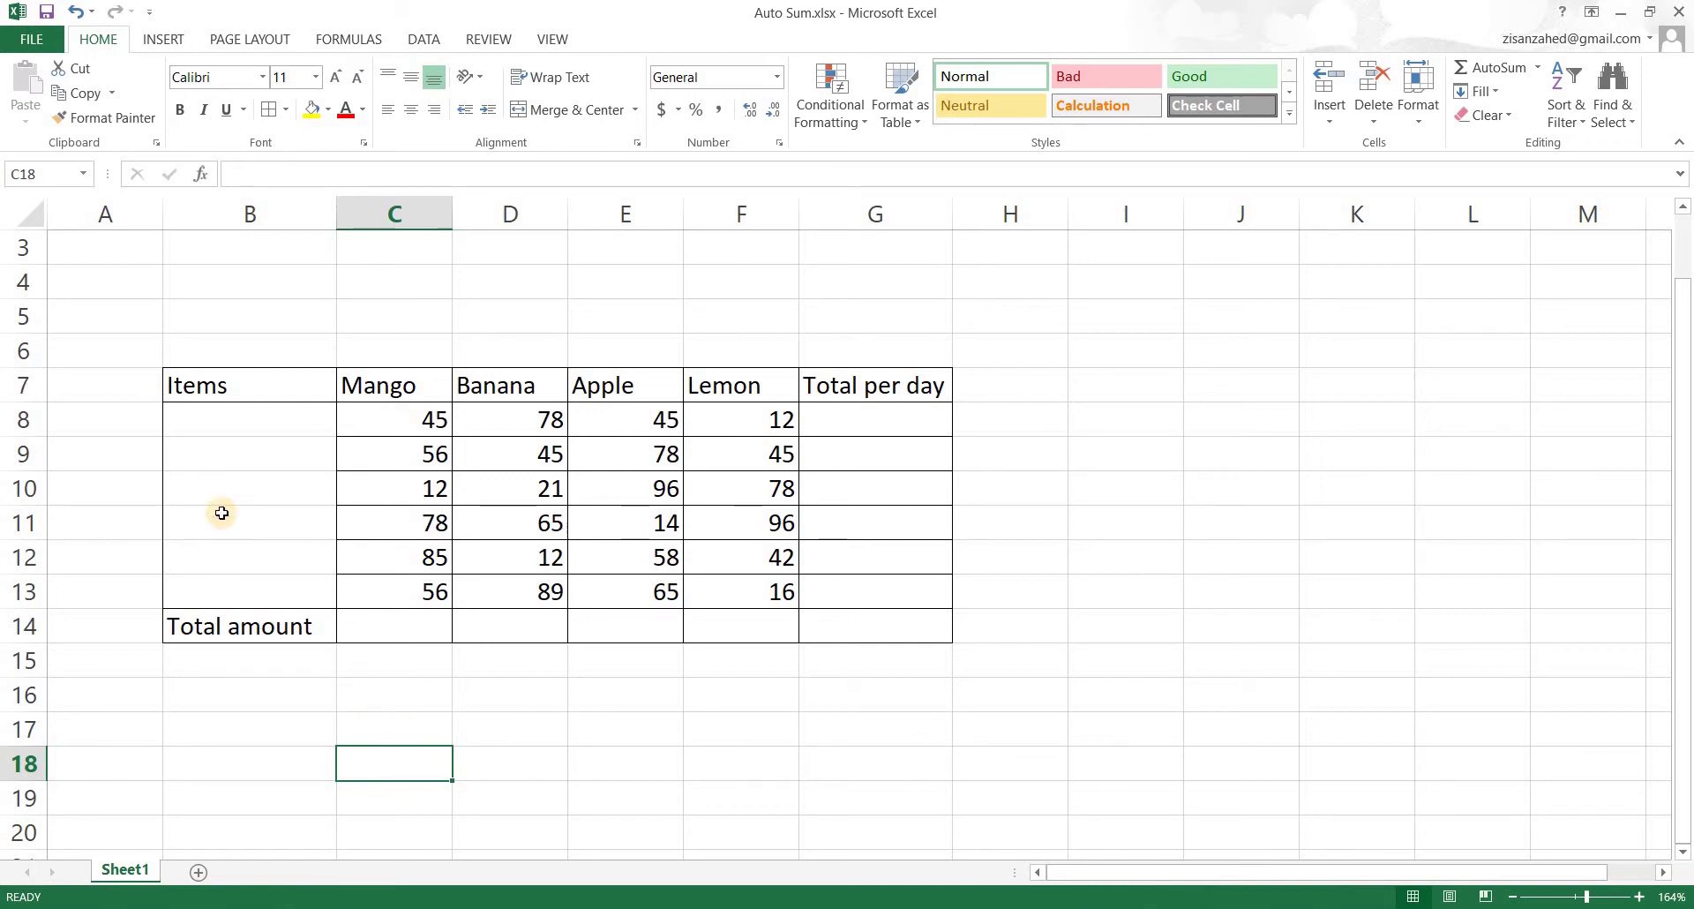
click(221, 393)
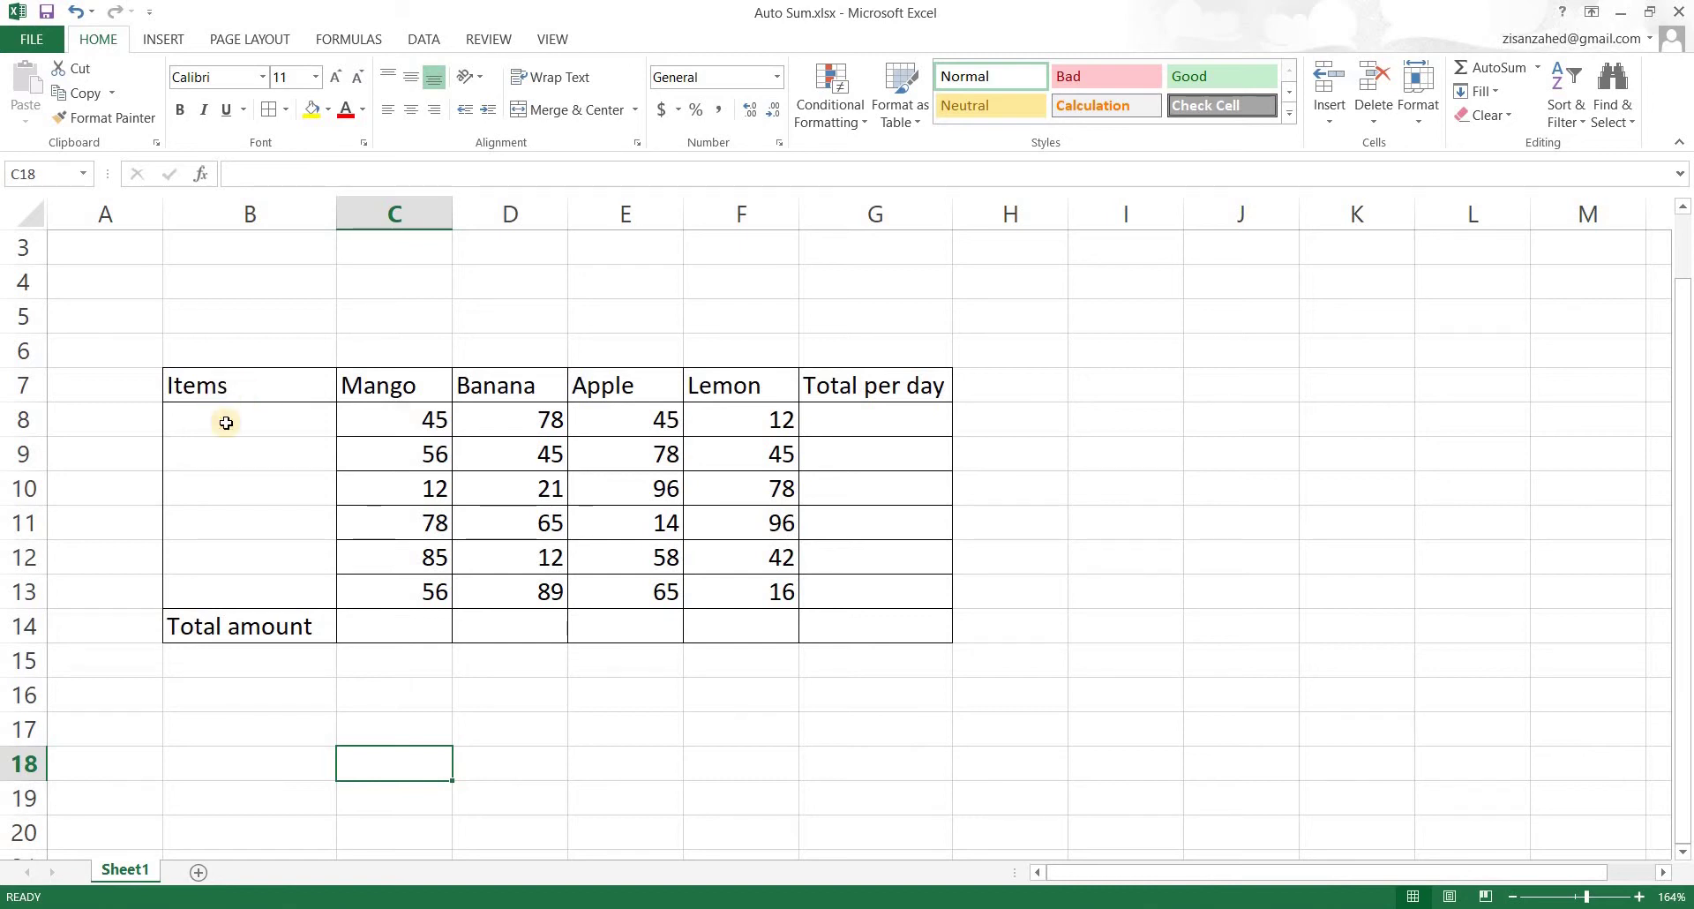
click(528, 387)
click(626, 386)
click(757, 381)
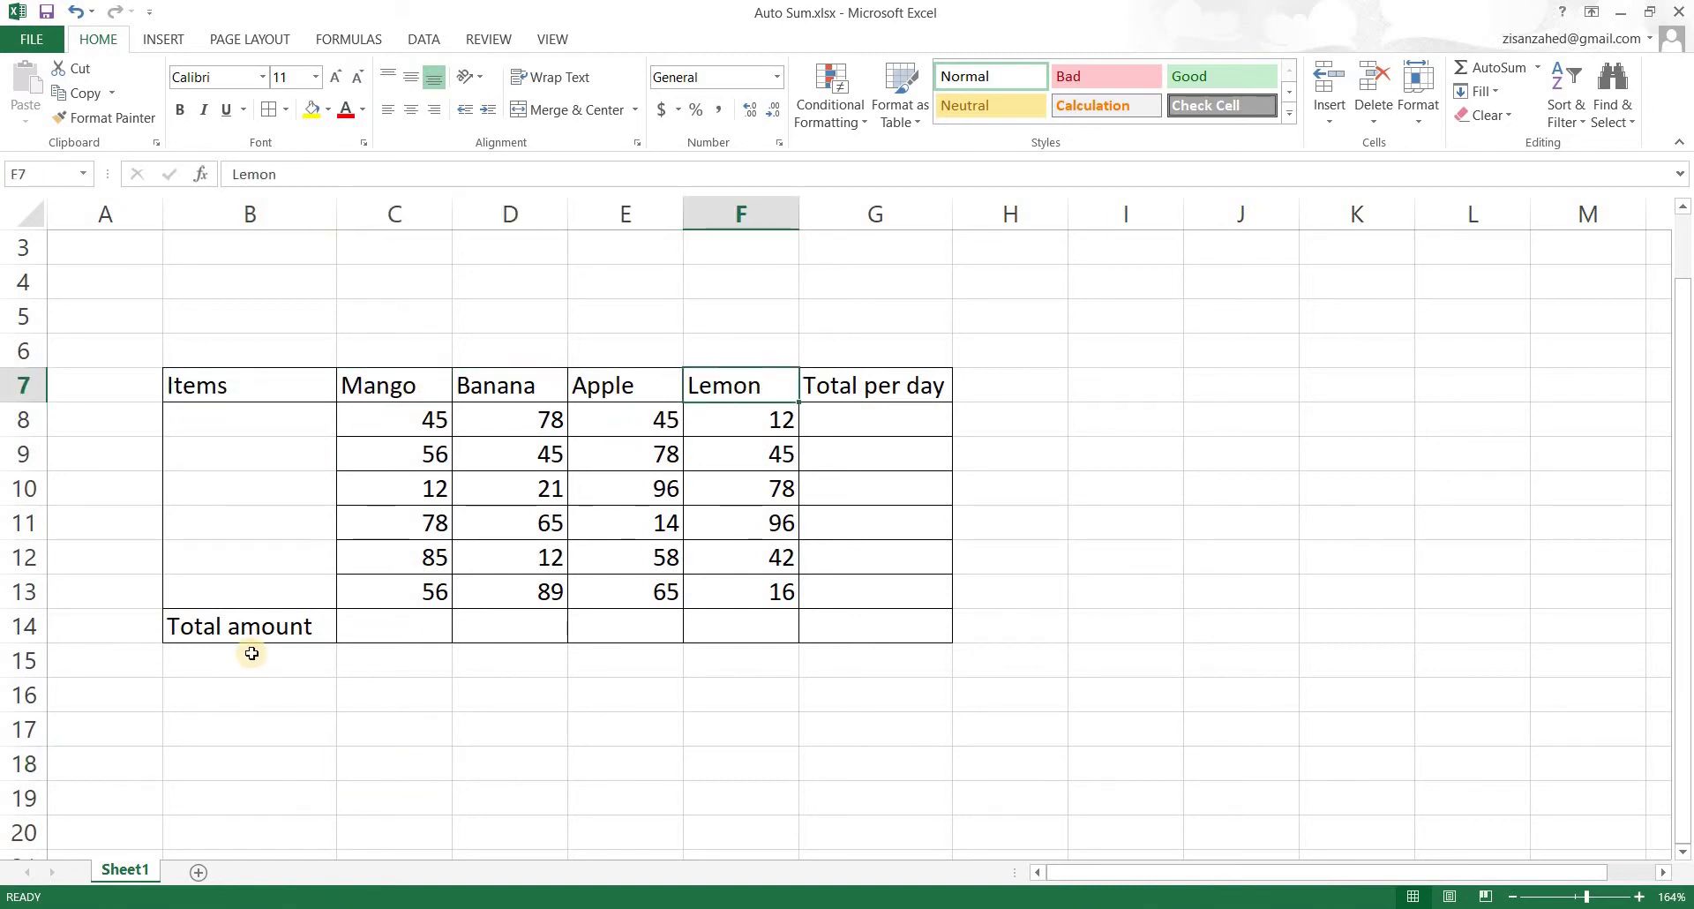
click(233, 628)
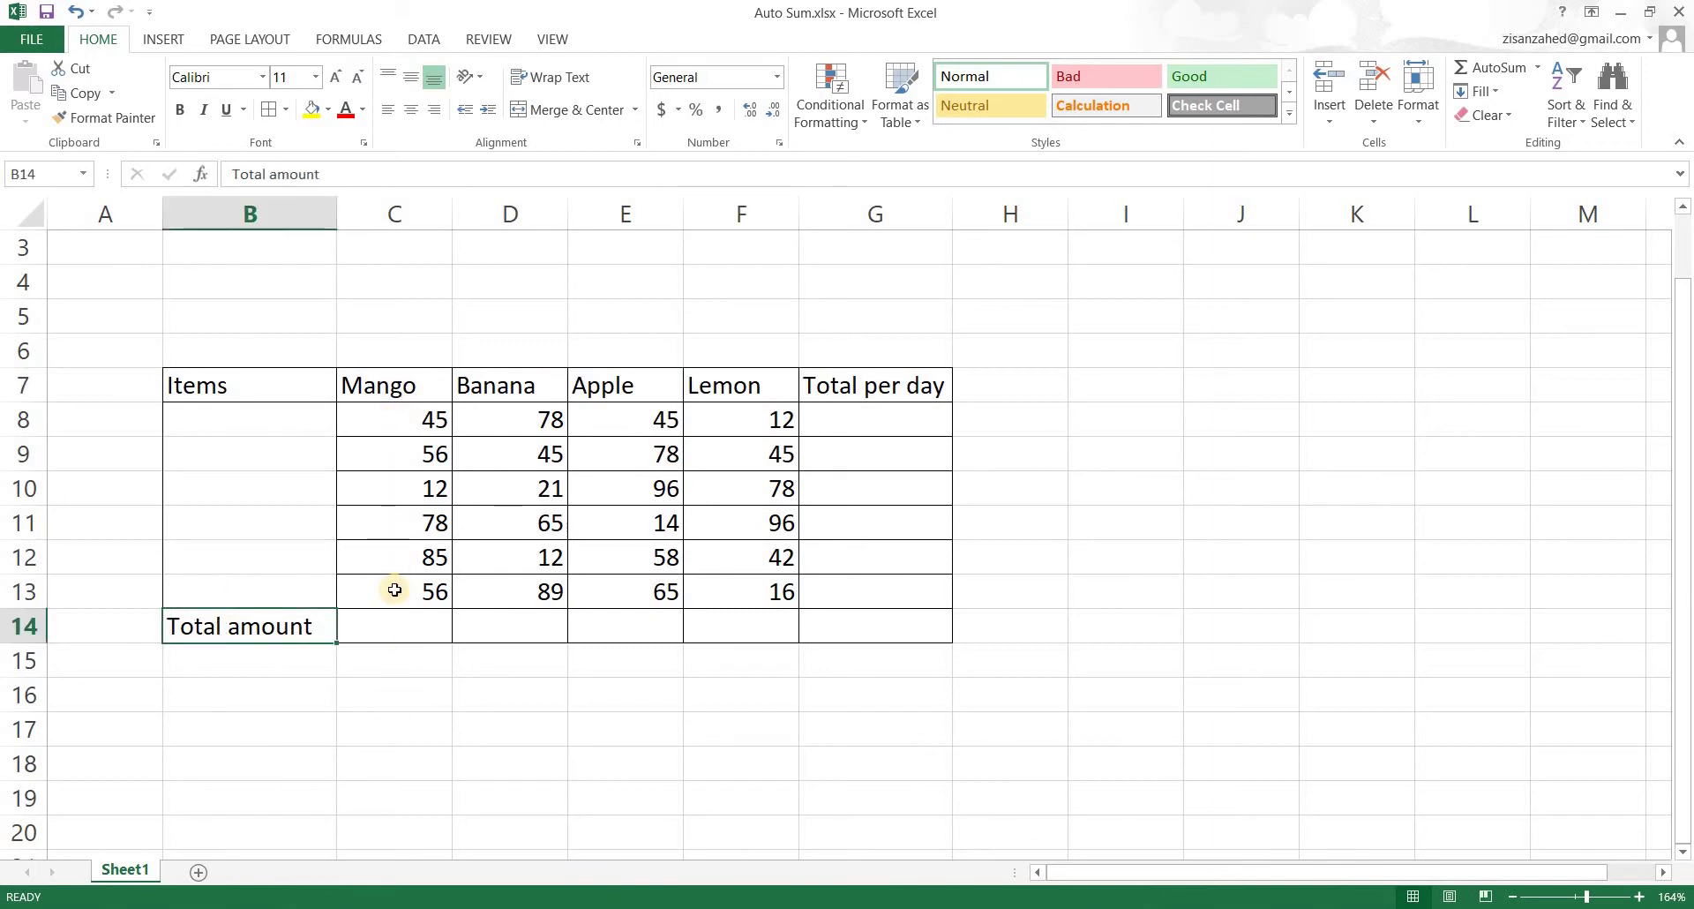
- Check the empty Mango, Banana and Apple totals and the Total per day column
click(396, 625)
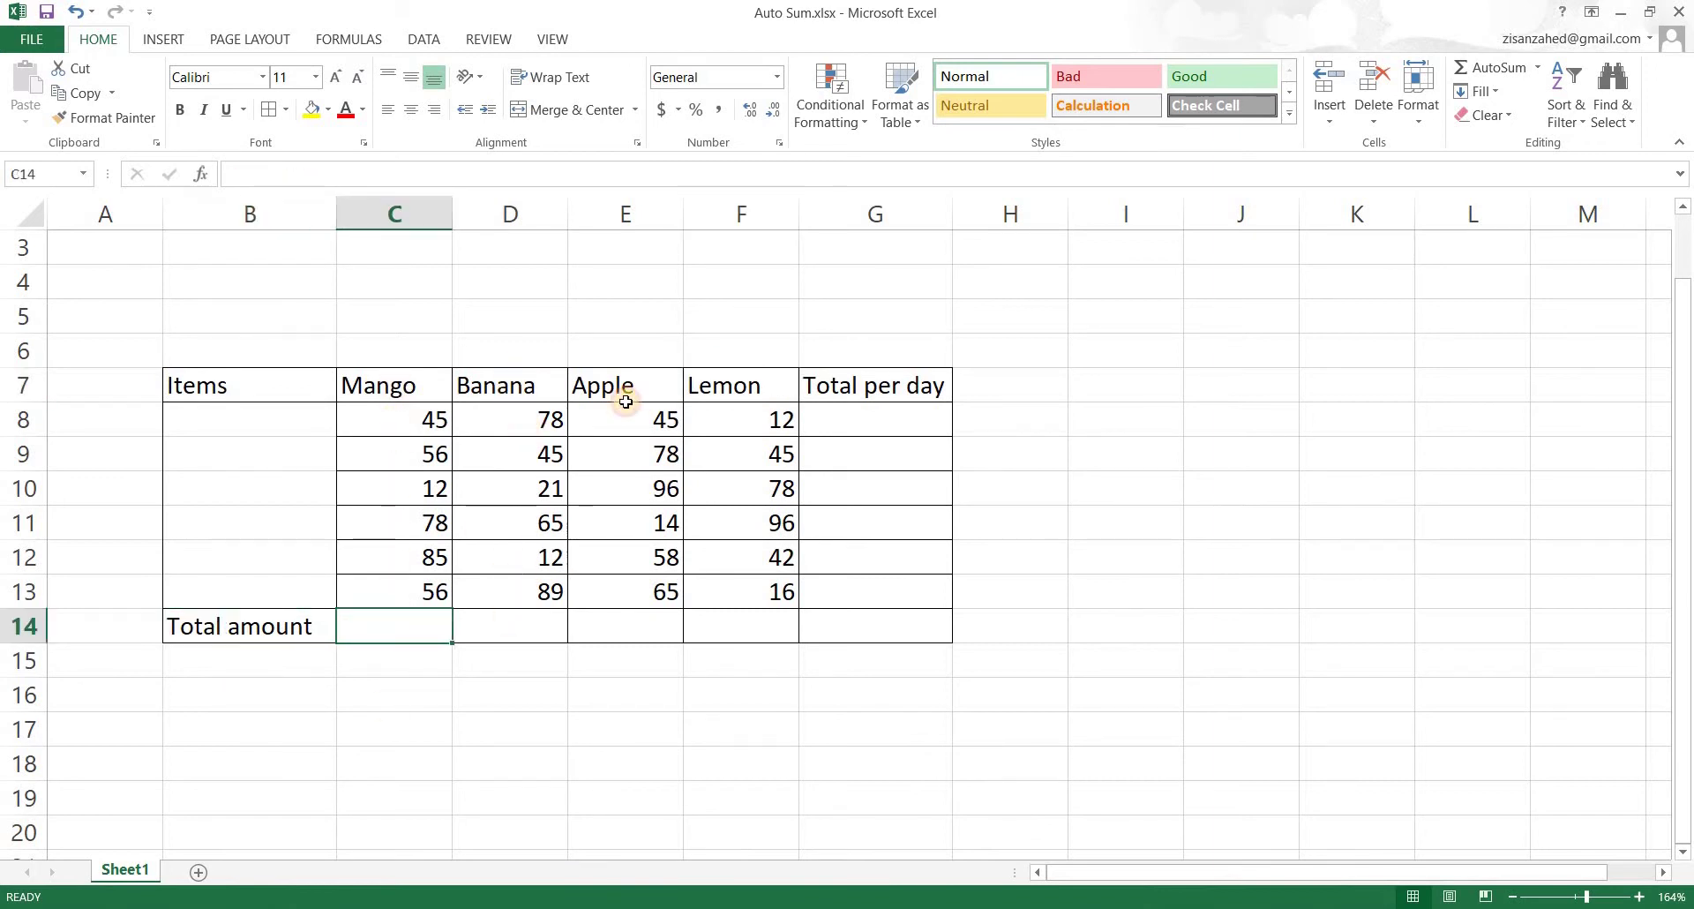
key(Right)
key(Right)
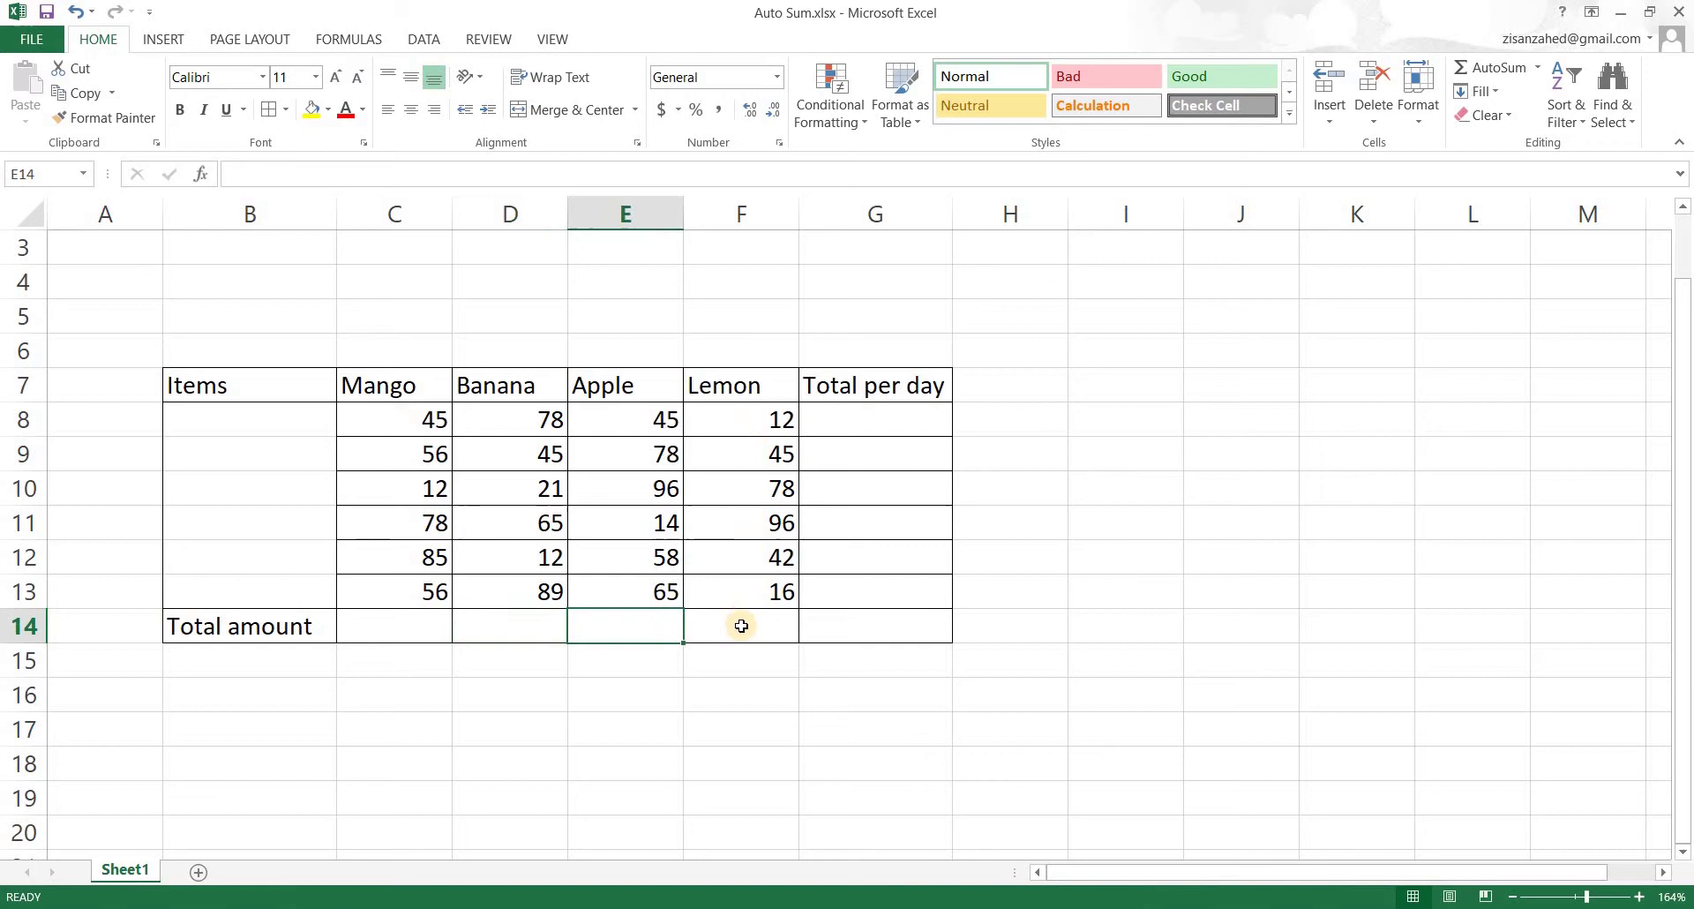
key(Right)
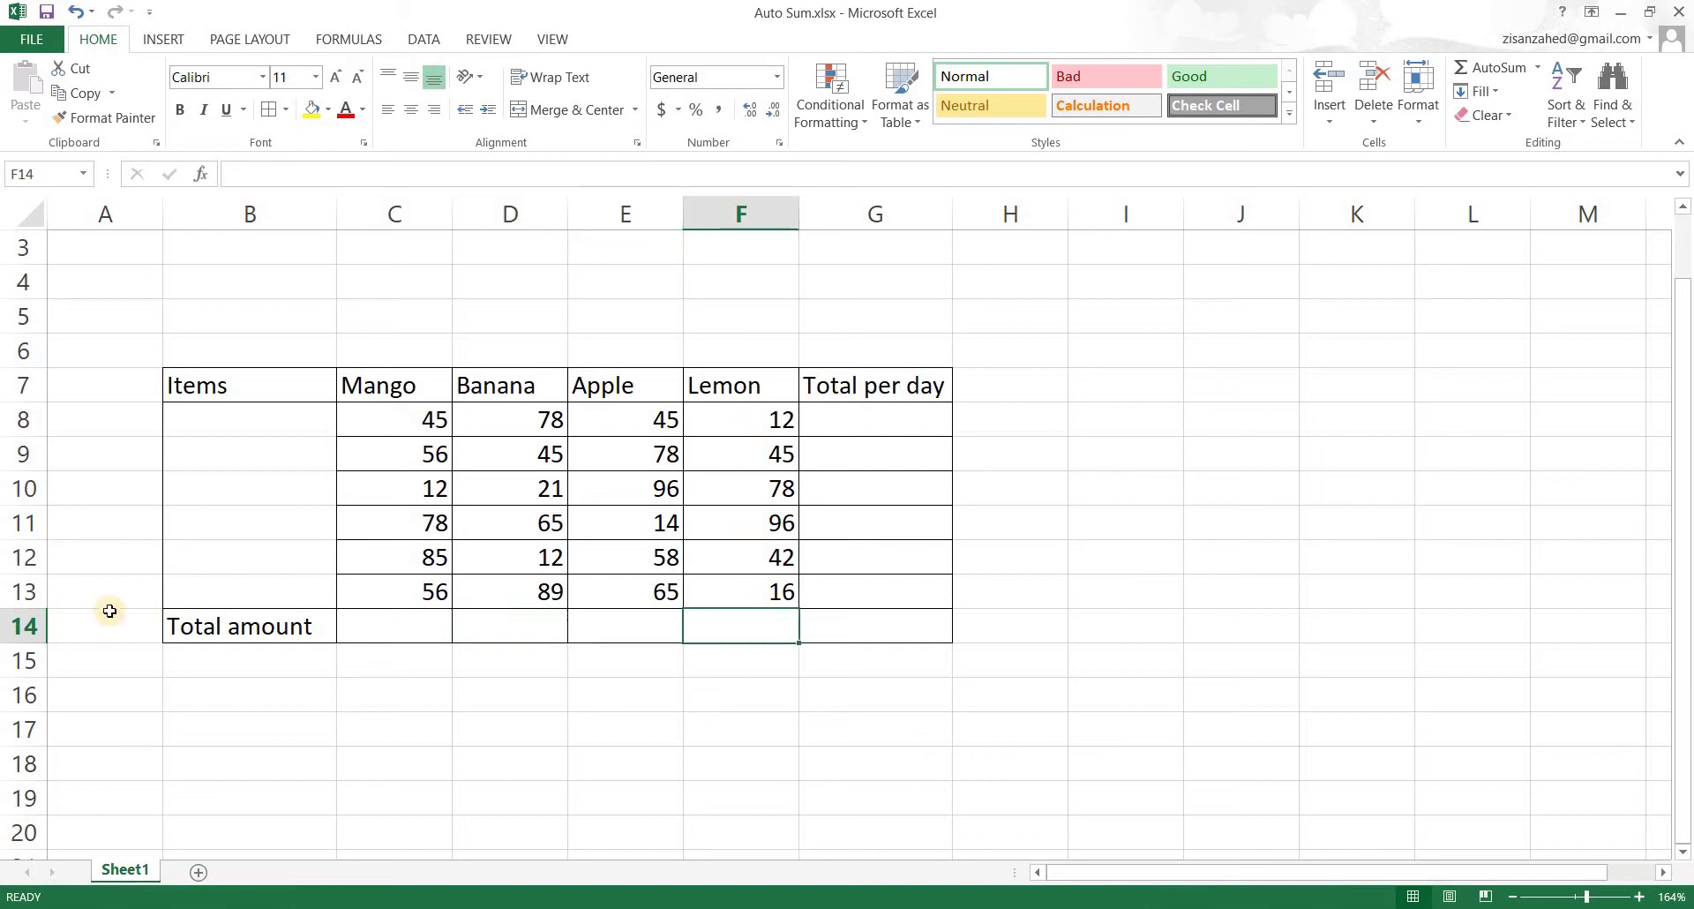
click(869, 422)
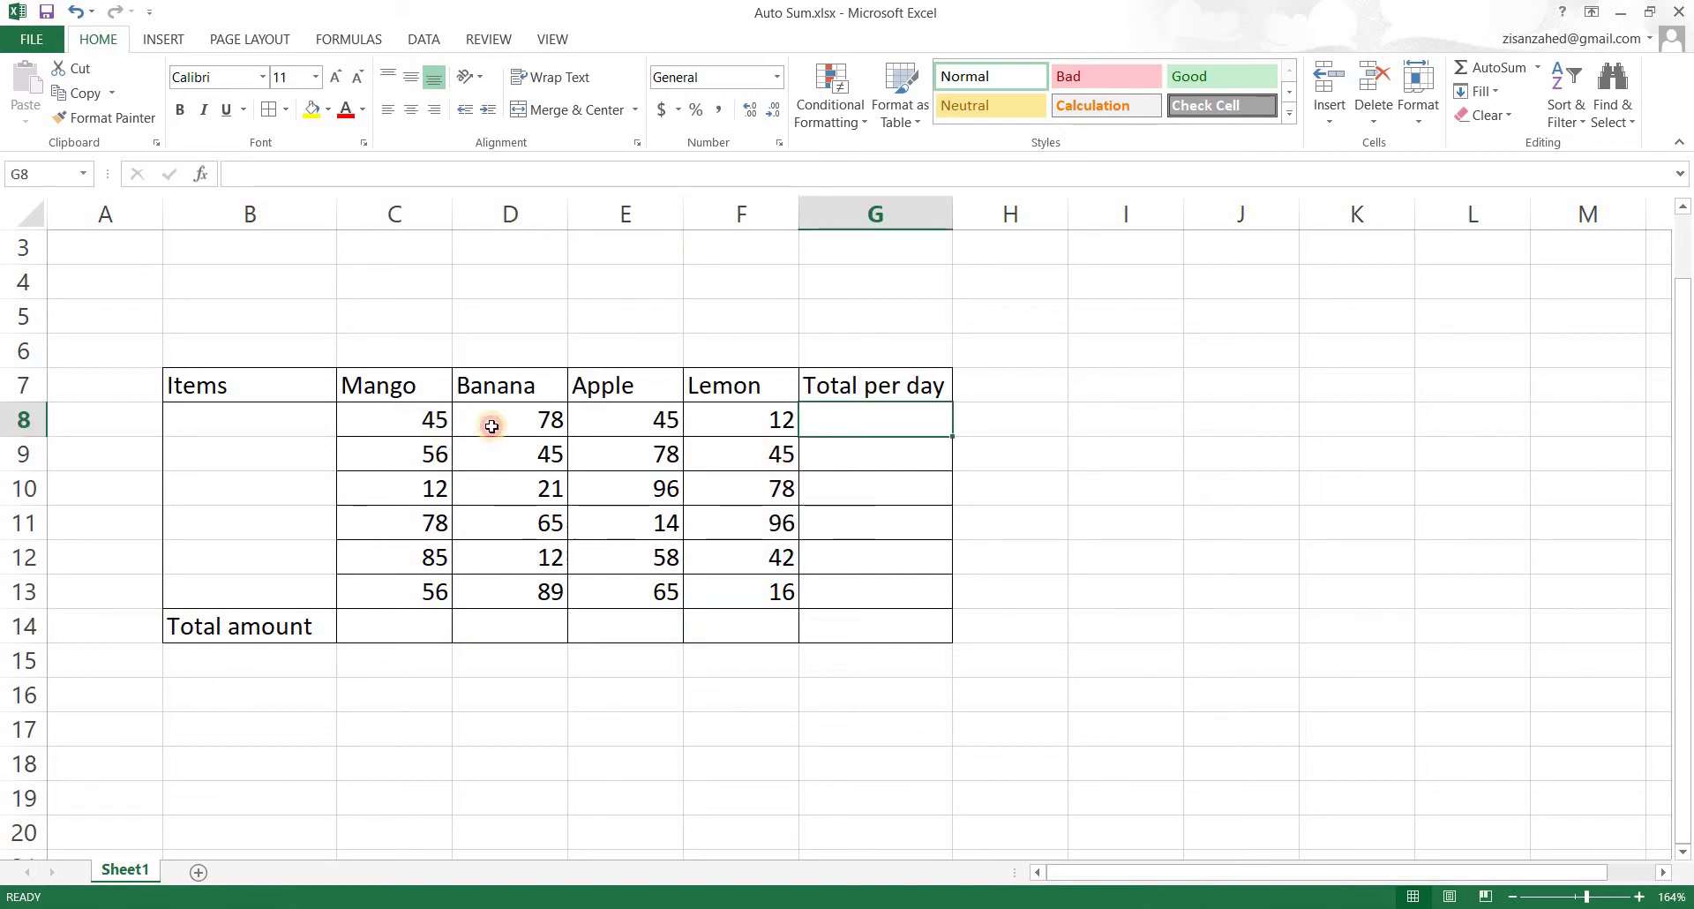
key(Left)
key(Left)
key(Left)
key(Left)
key(Right)
key(Right)
key(Right)
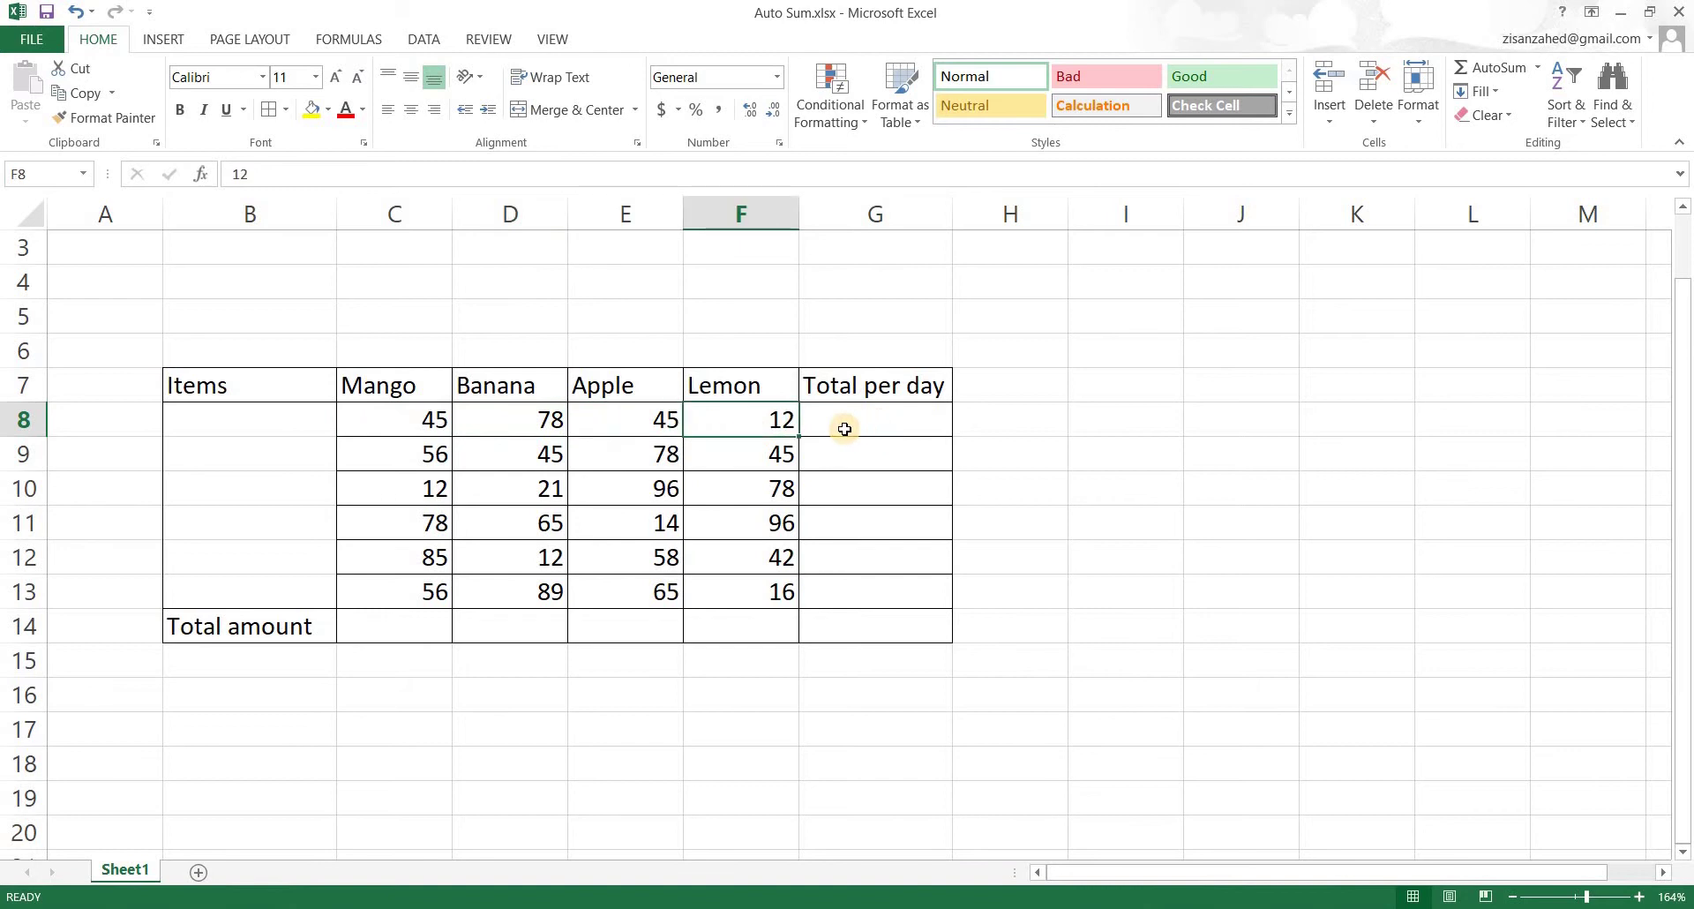
key(Right)
key(Down)
key(Down)
key(Down)
key(Down)
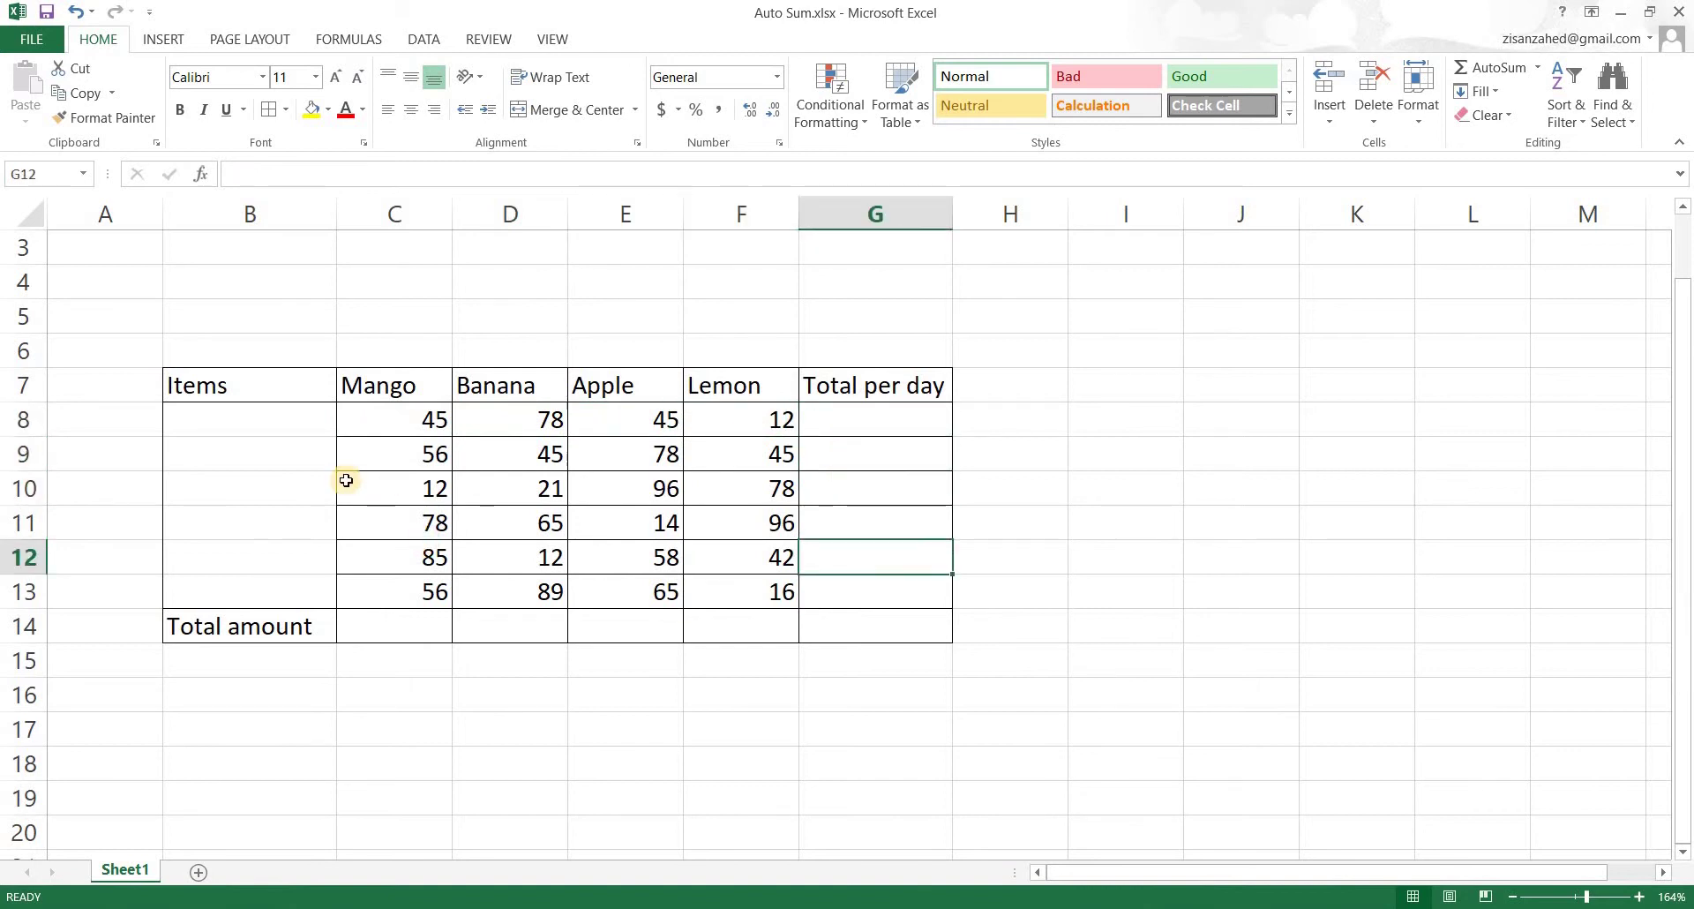
- Type 'fruits per day from Saturday to thrusday' into cell B10
drag(257, 422, 267, 596)
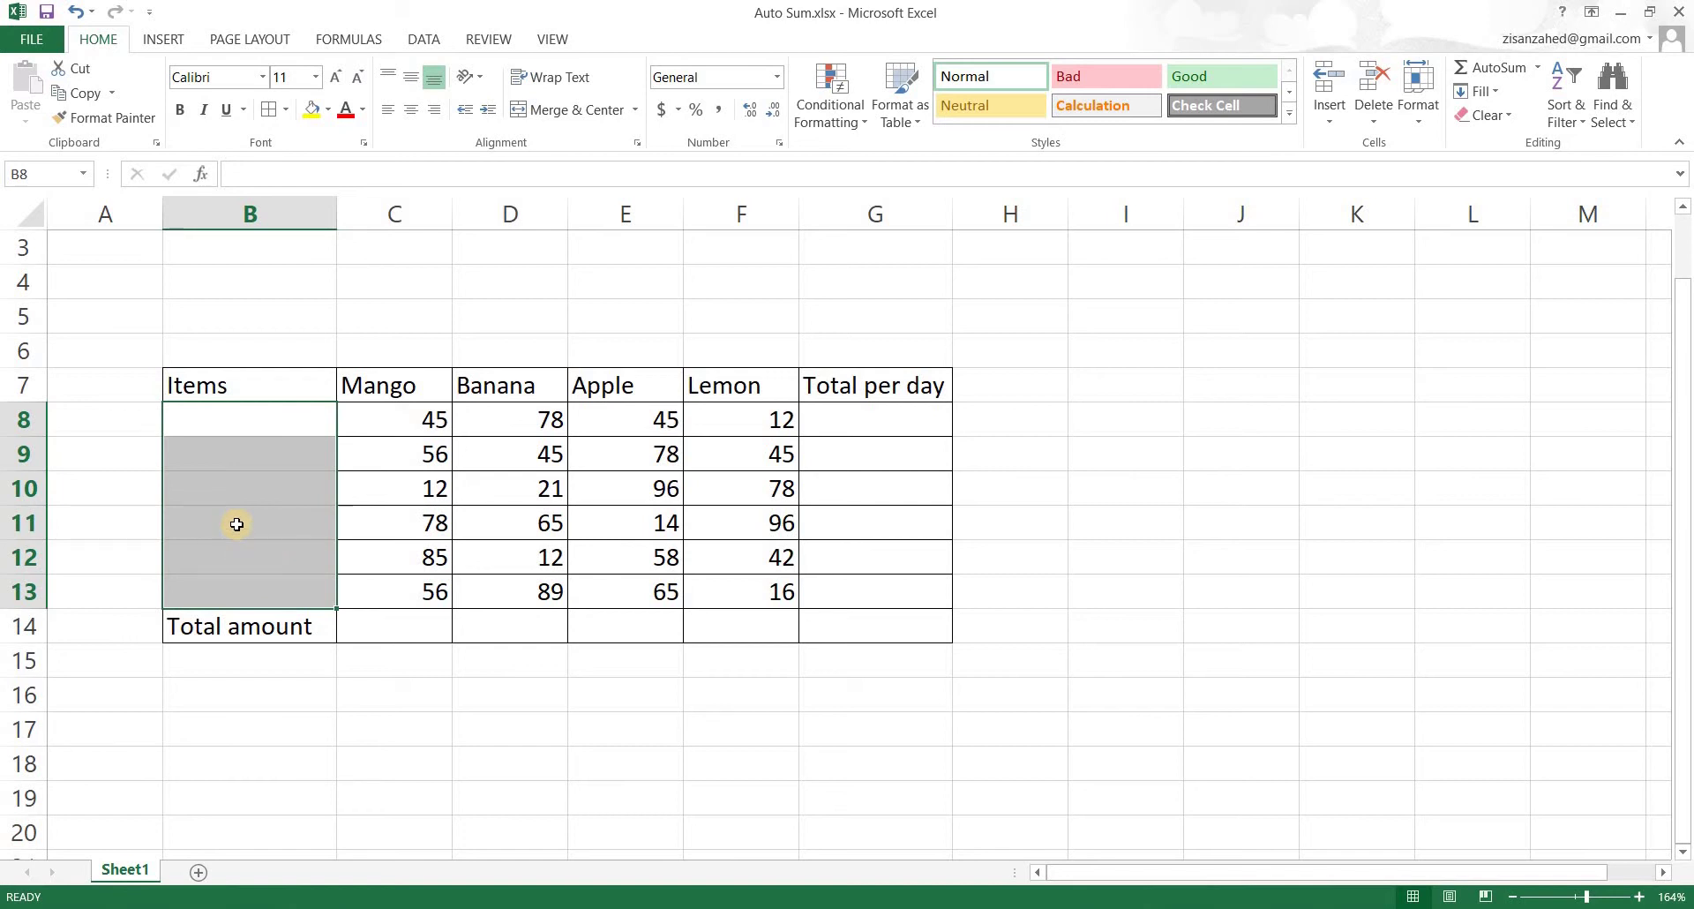
key(Down)
key(Down)
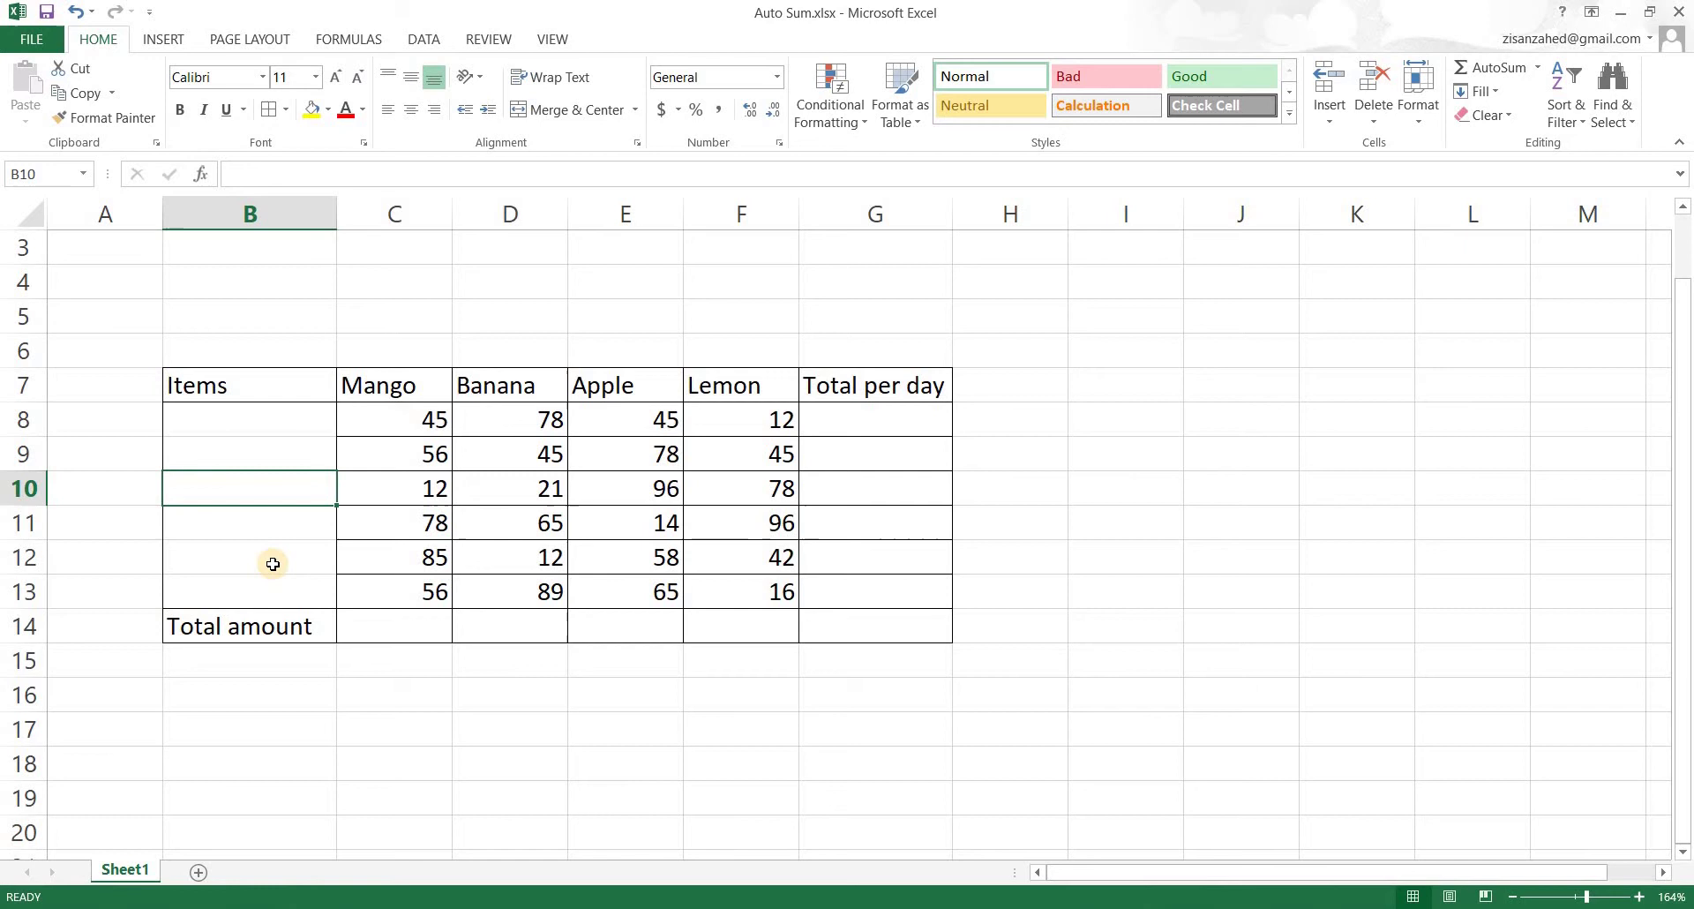
text(fruits)
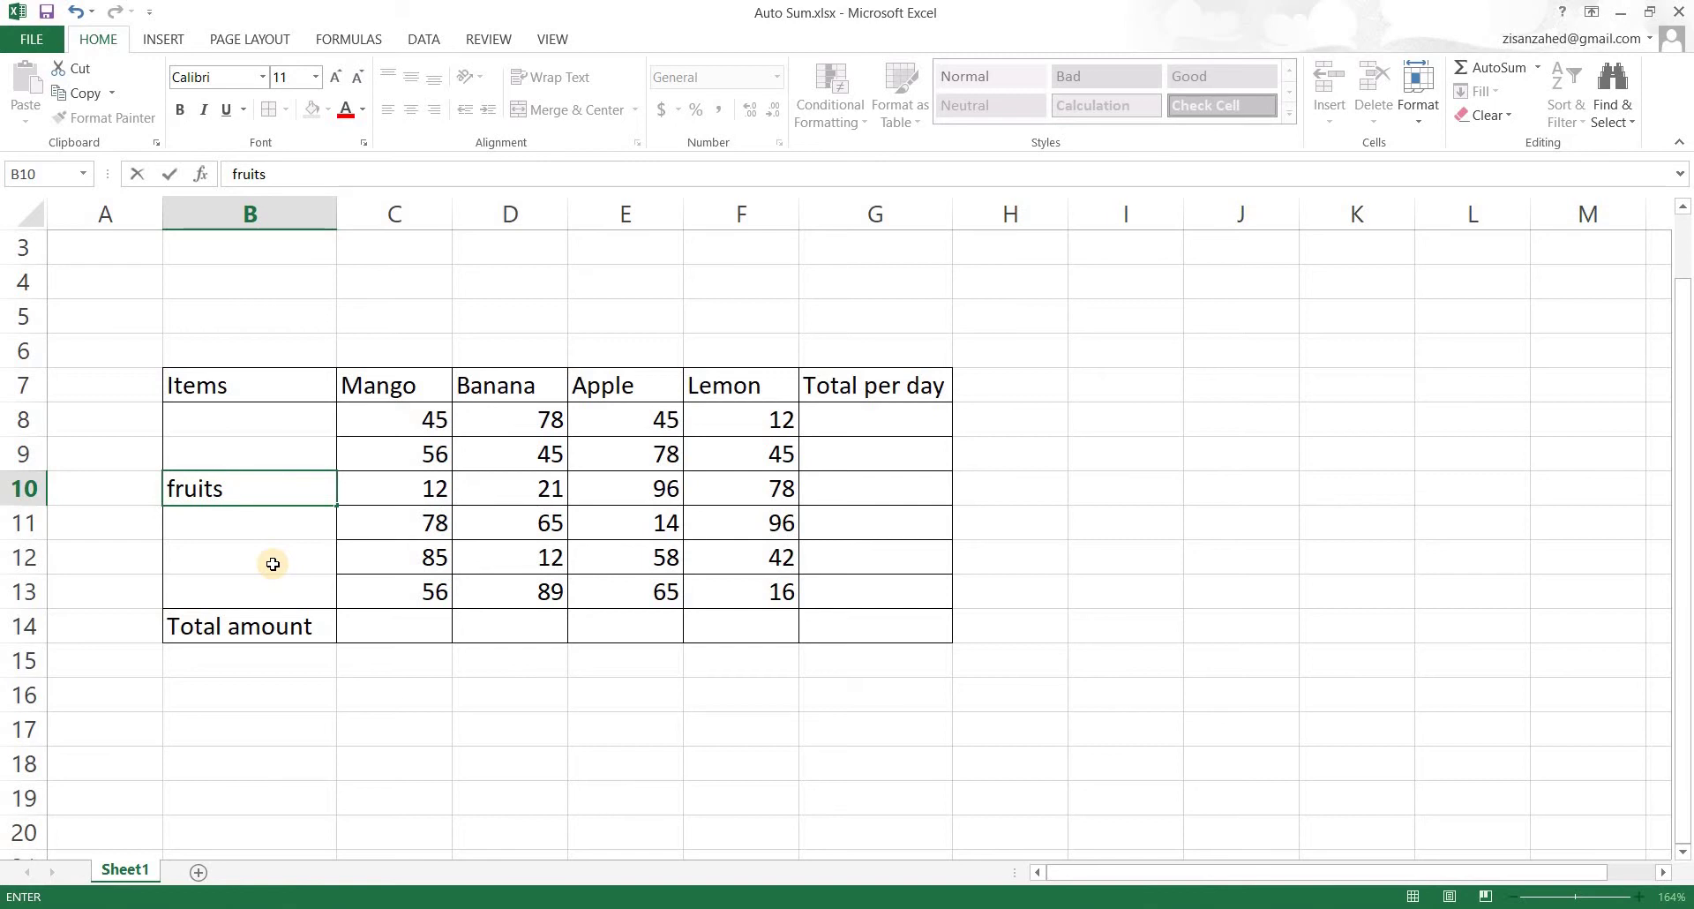
text( per day)
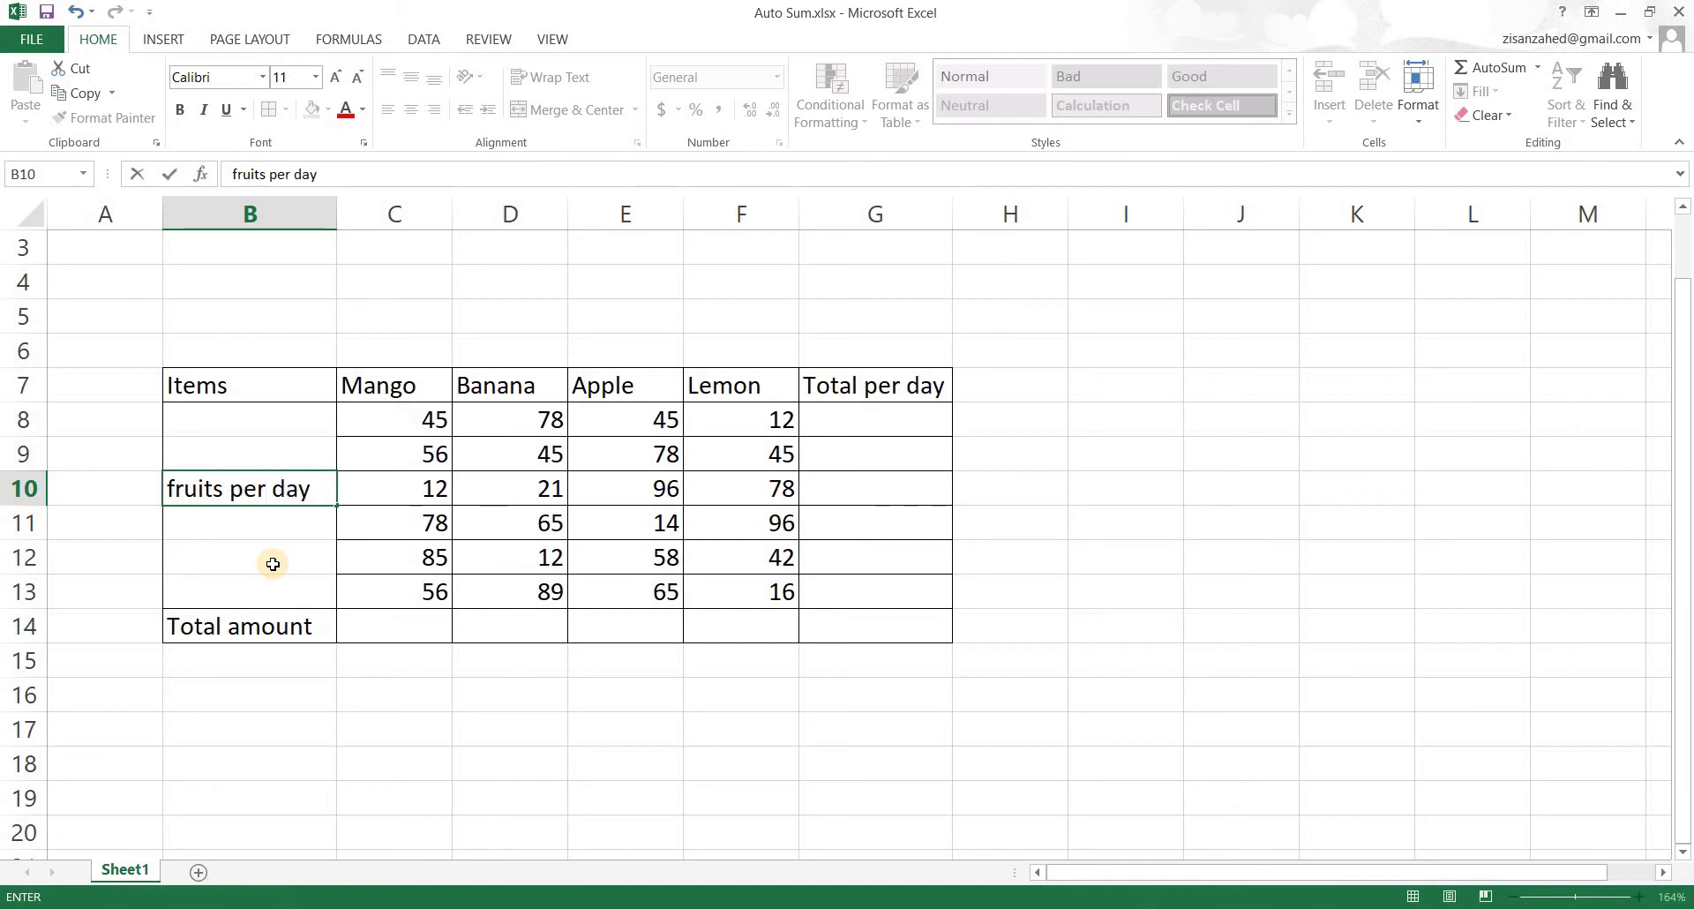
text( from Sat)
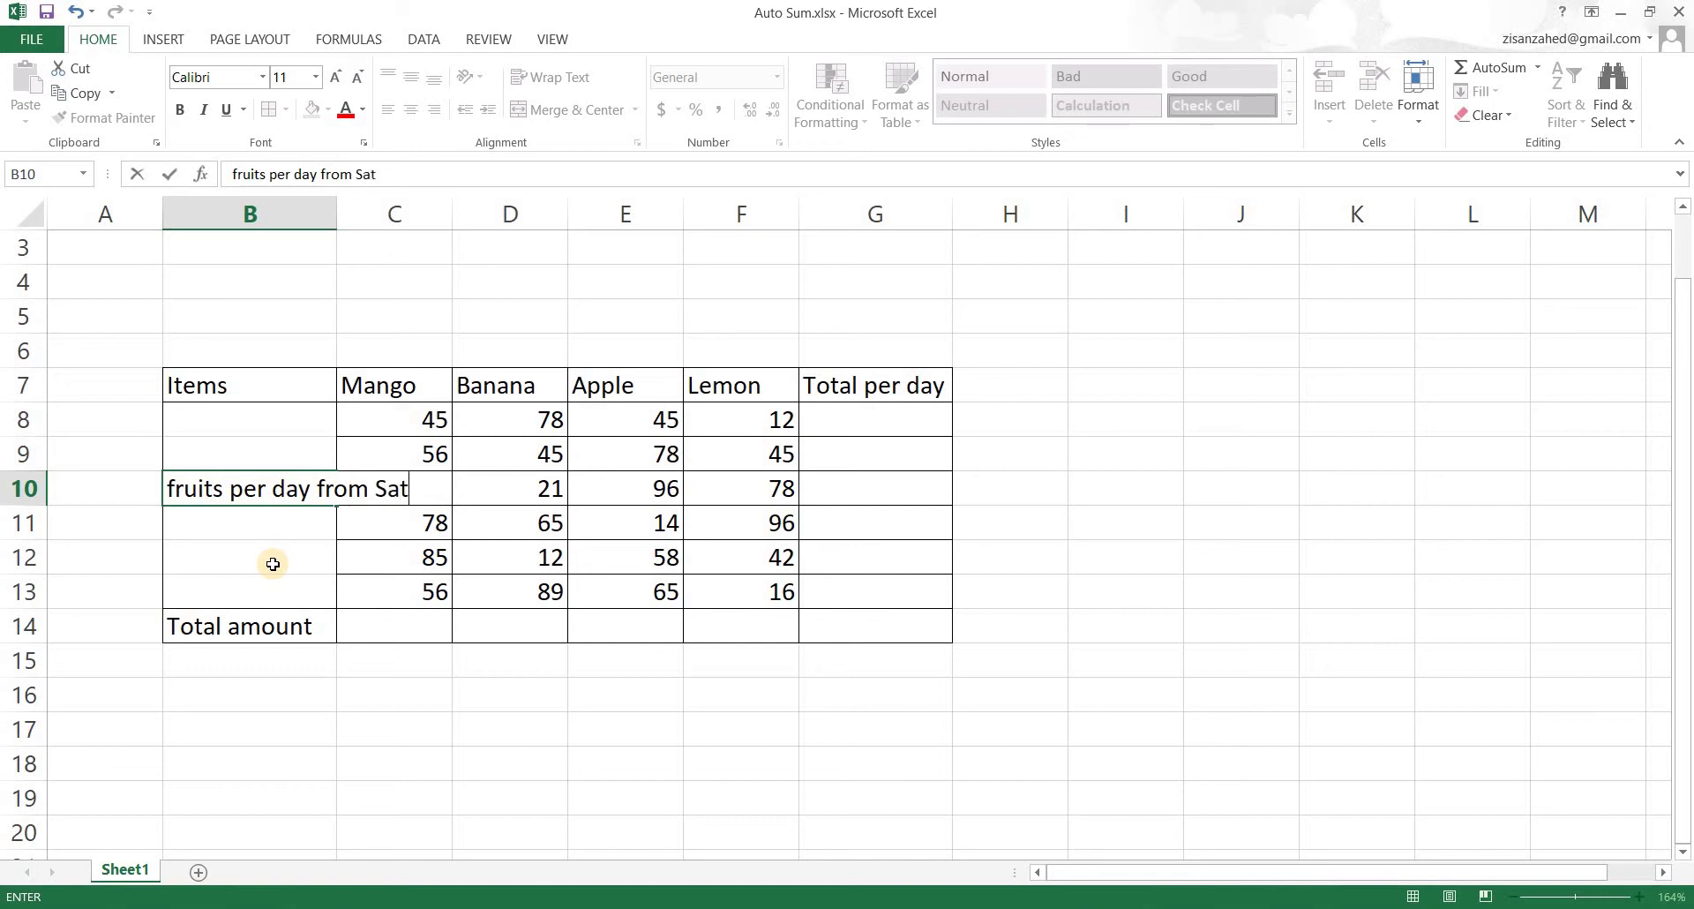
text(urday)
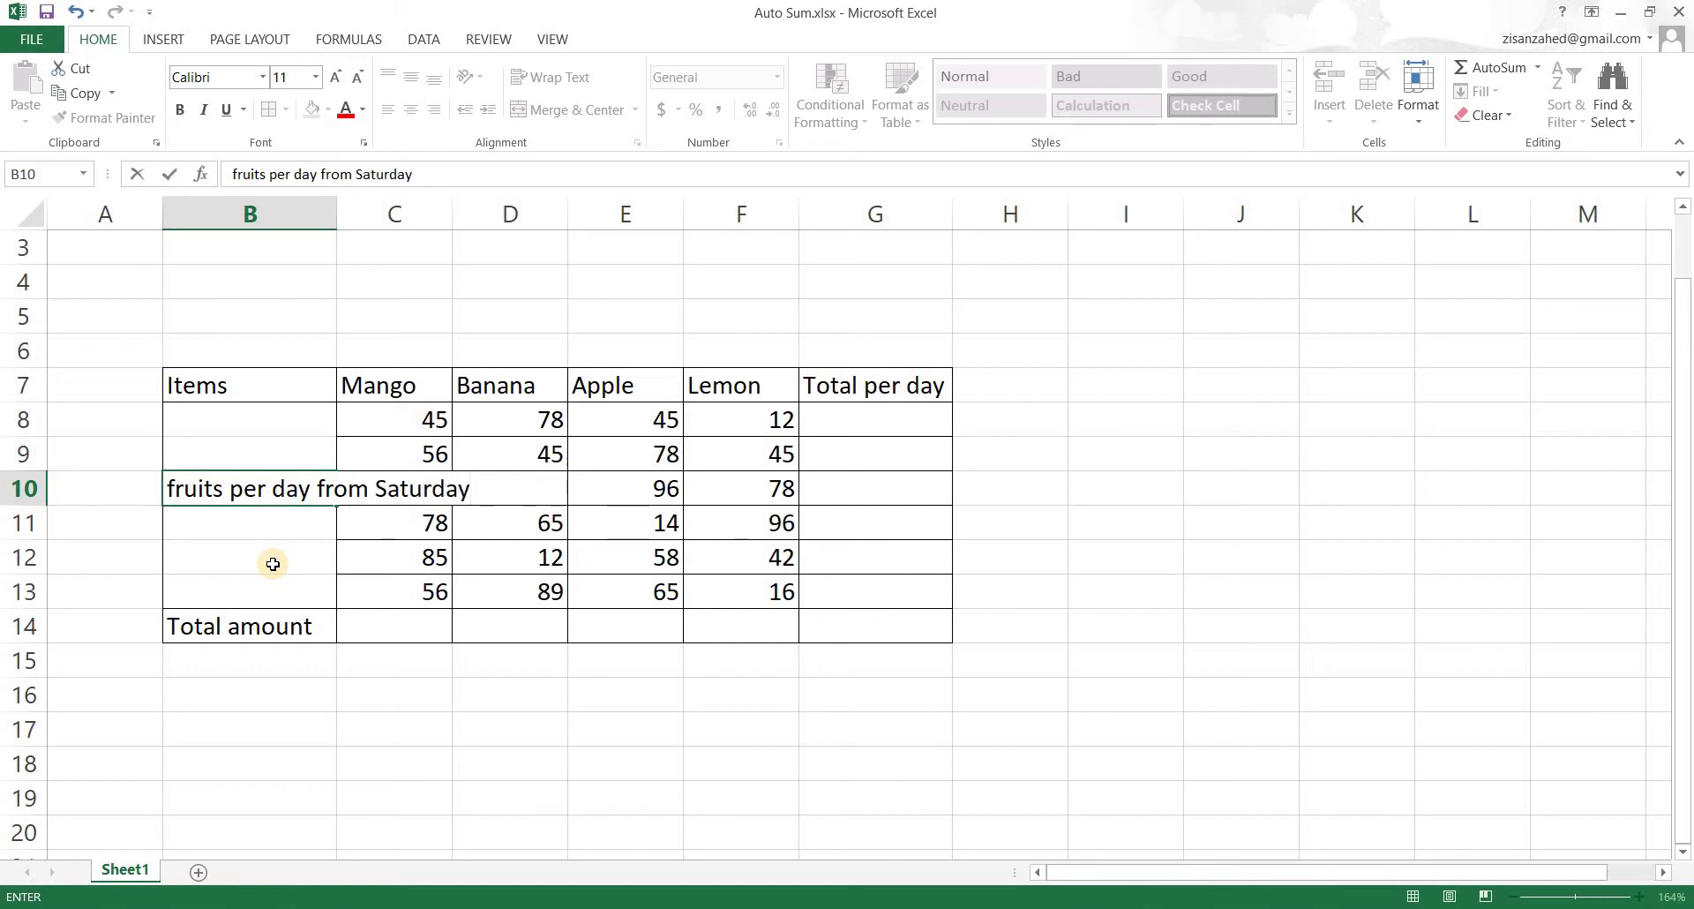
text( to thrusday)
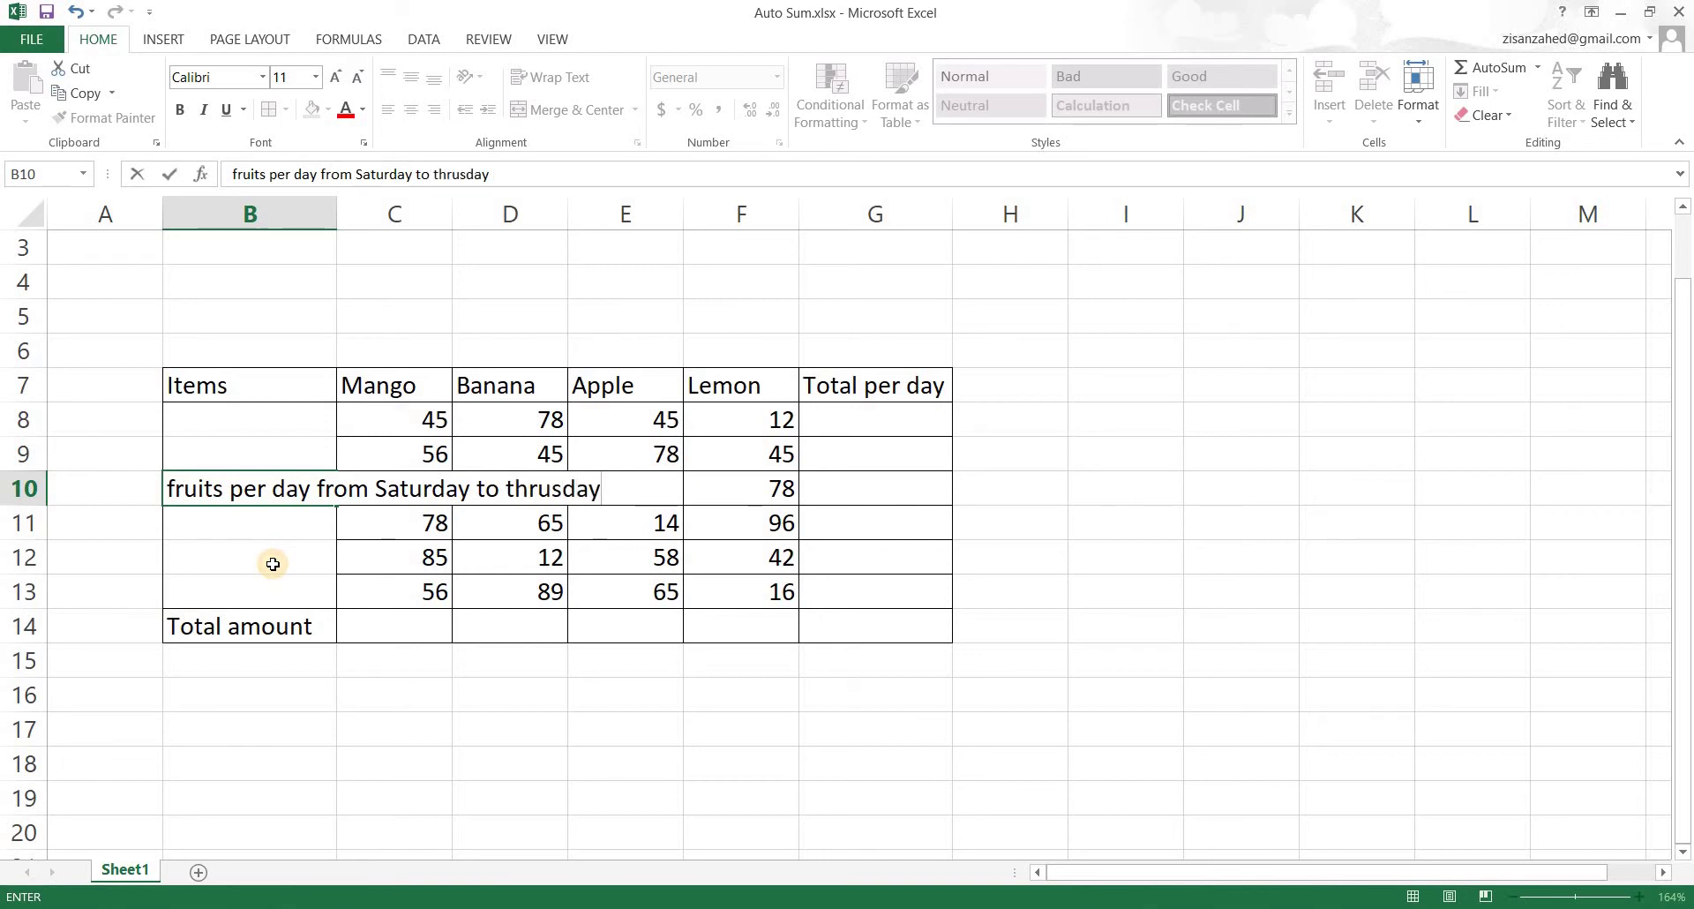
click(272, 564)
- Merge the Items cells B8:B13 into one cell
click(252, 499)
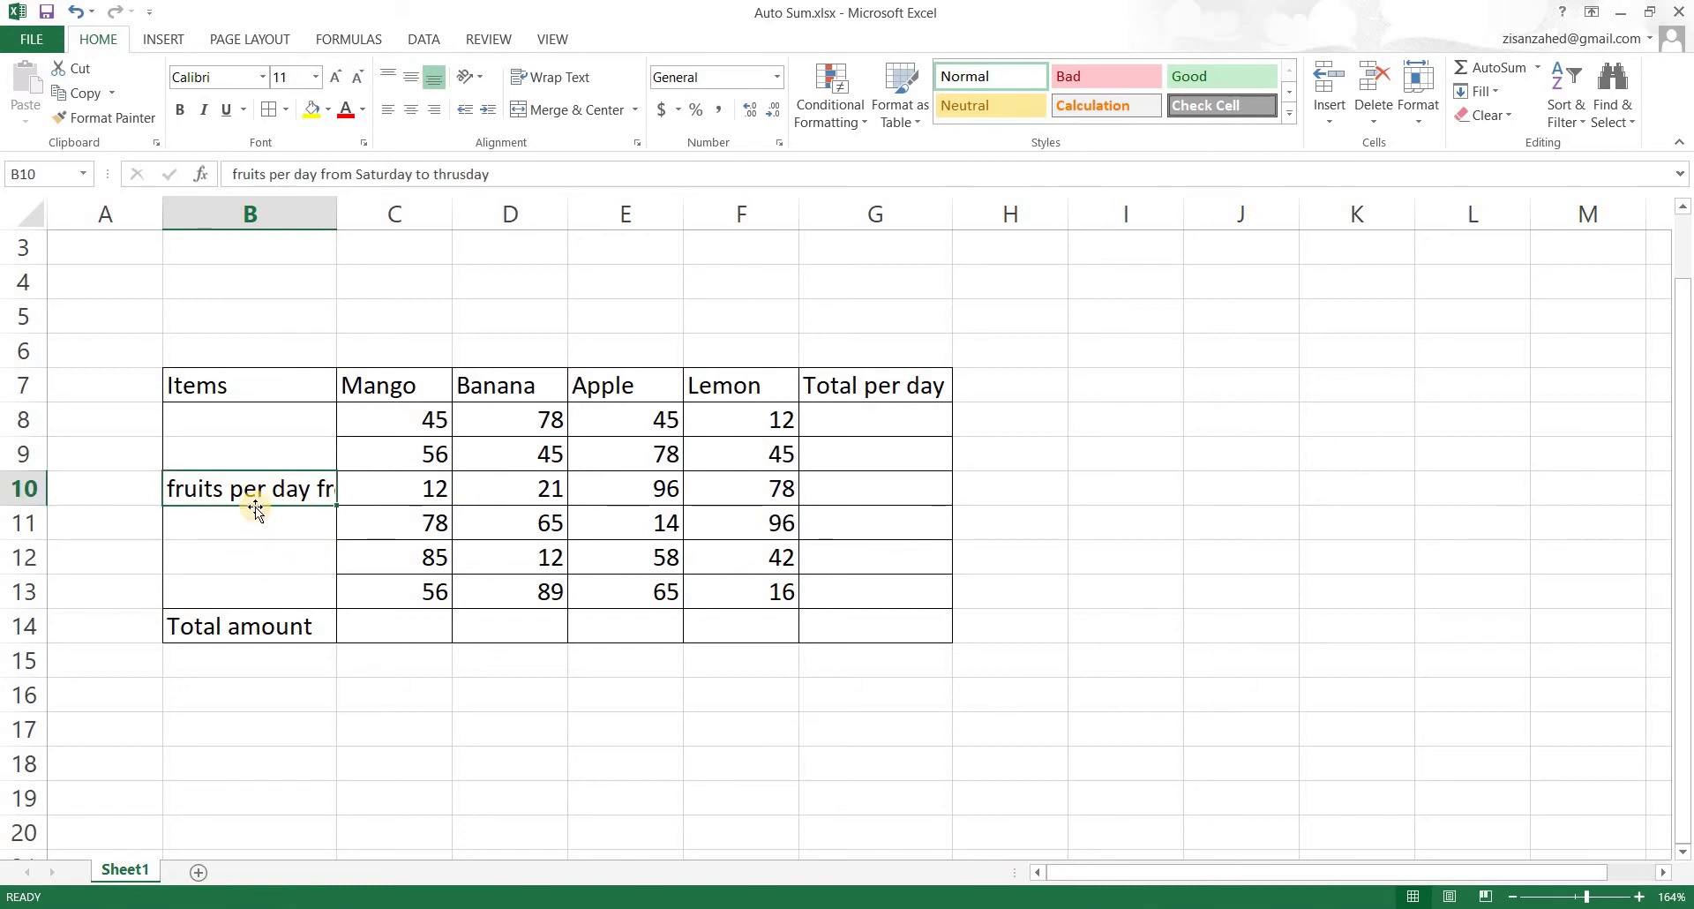
drag(246, 428, 244, 597)
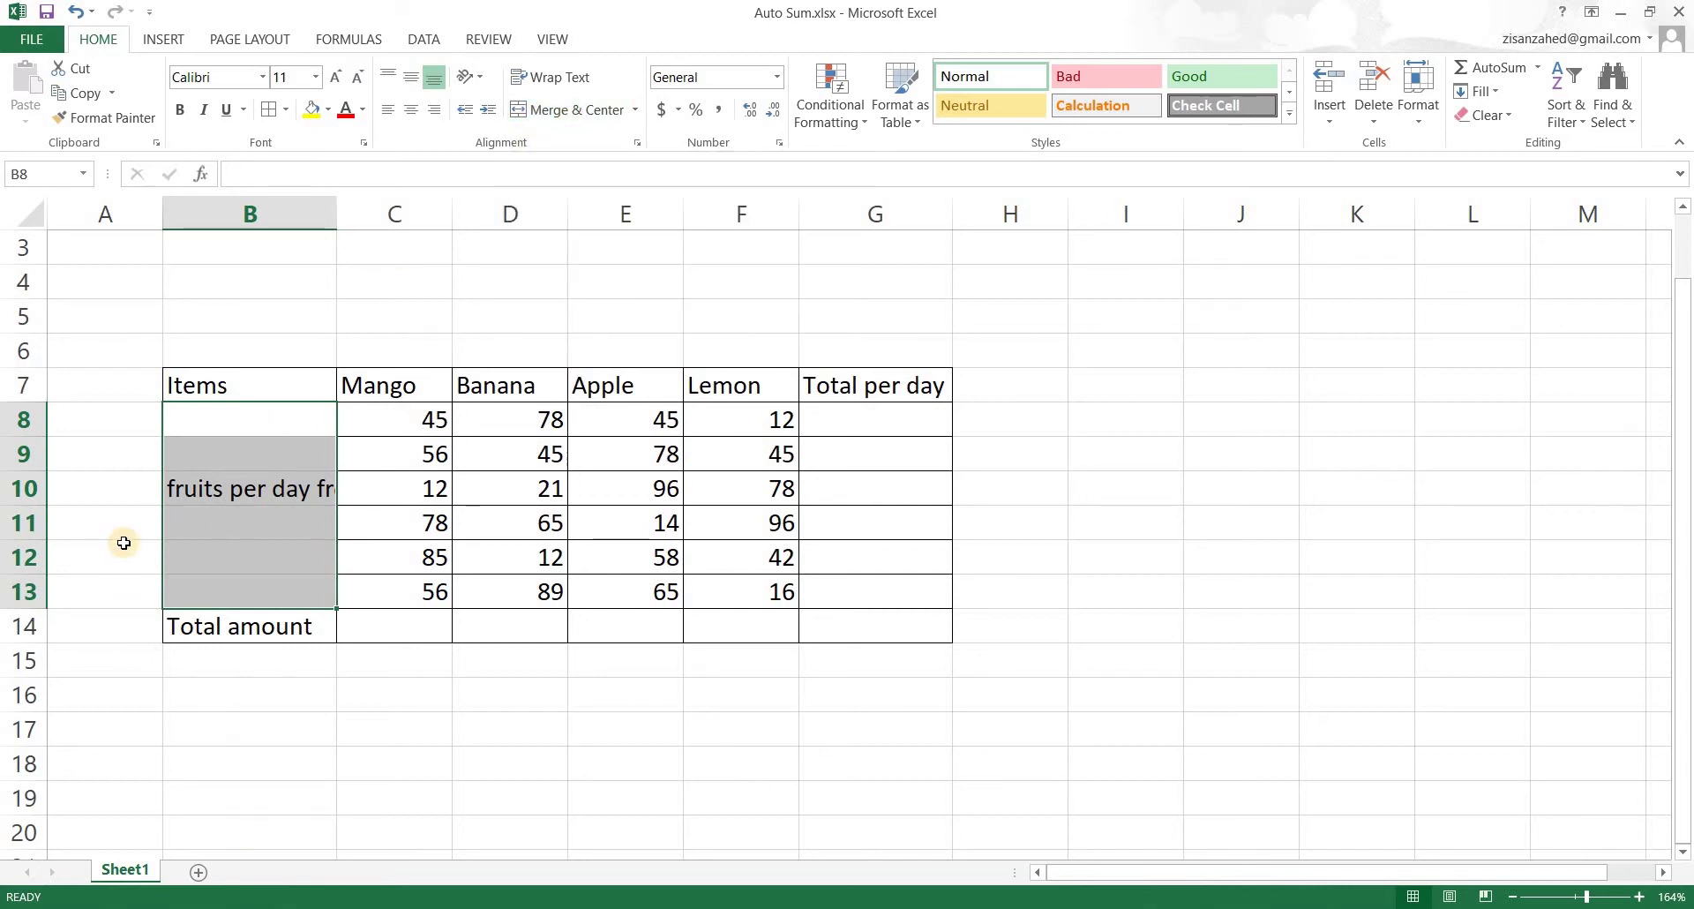
drag(238, 428, 253, 587)
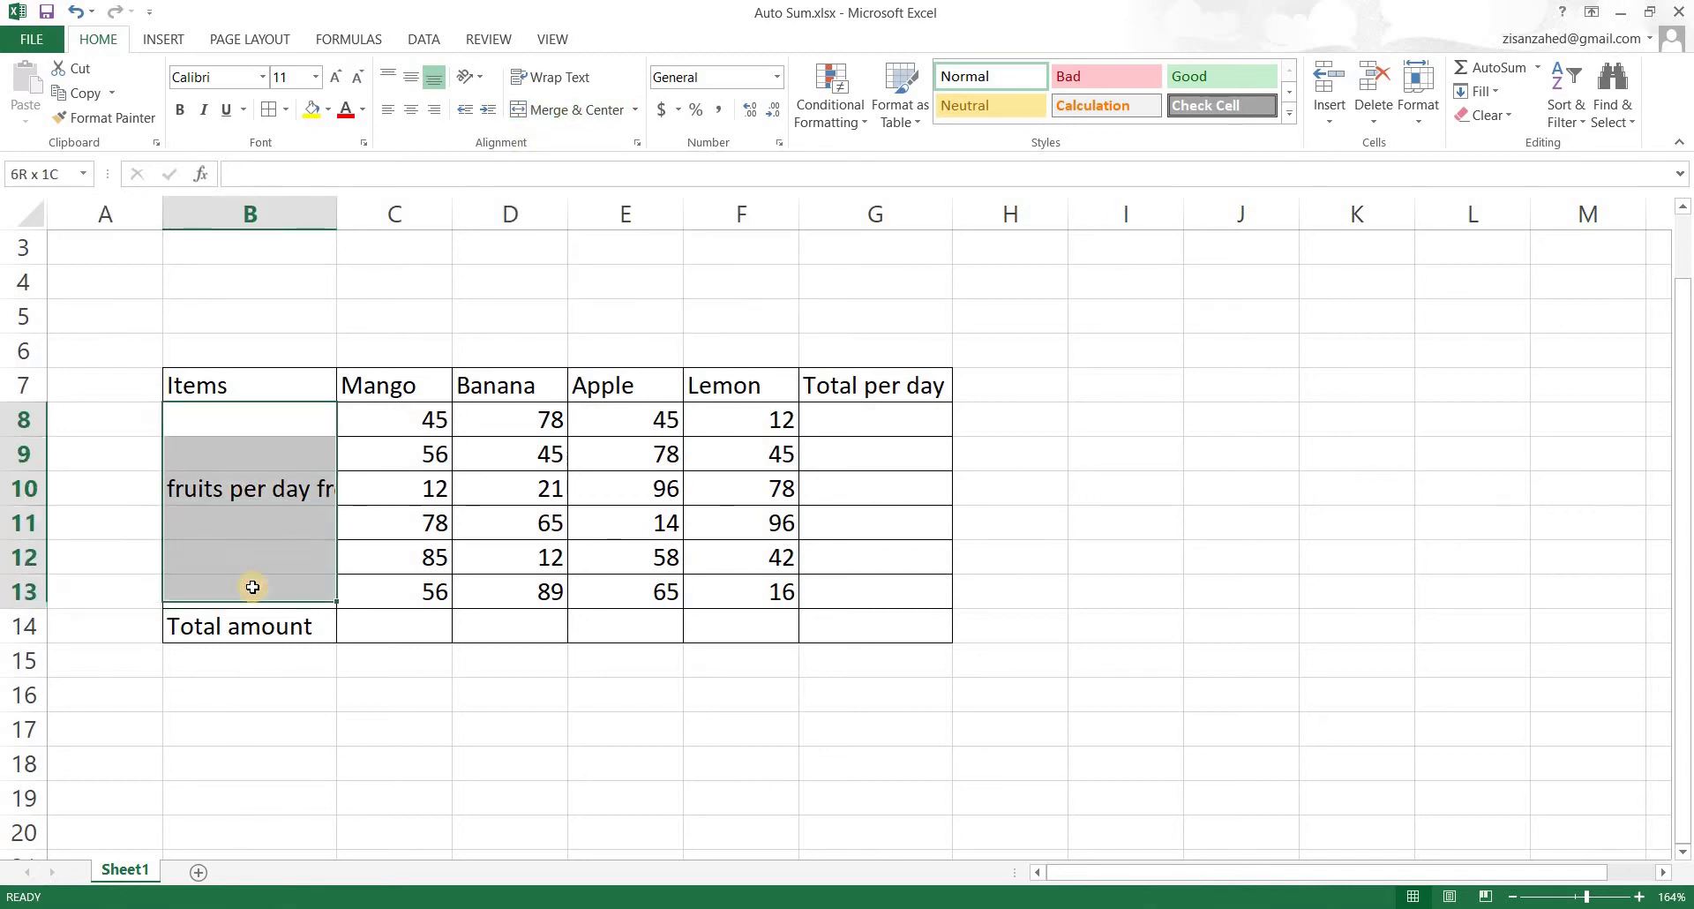
click(563, 106)
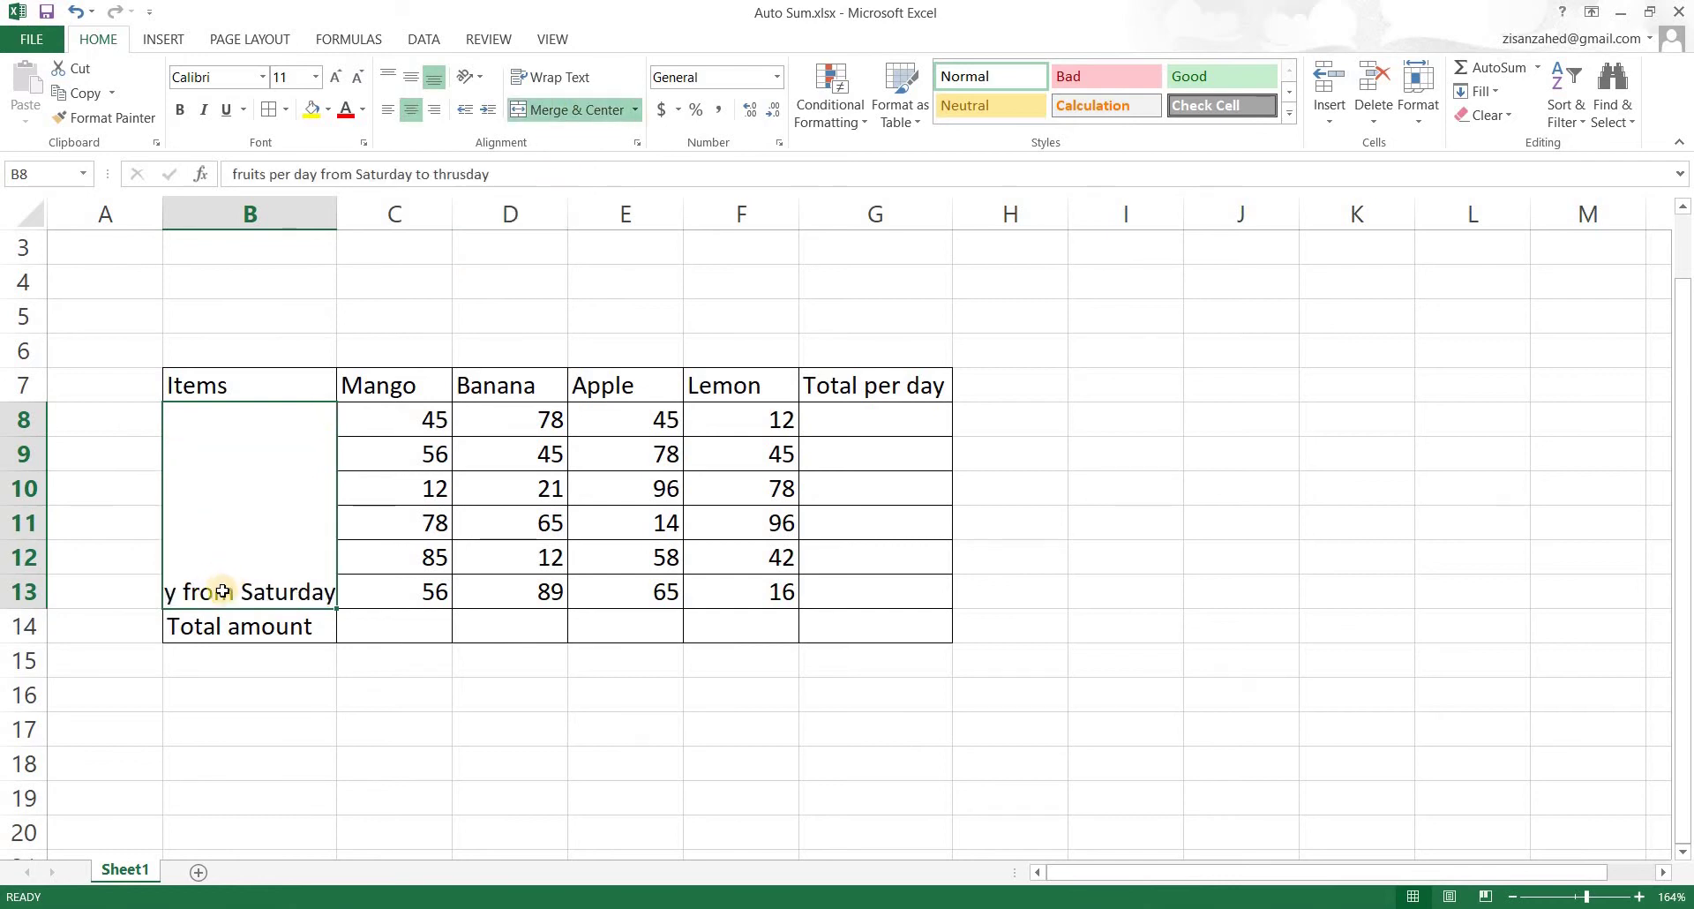
- Centre the merged label vertically and wrap it onto several lines
click(125, 499)
click(240, 538)
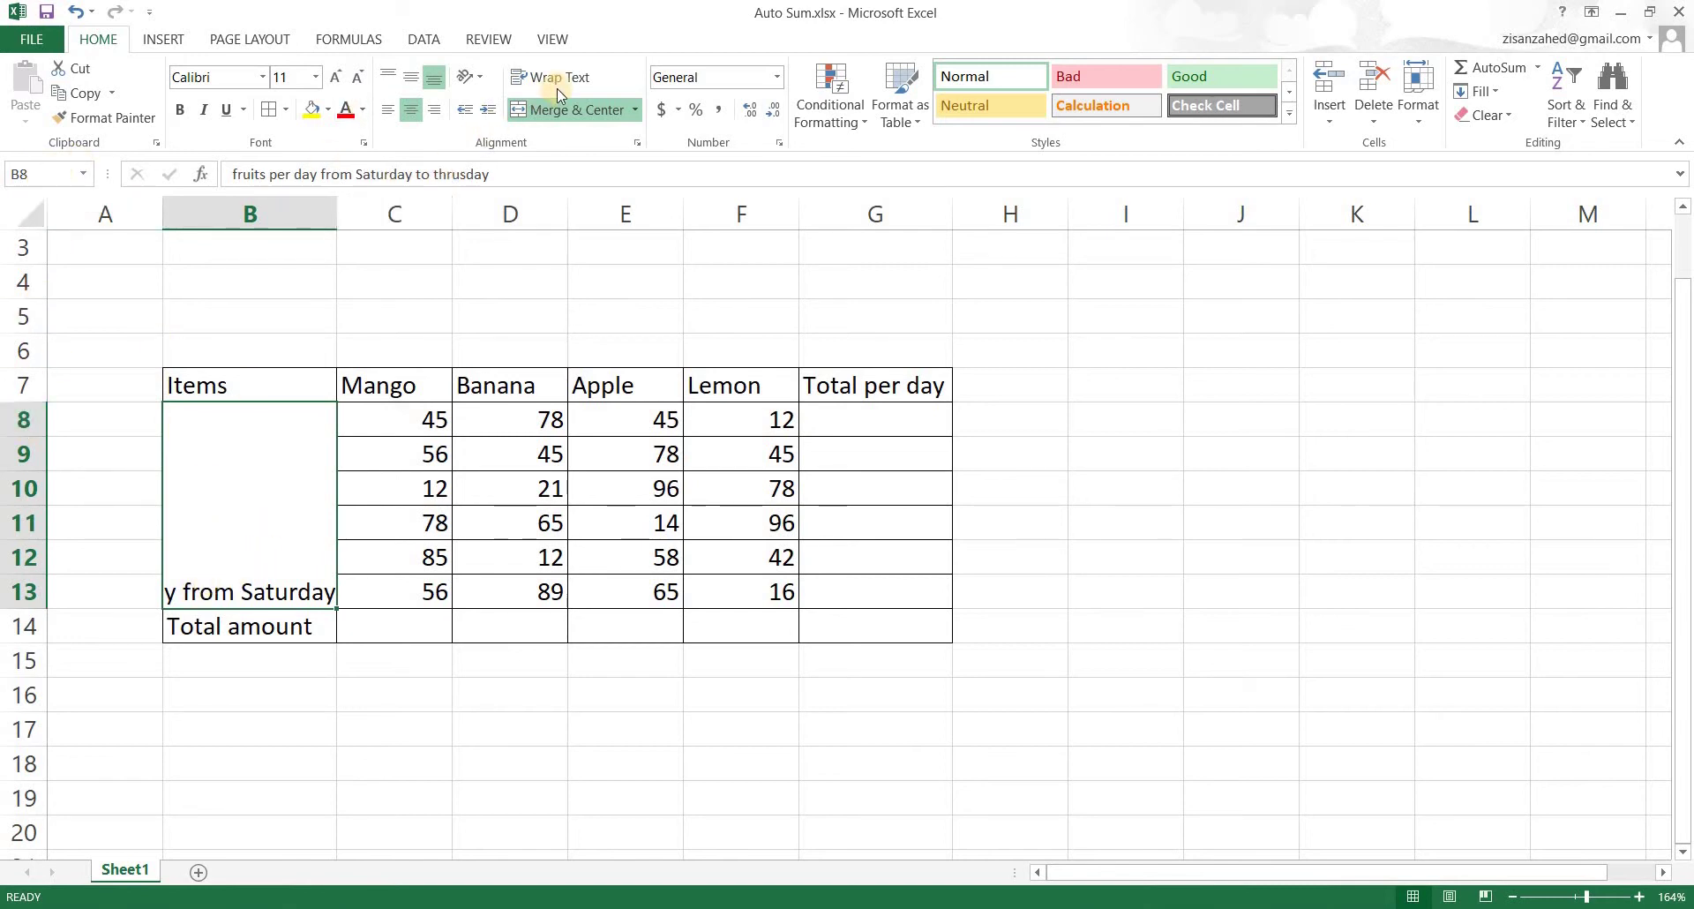
click(410, 87)
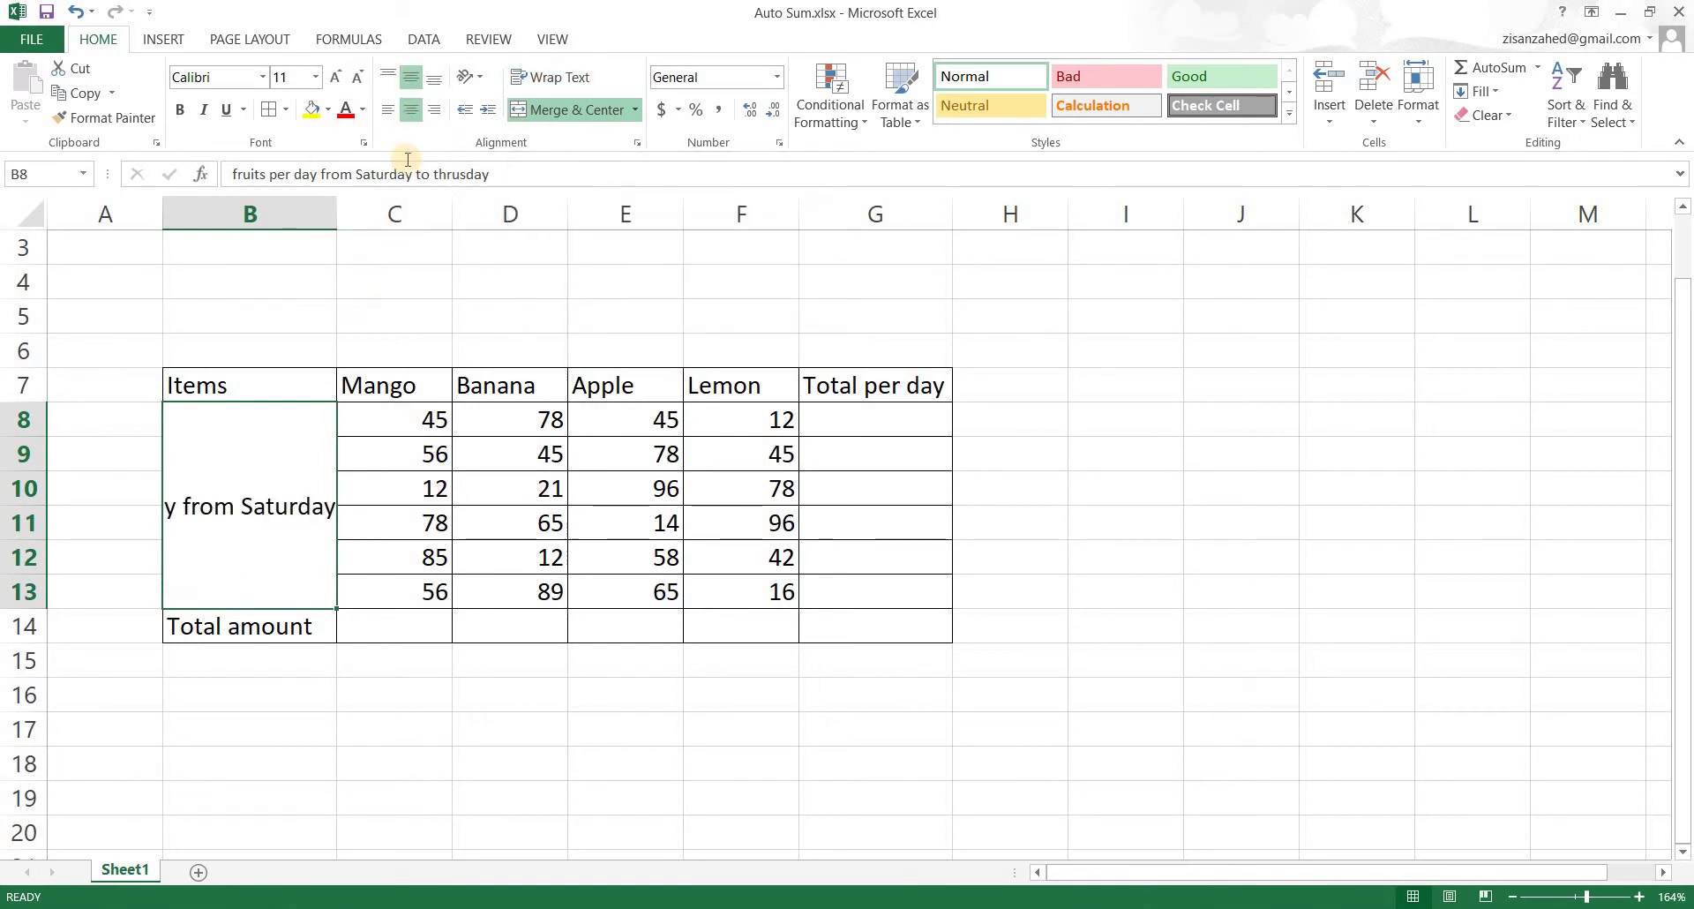
click(544, 81)
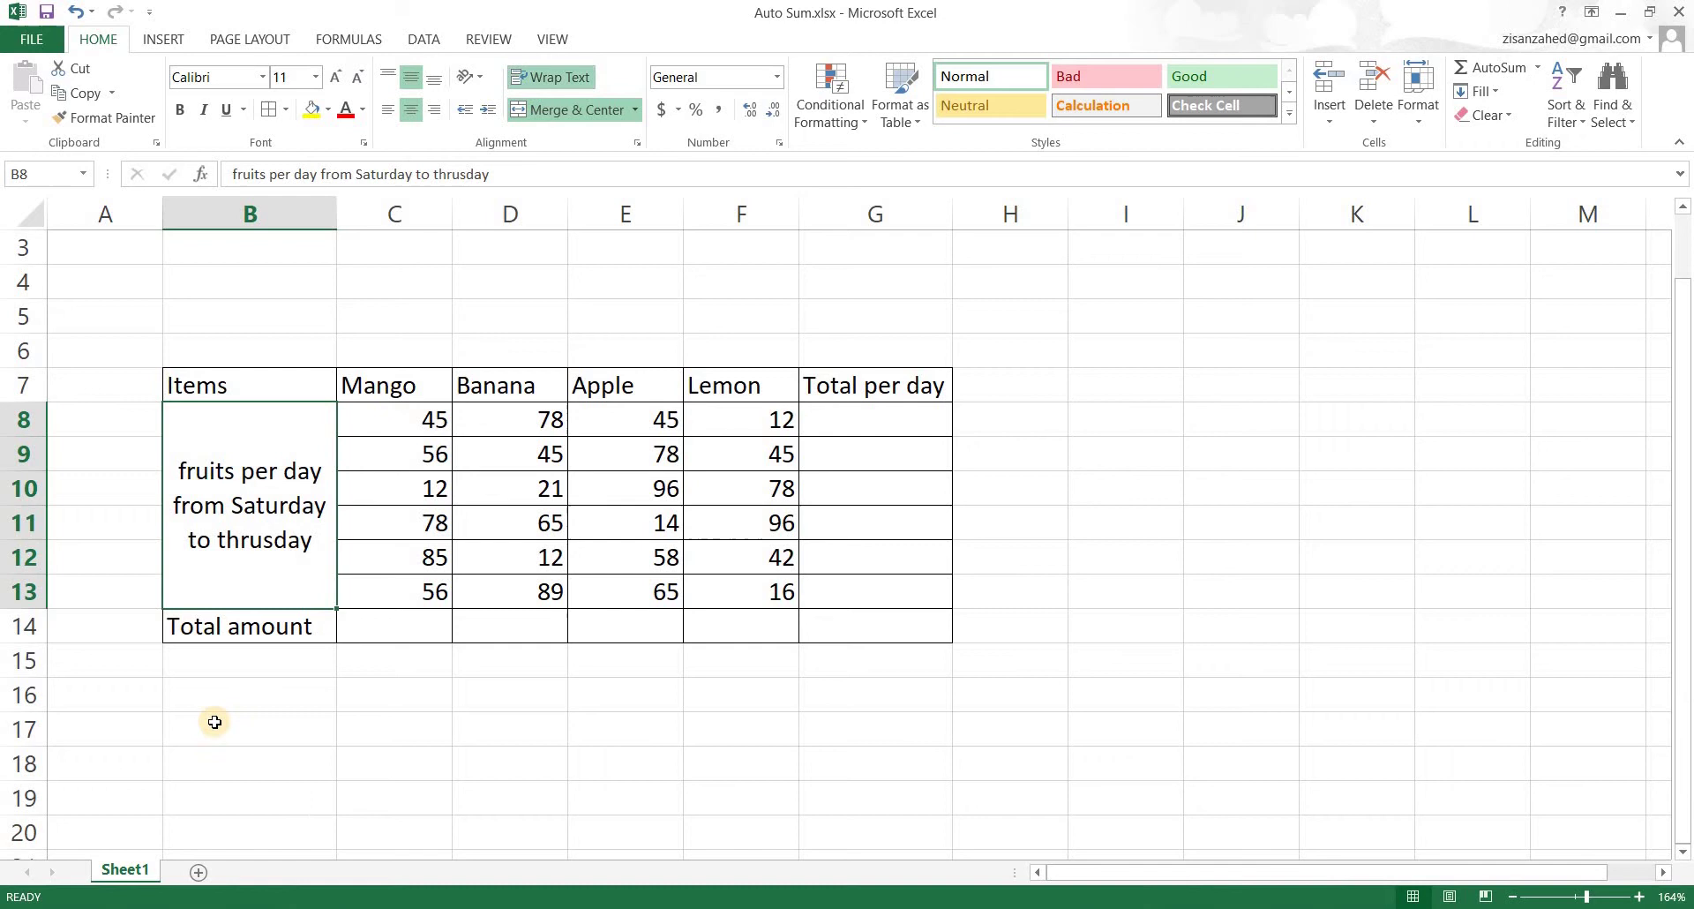
- Capitalise the label so it starts 'Fruits per day'
double_click(203, 505)
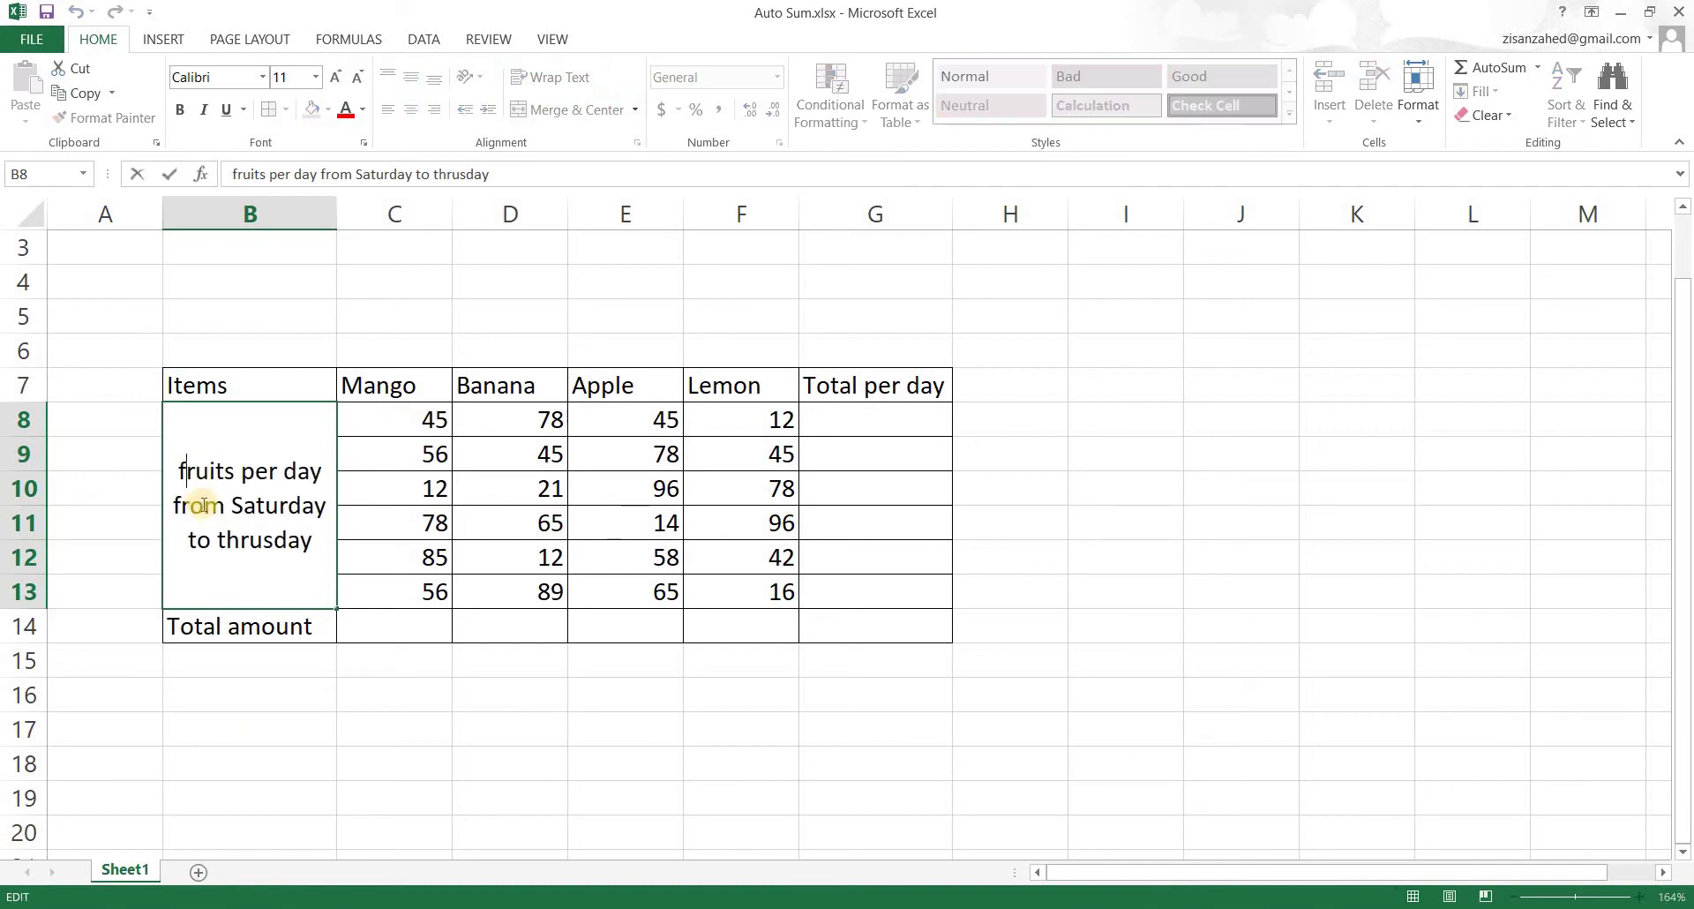
key(BackSpace)
text(F)
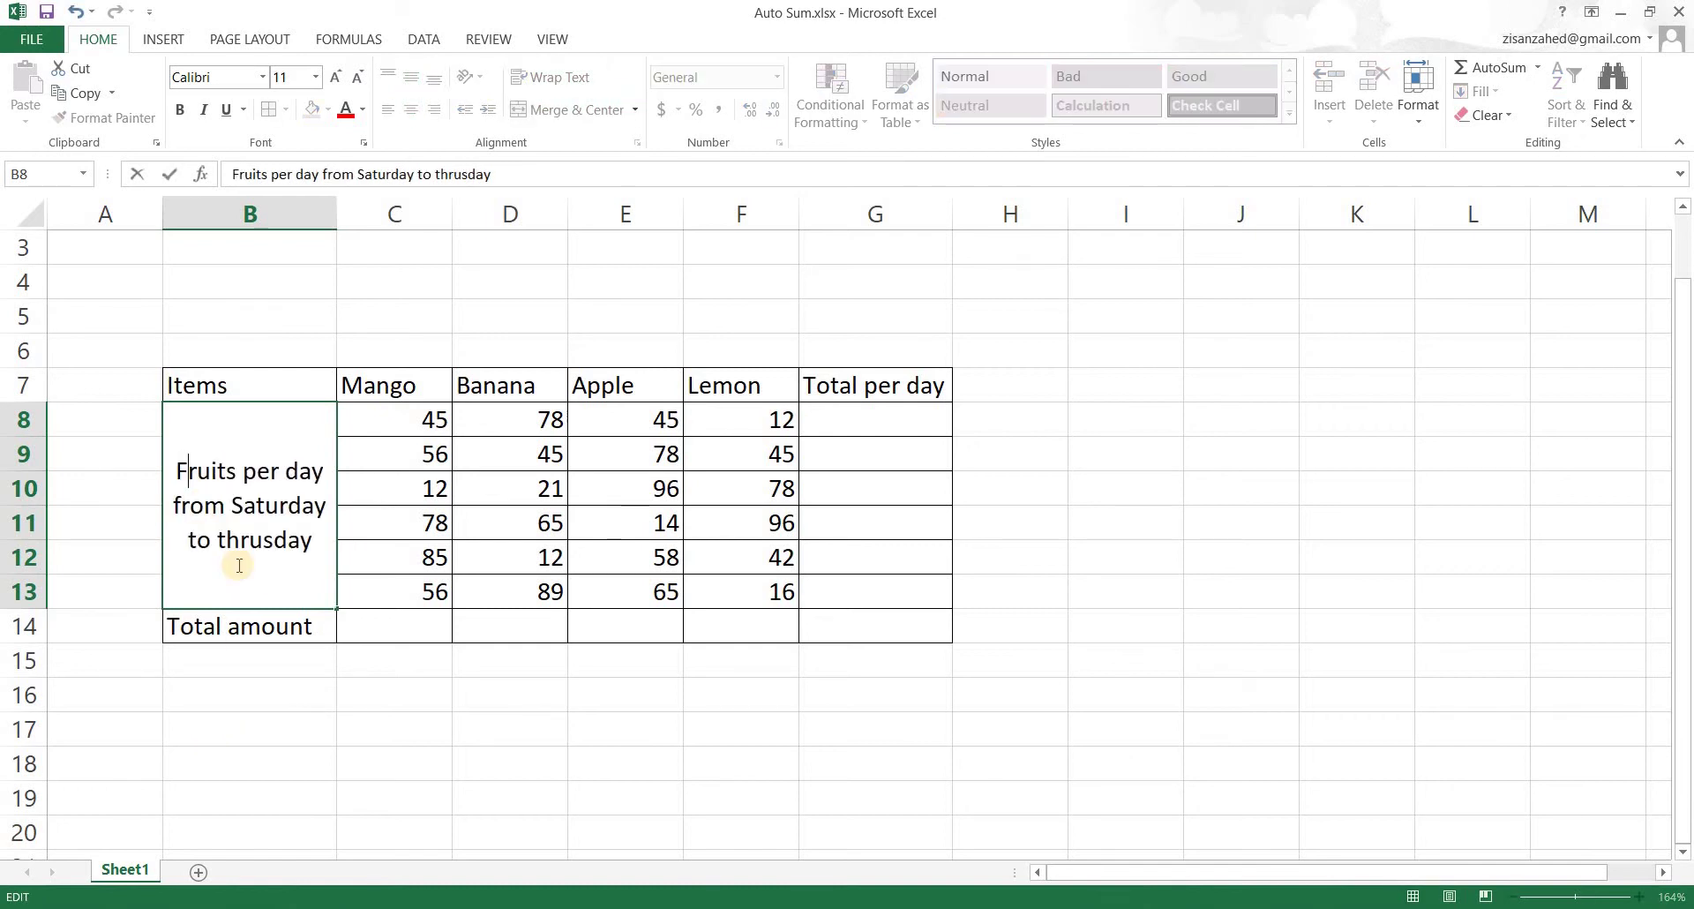
click(337, 731)
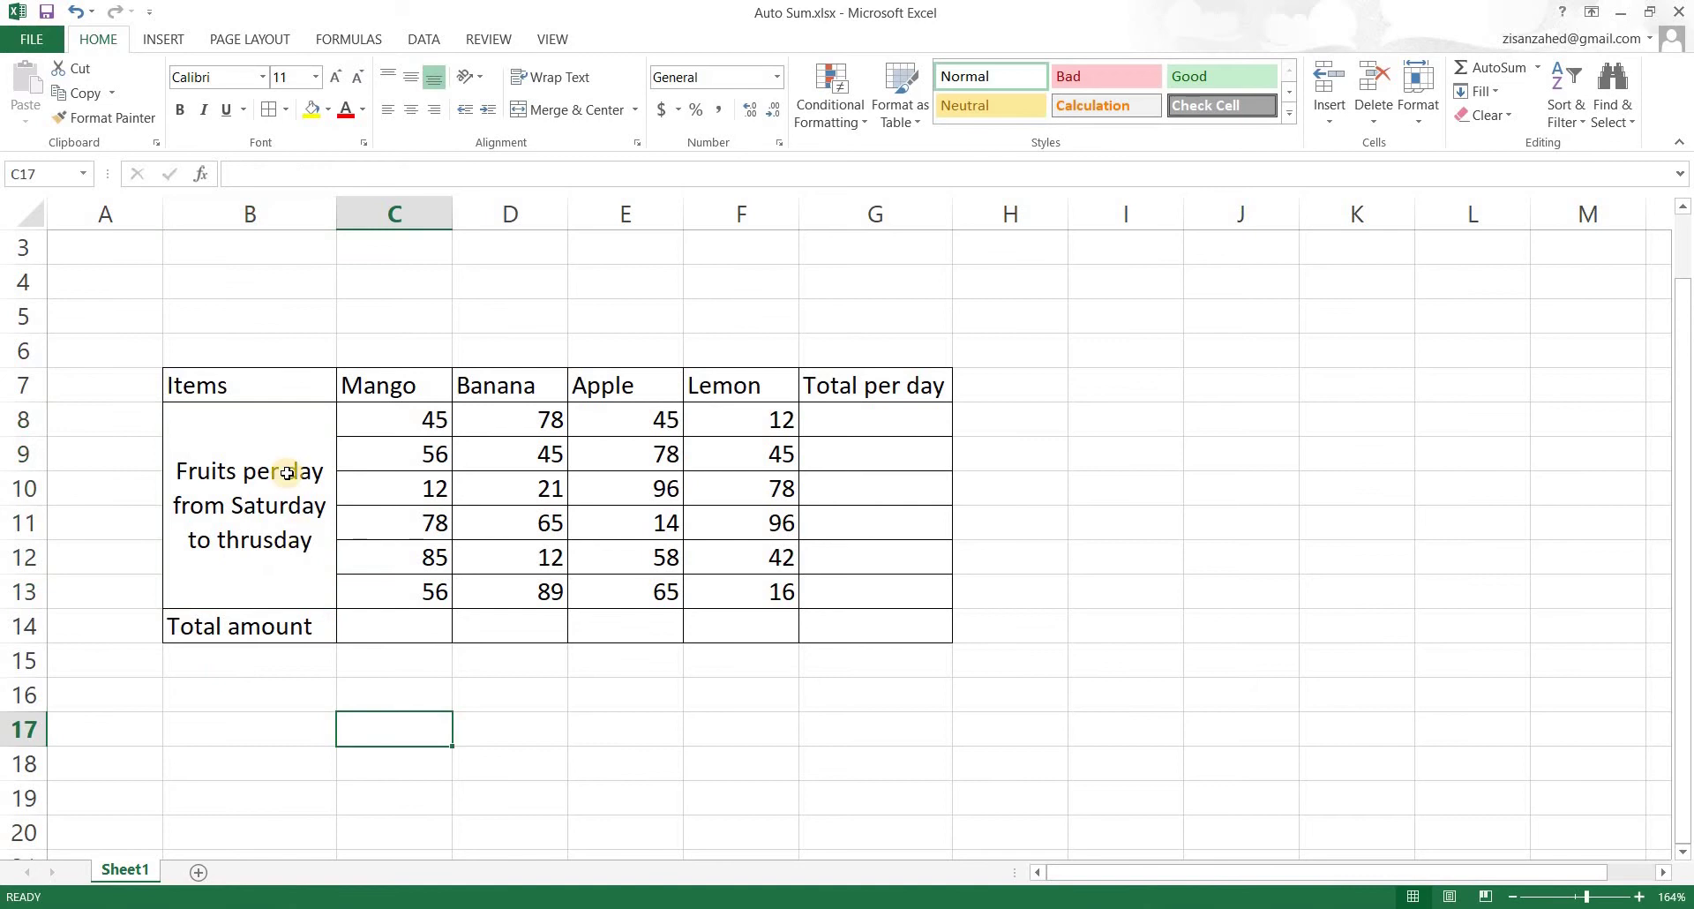
- Select the Mango values C8:C13 to check their sum
click(278, 606)
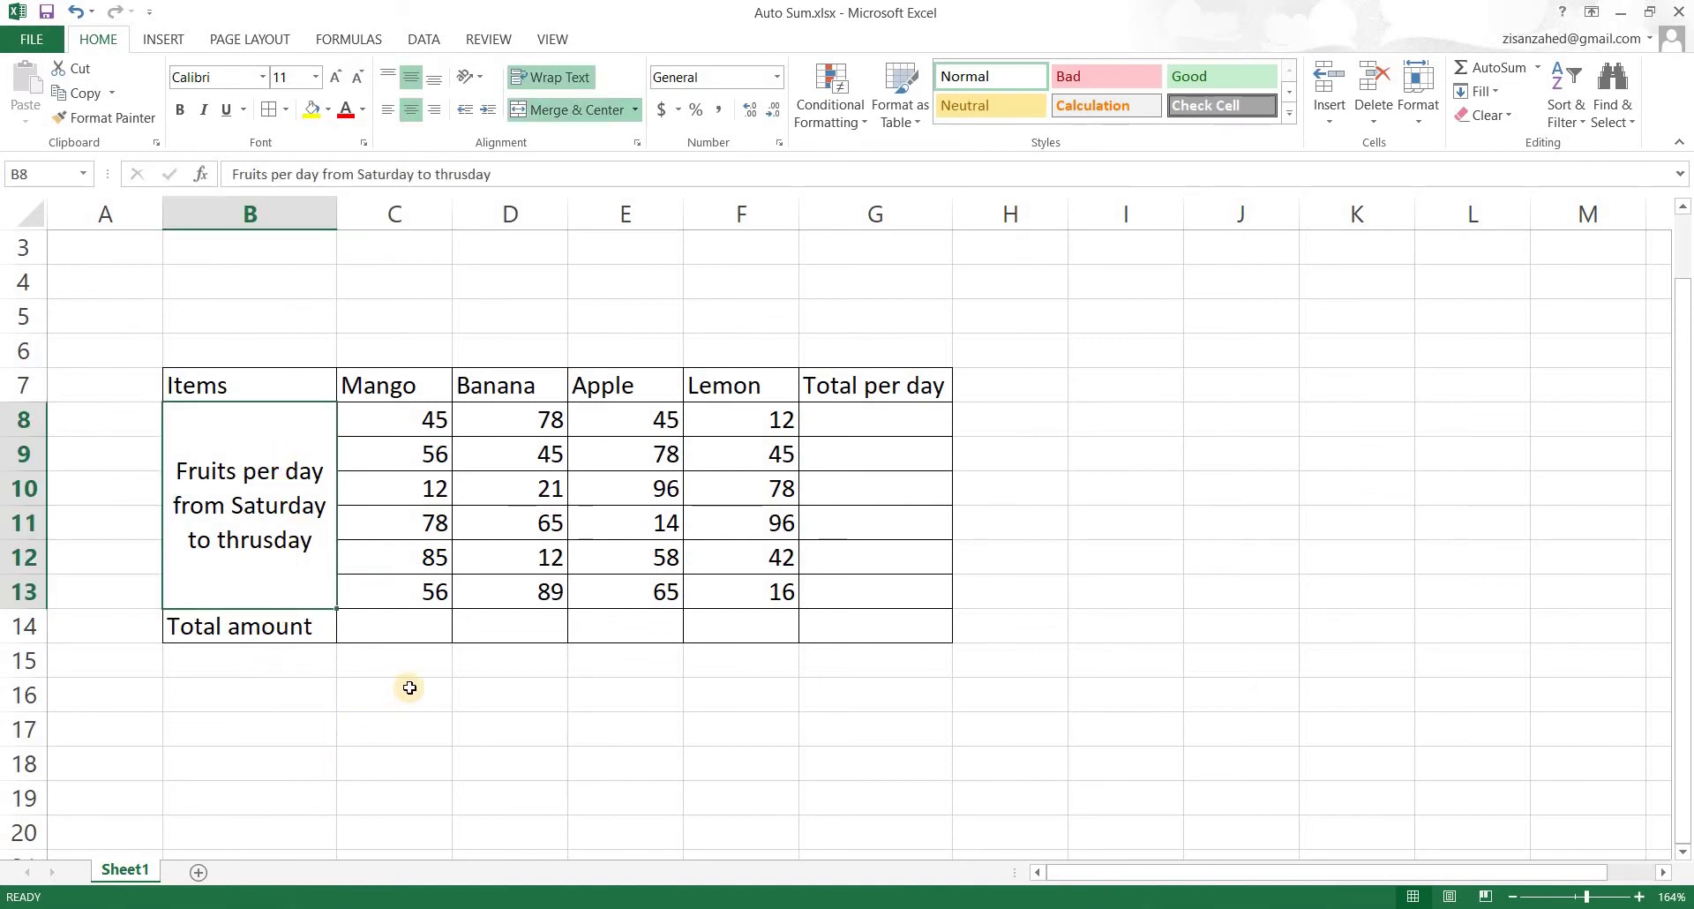
key(Down)
key(Right)
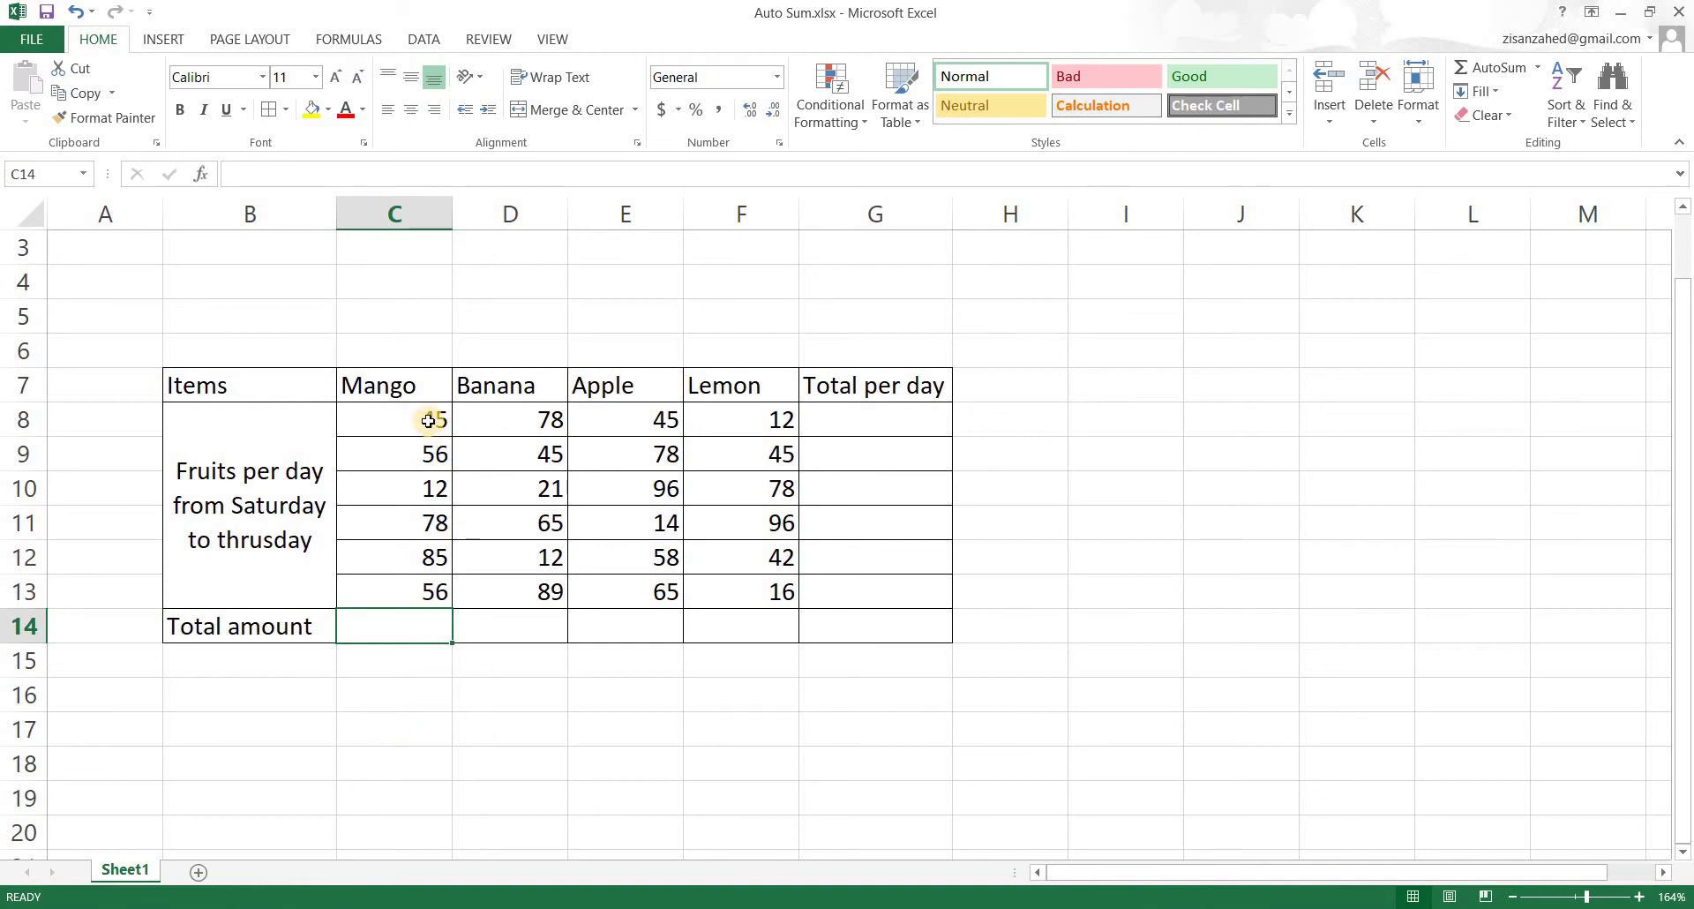
drag(428, 421, 429, 591)
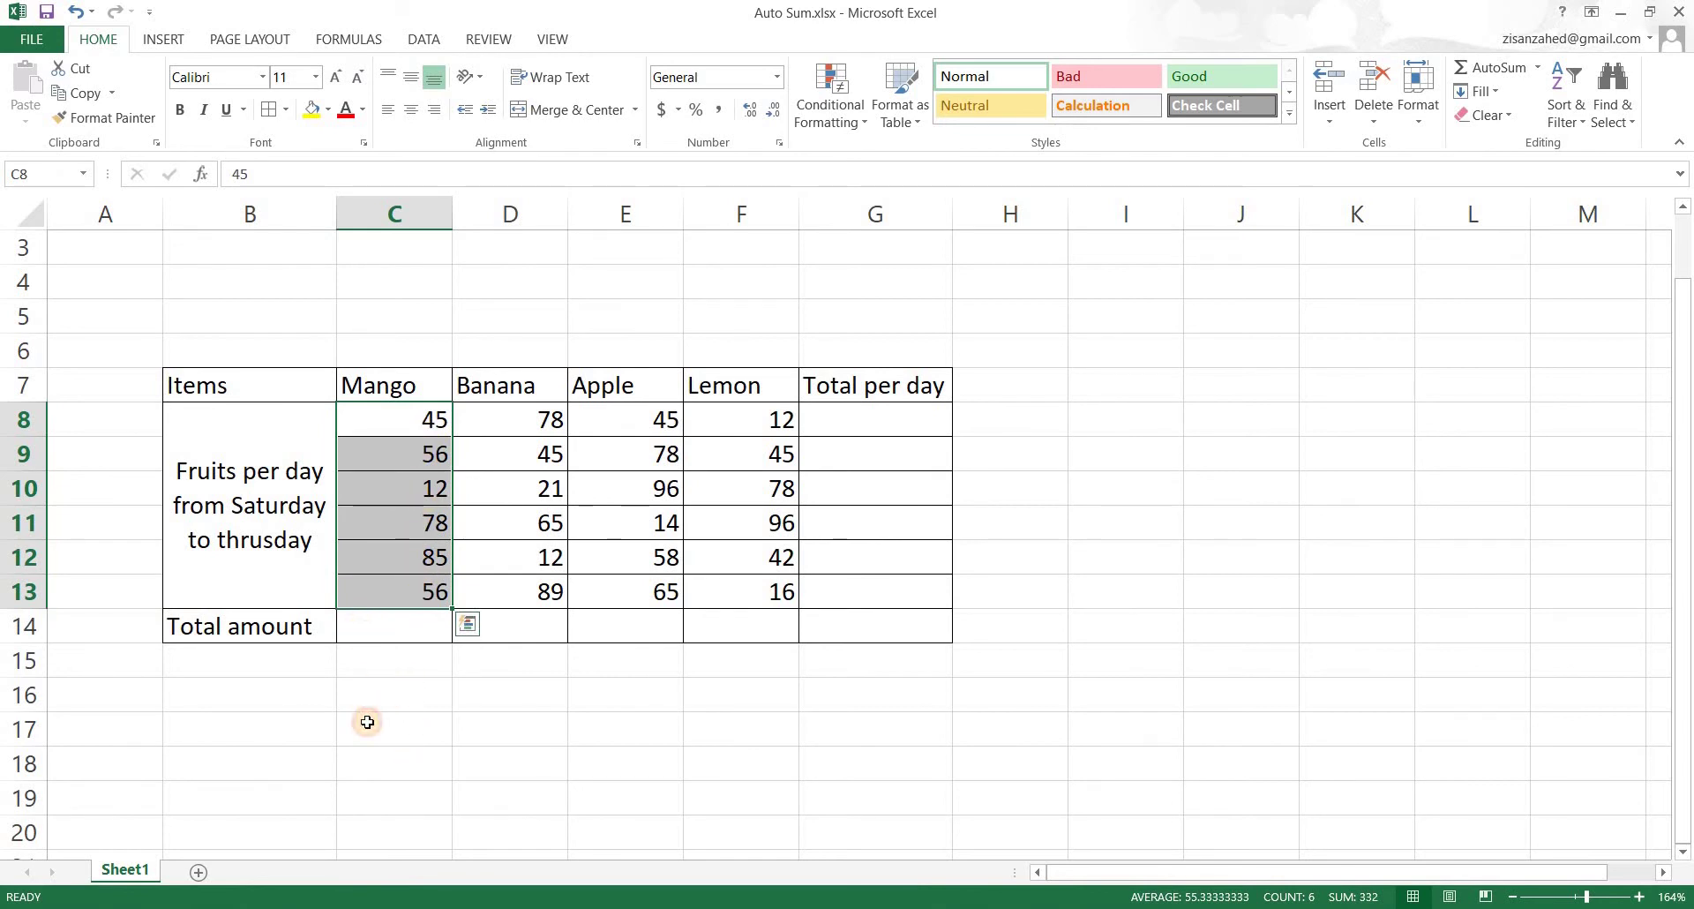
key(ctrl+Down)
key(Down)
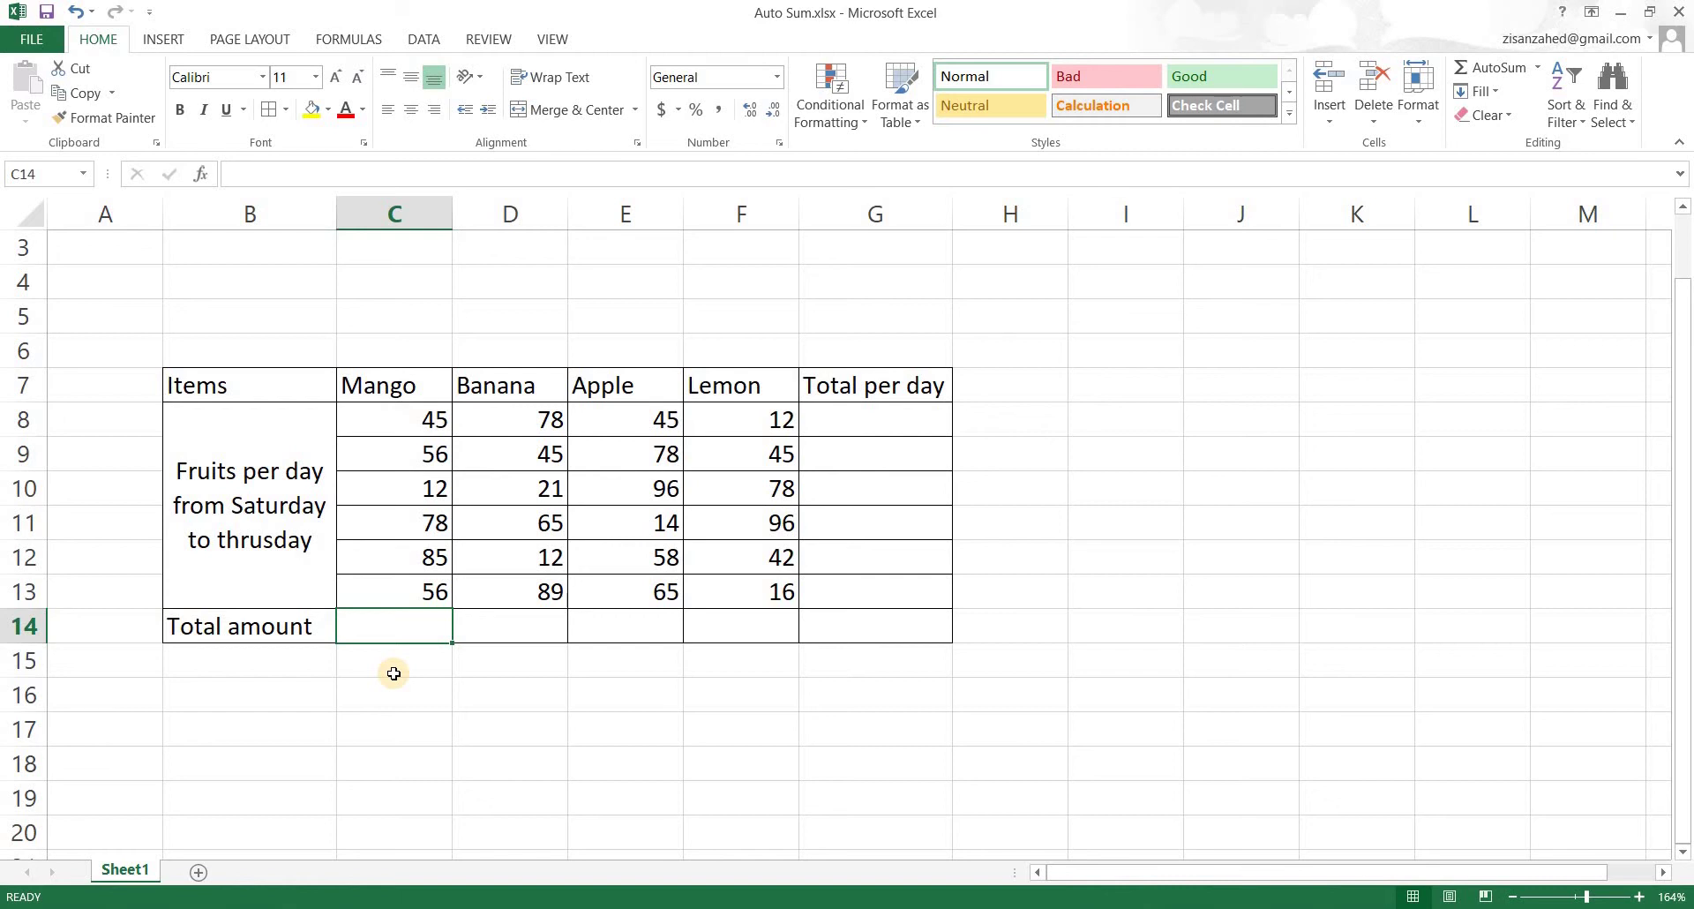
- AutoSum C14 with Alt+= to get =SUM(C8:C13), showing 332
key(alt)
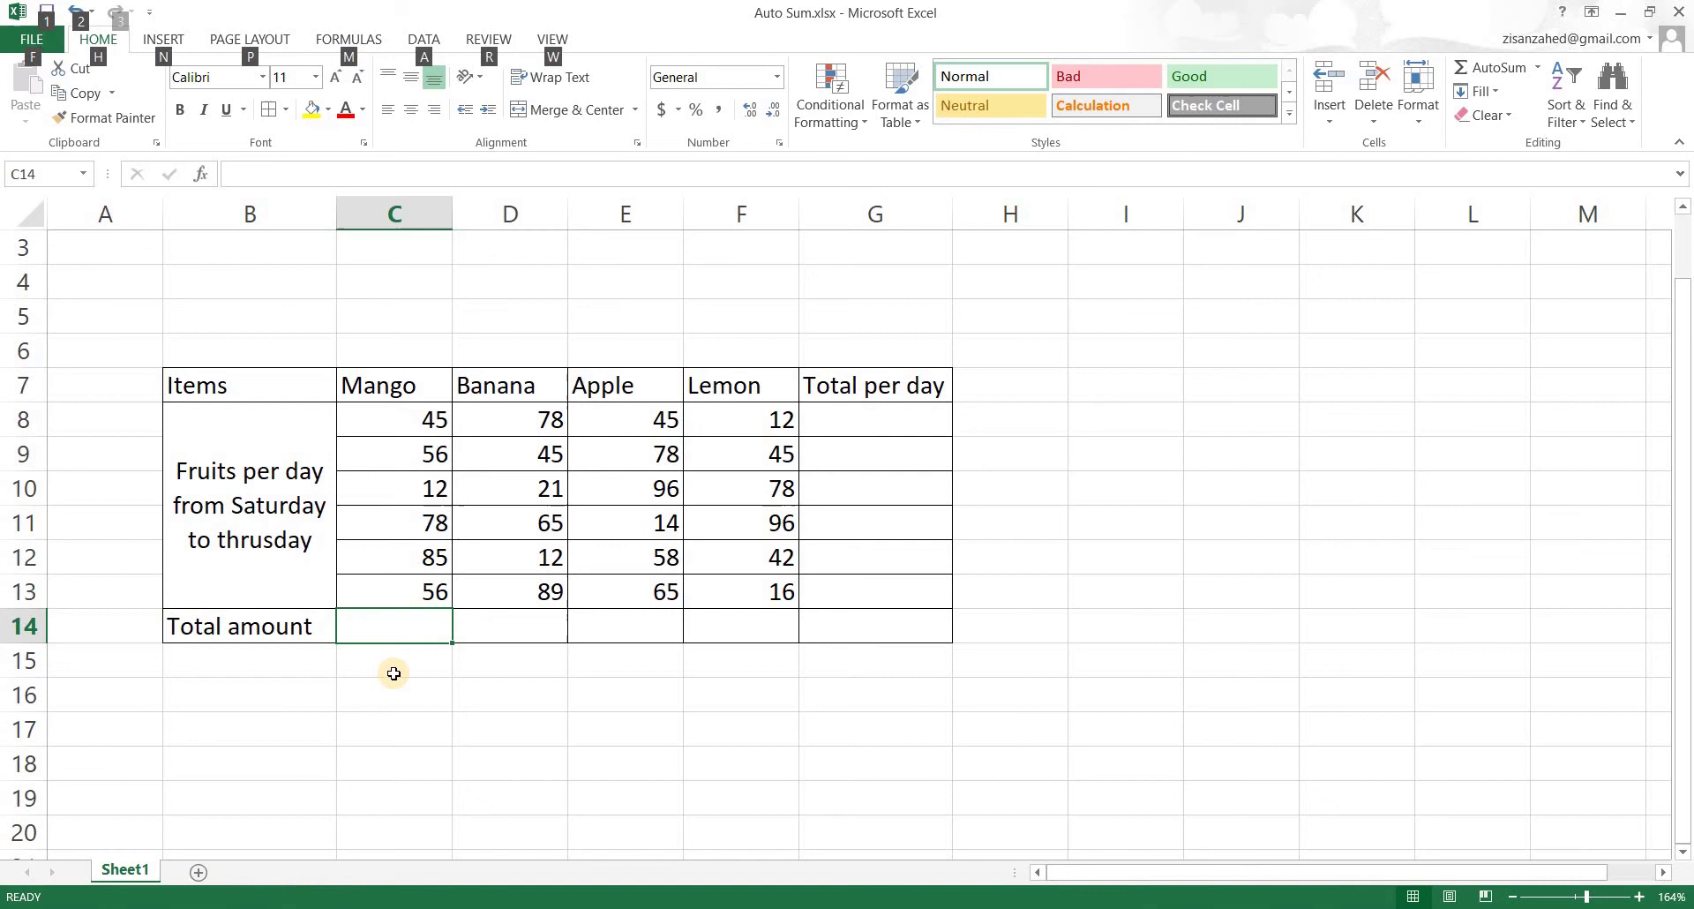
key(alt+equal)
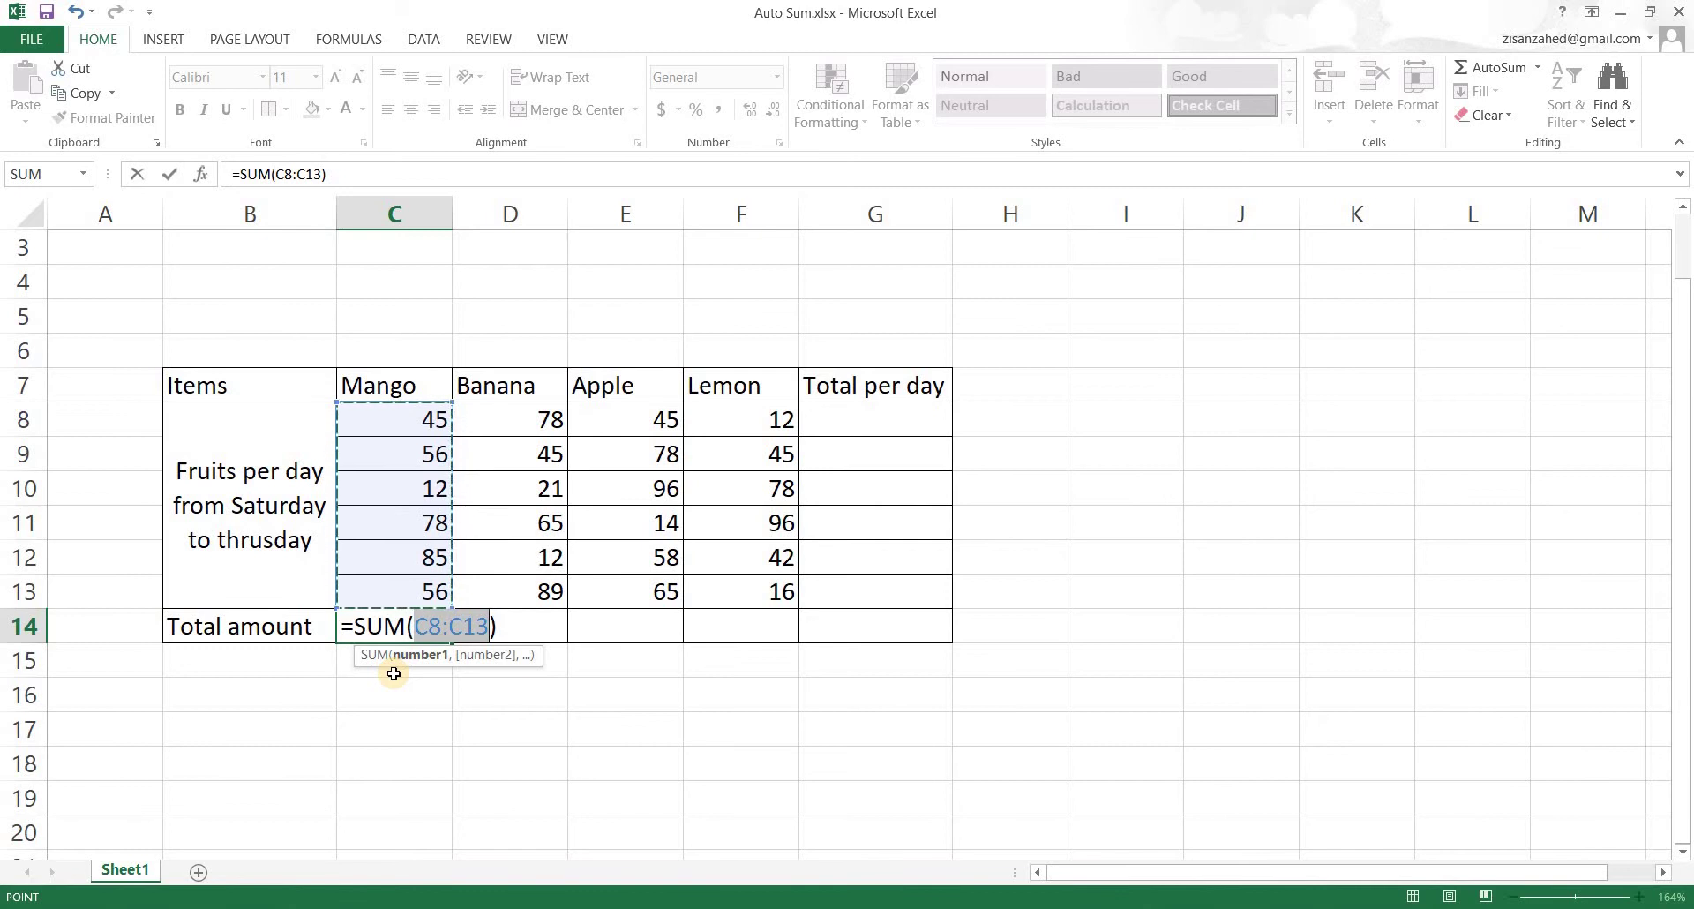
key(Return)
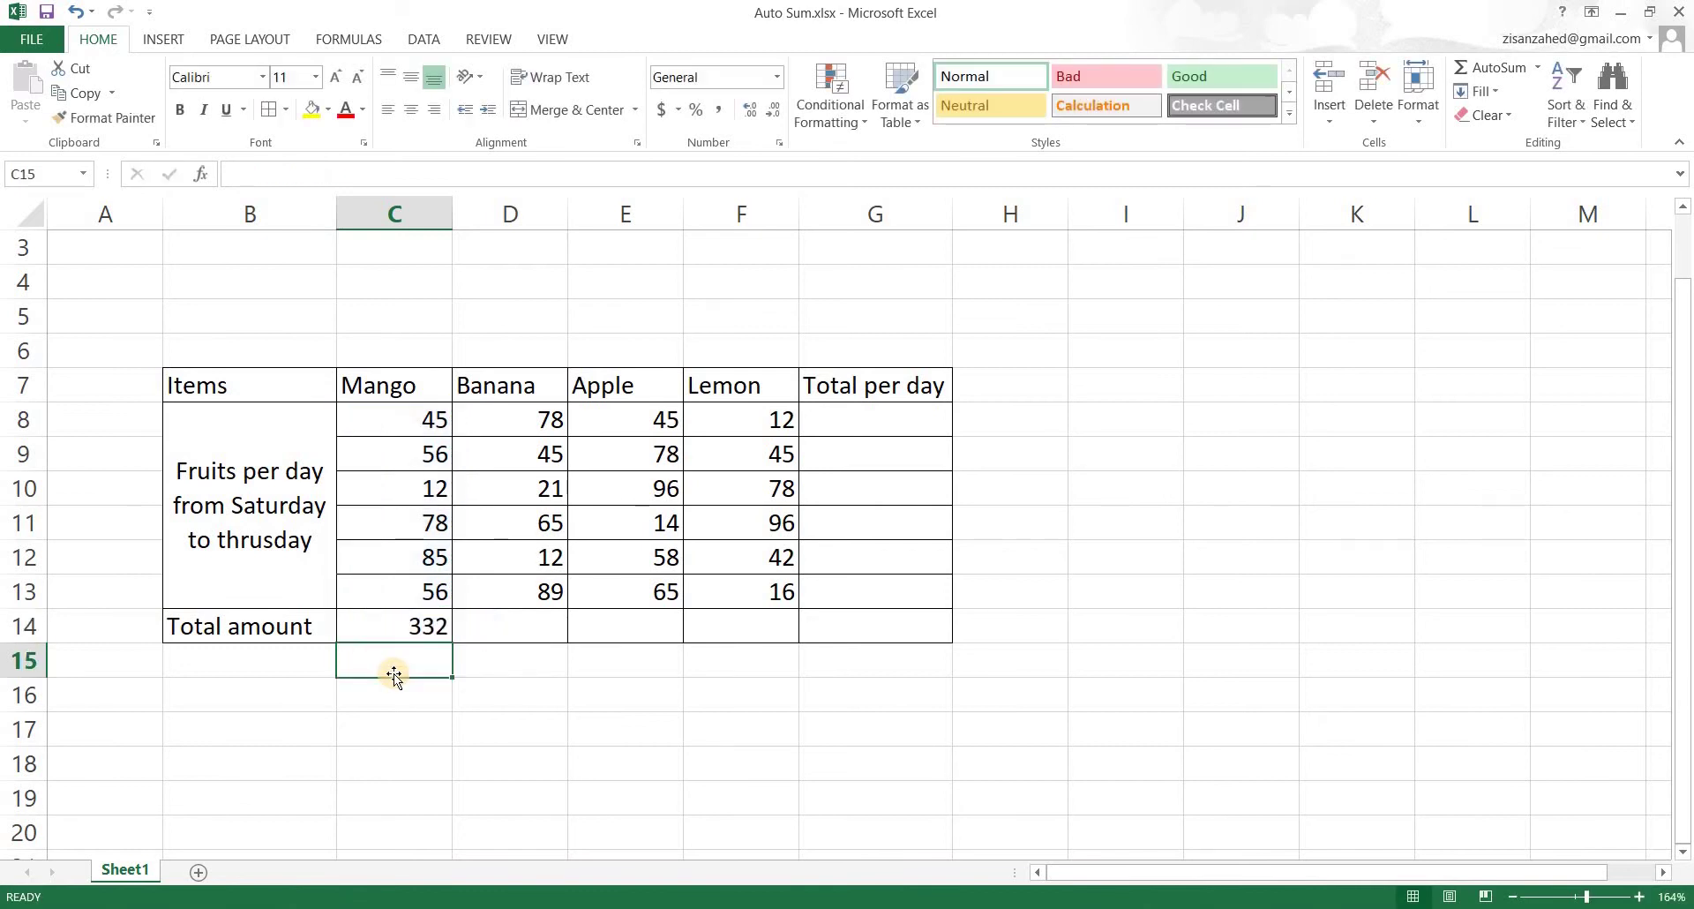
click(404, 623)
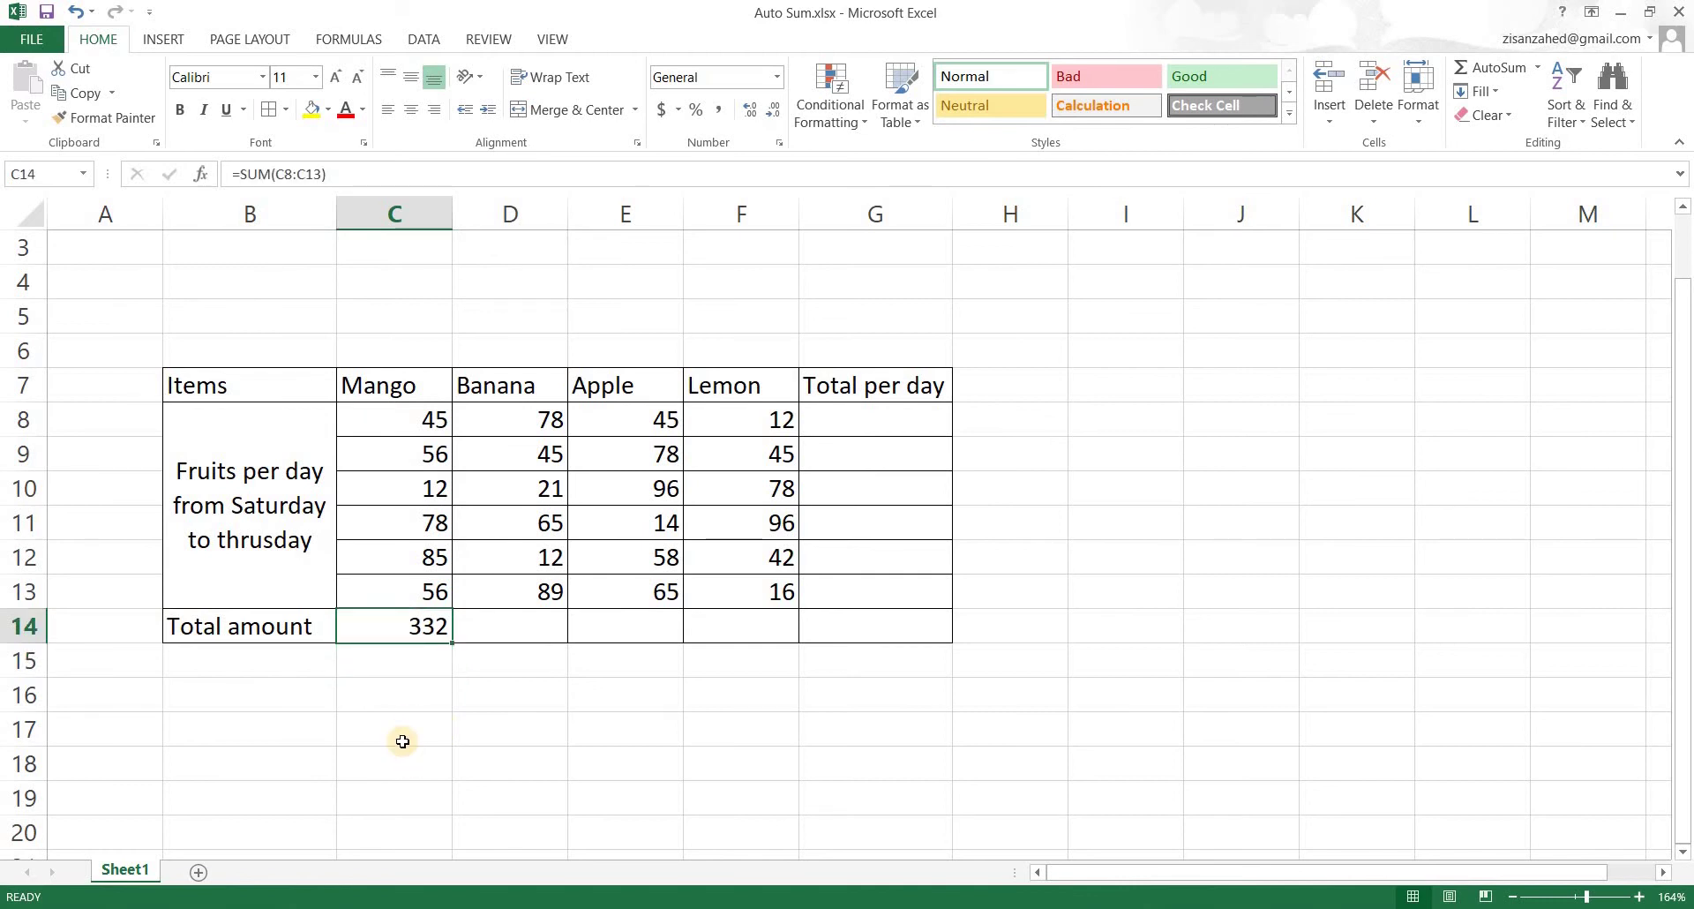
key(Down)
key(Down)
key(Down)
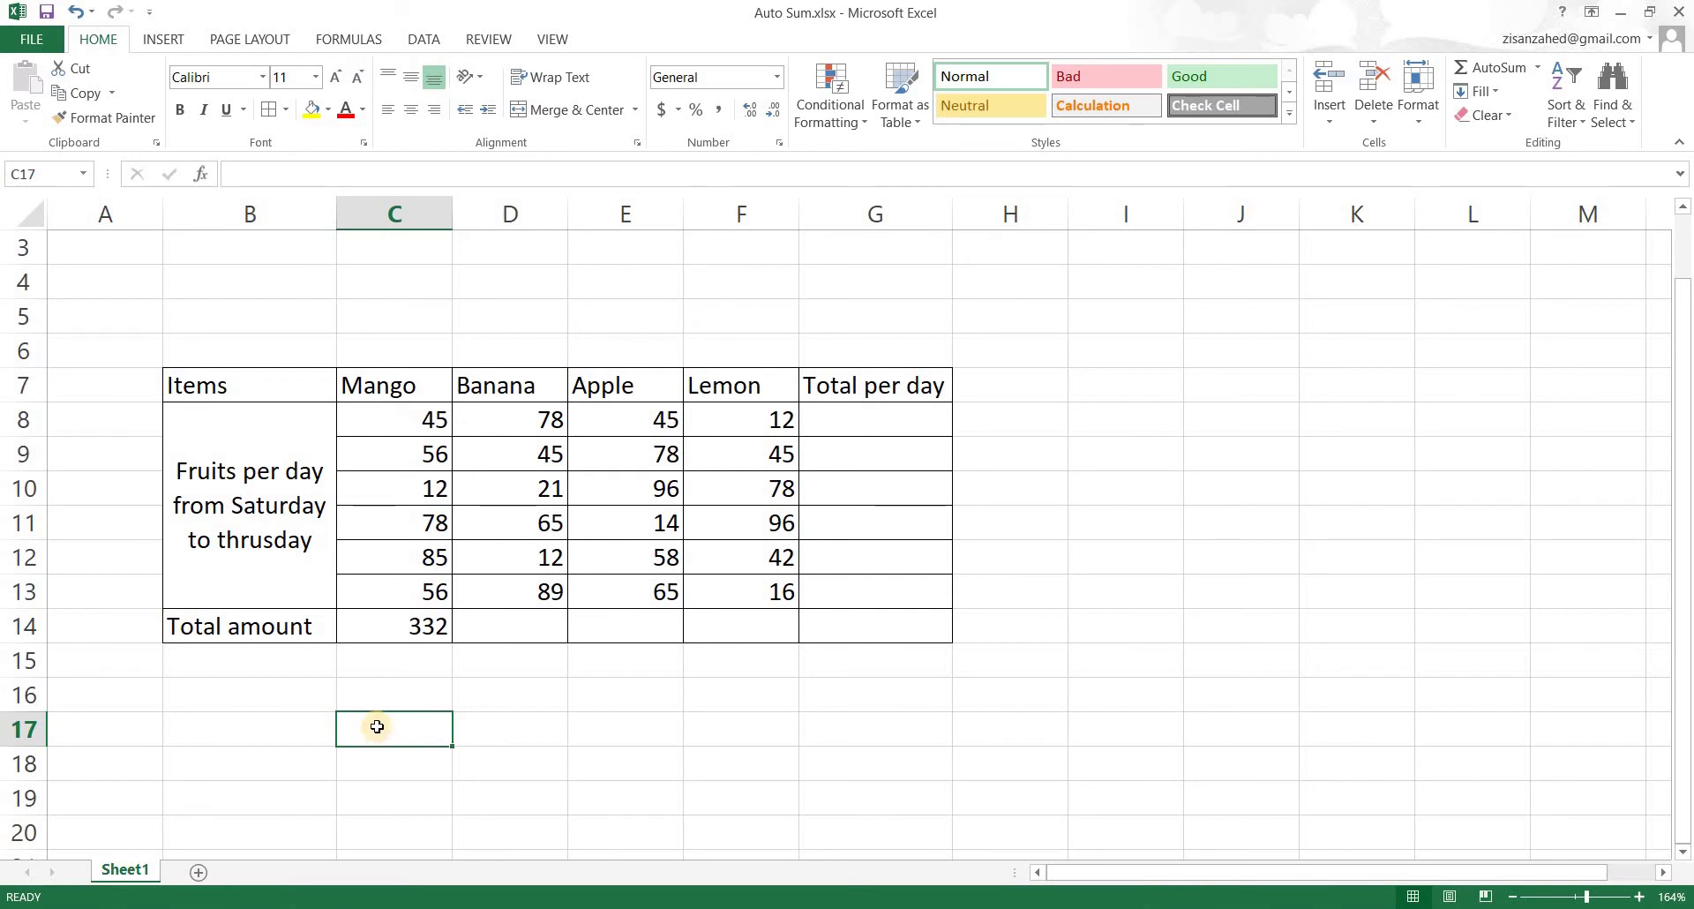
click(399, 422)
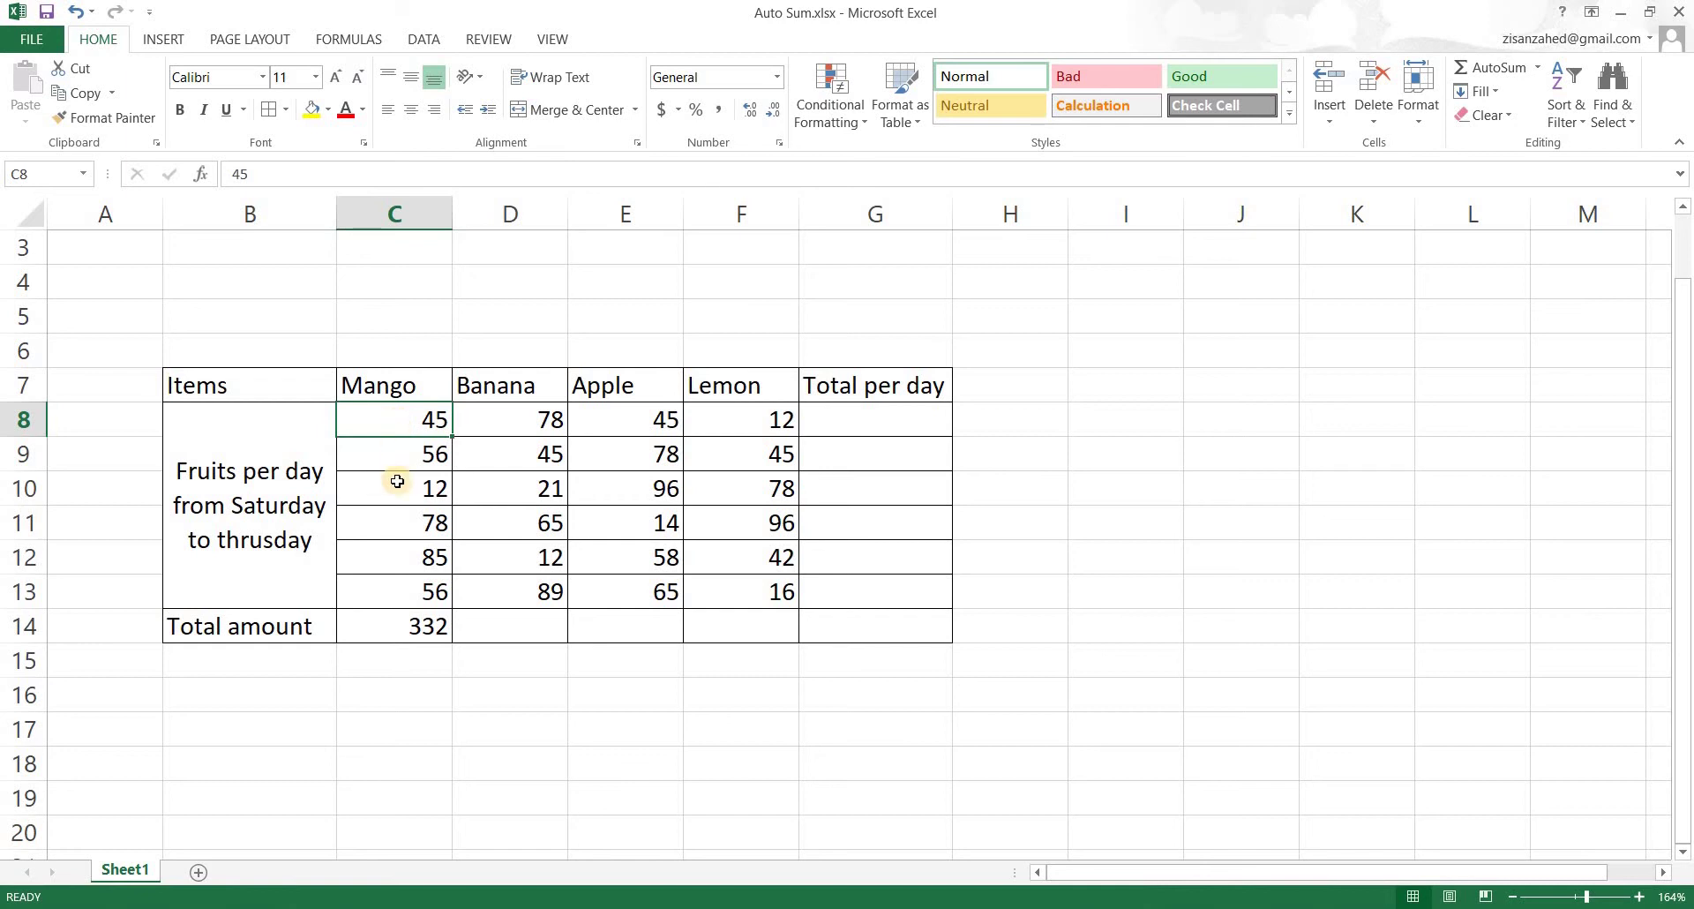
click(394, 729)
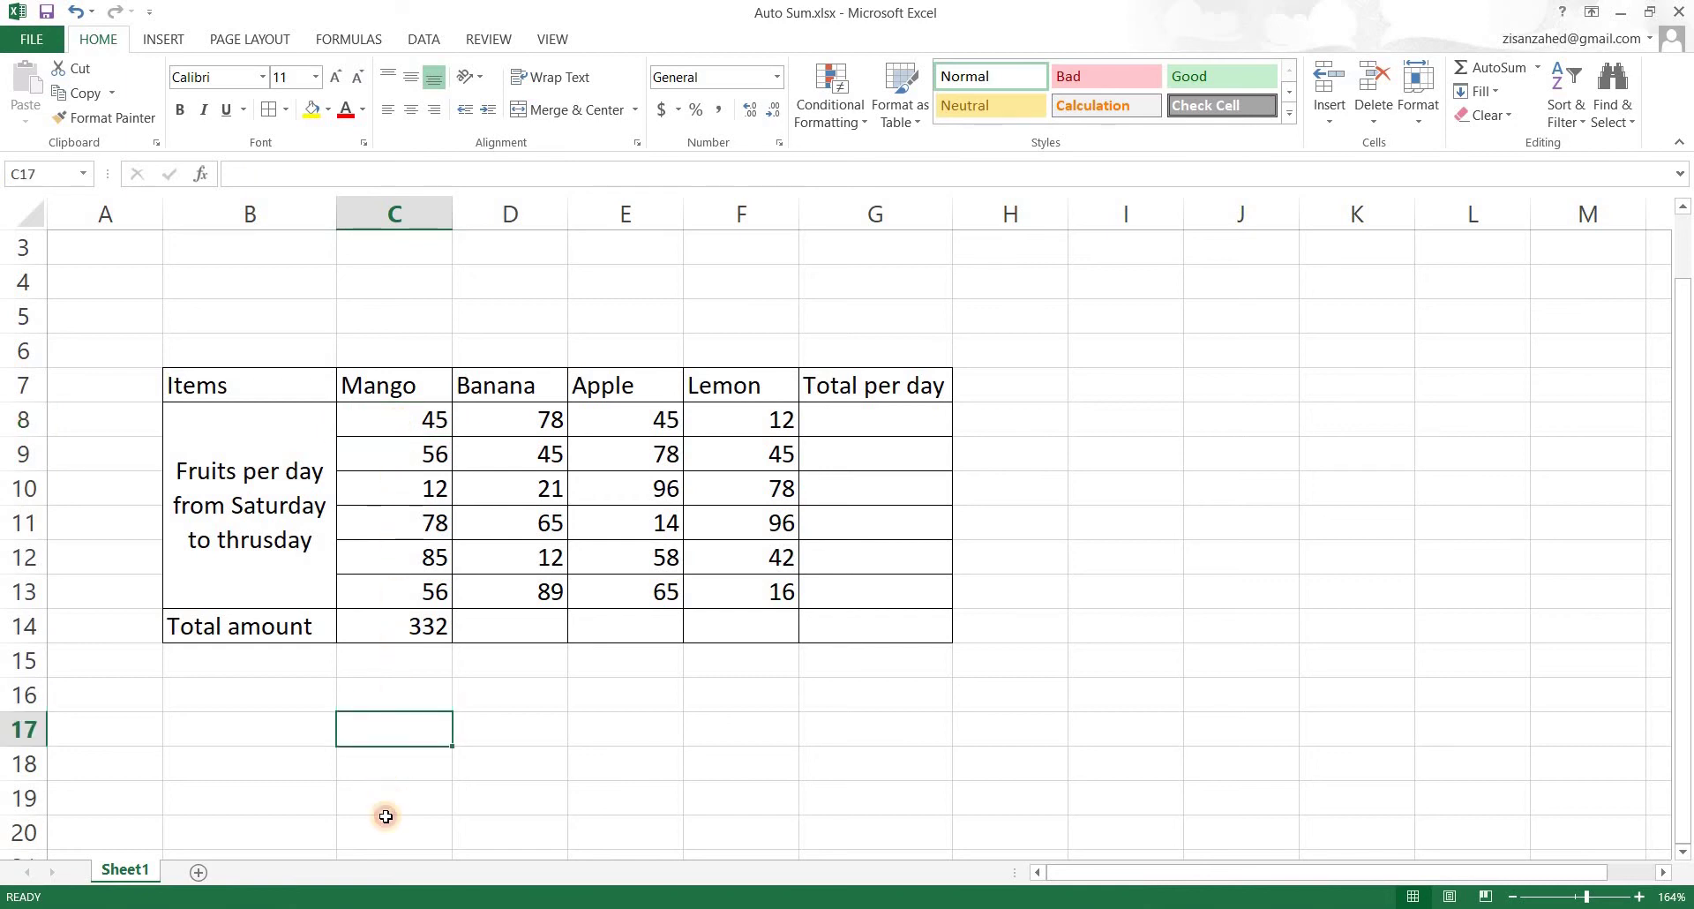
key(Down)
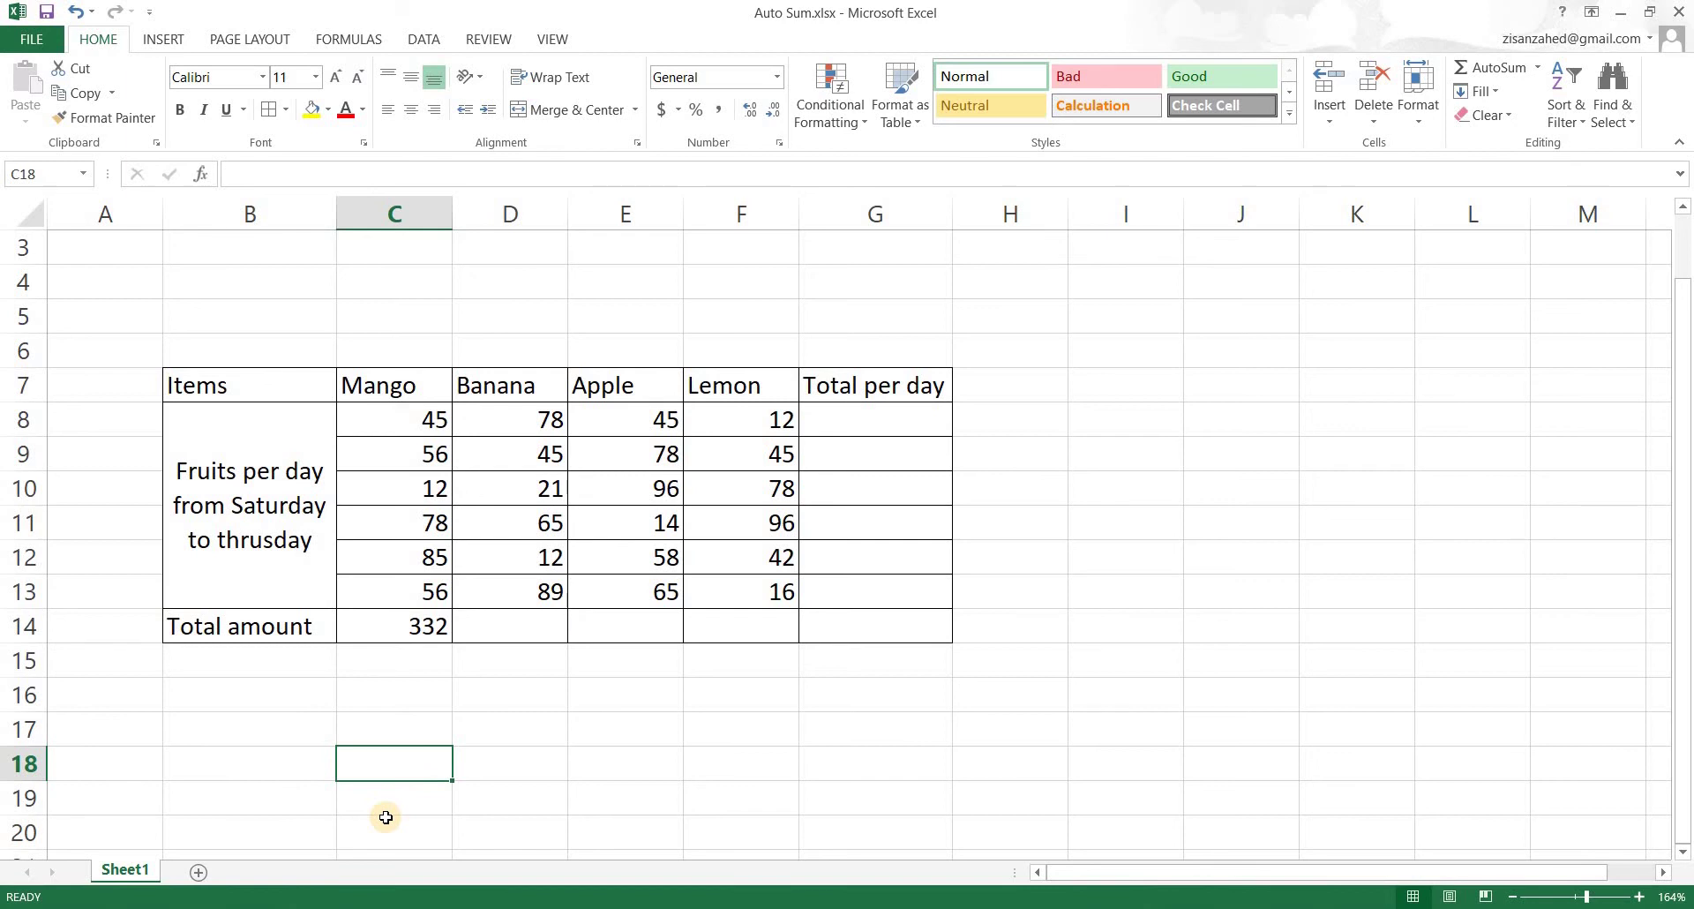
key(alt+equal)
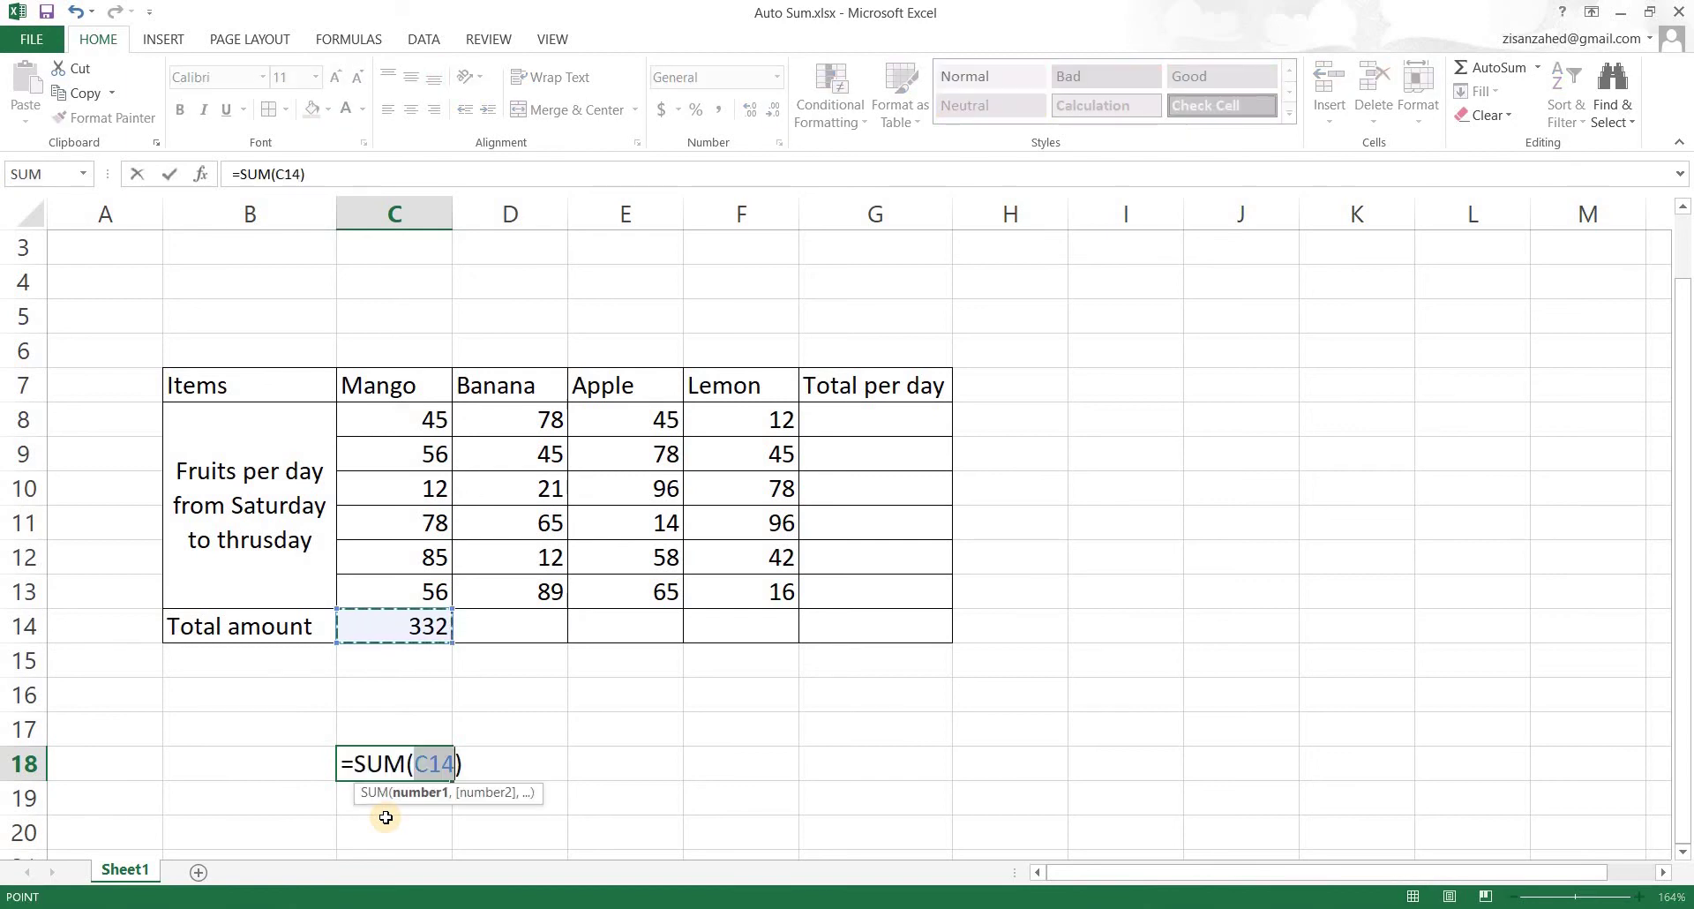
click(607, 733)
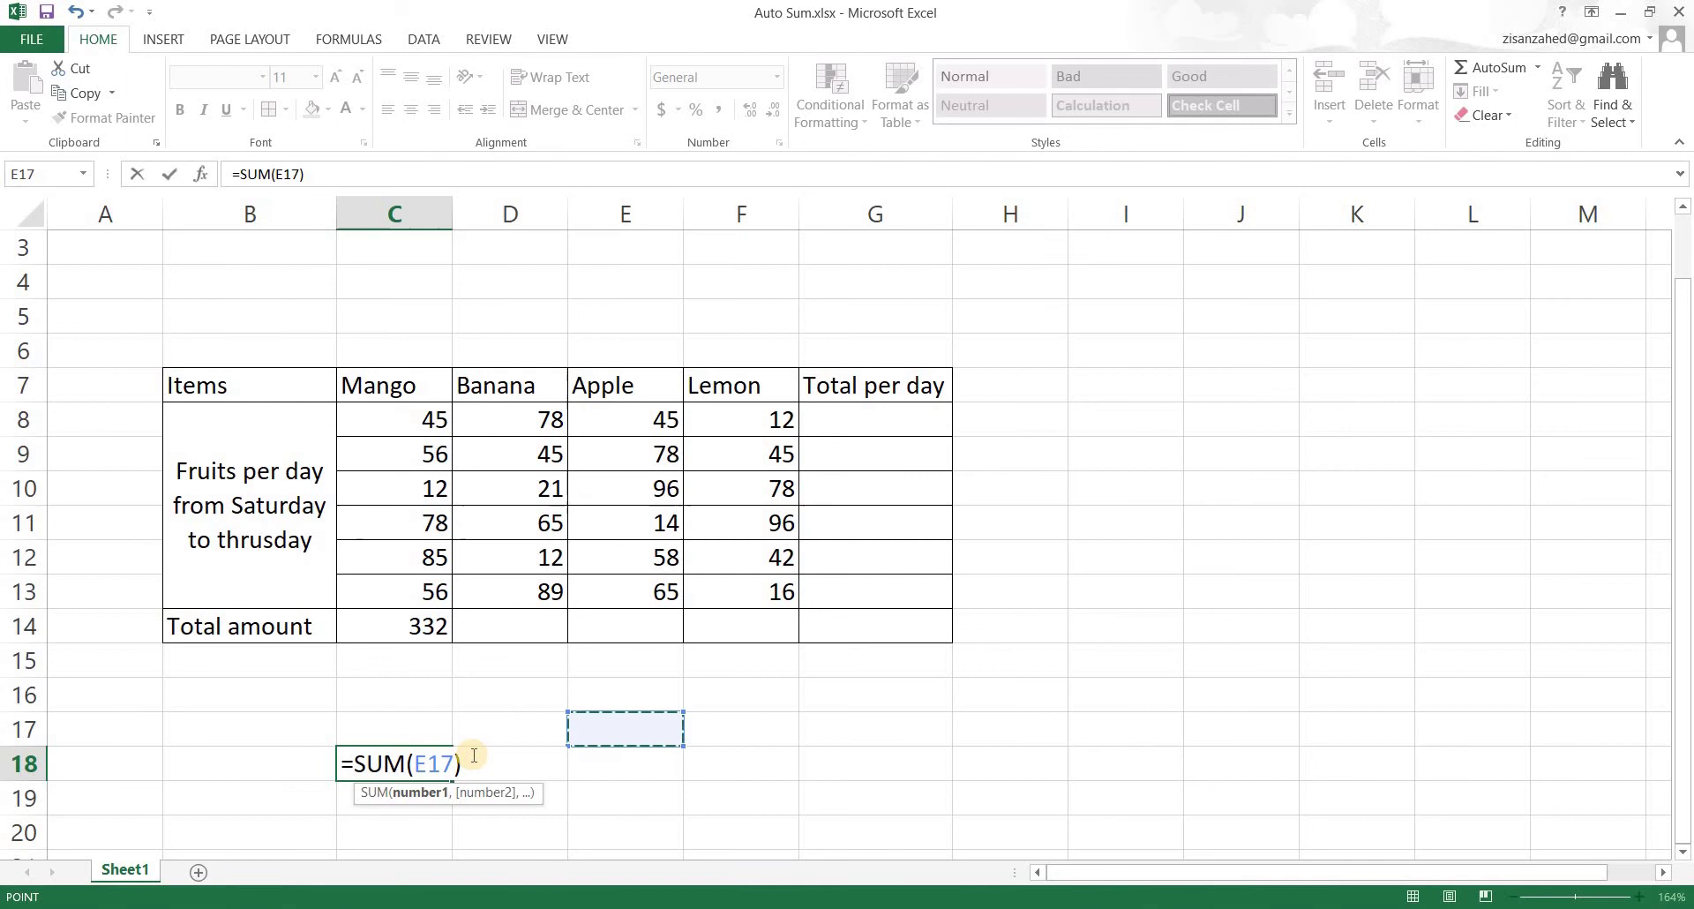
key(Escape)
key(Right)
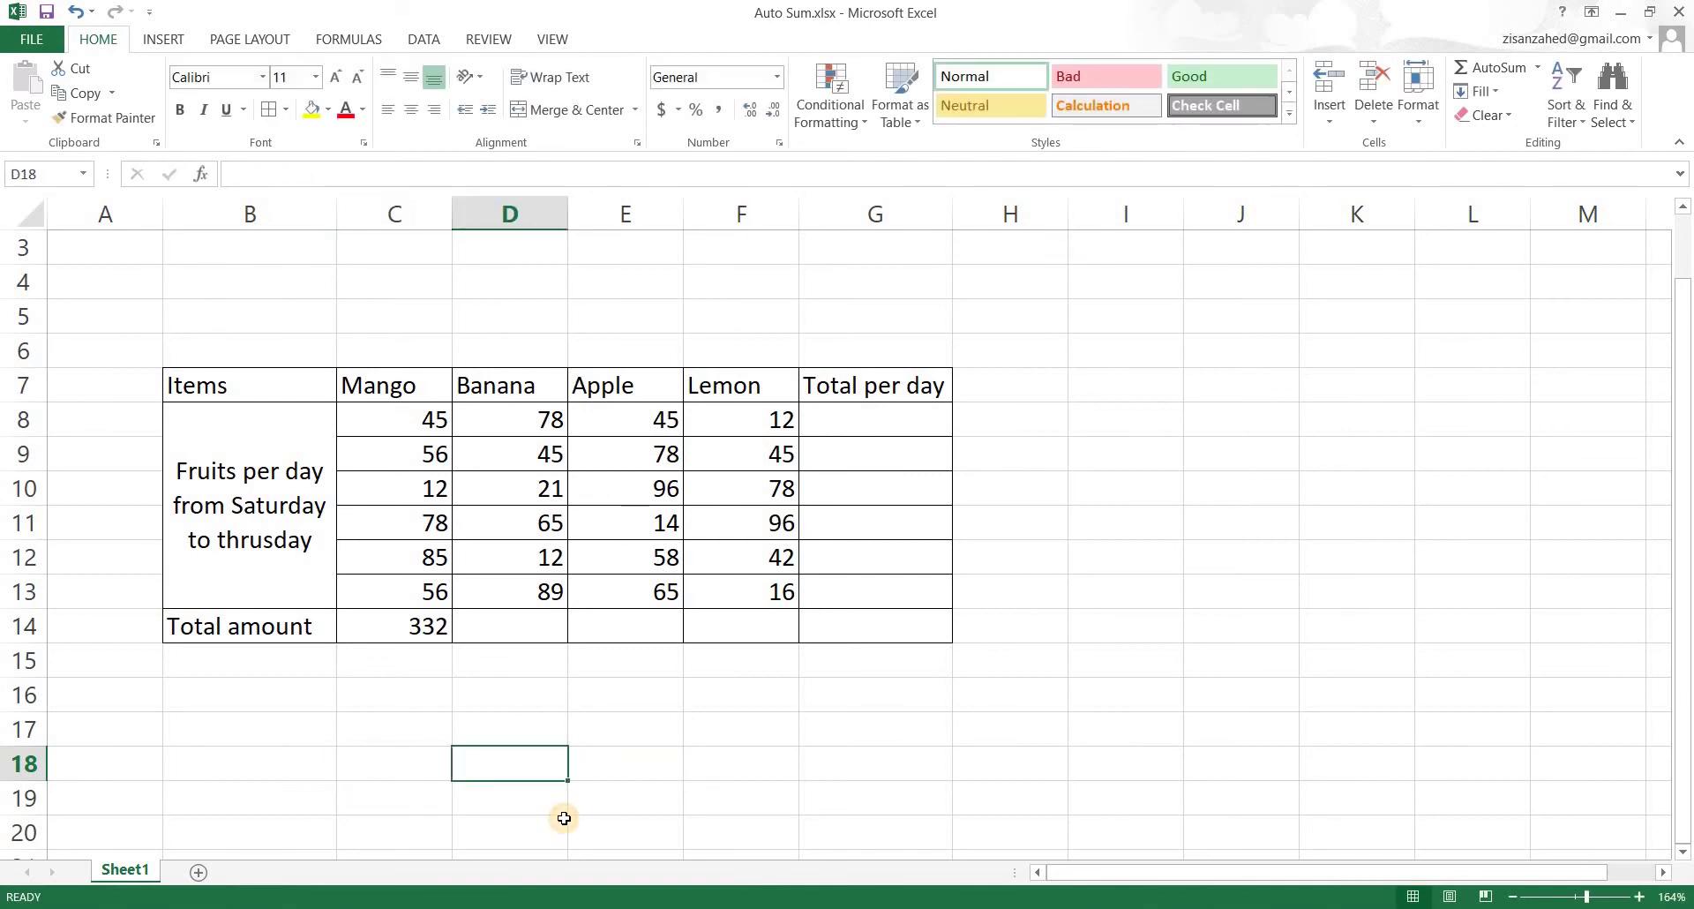
key(alt+equal)
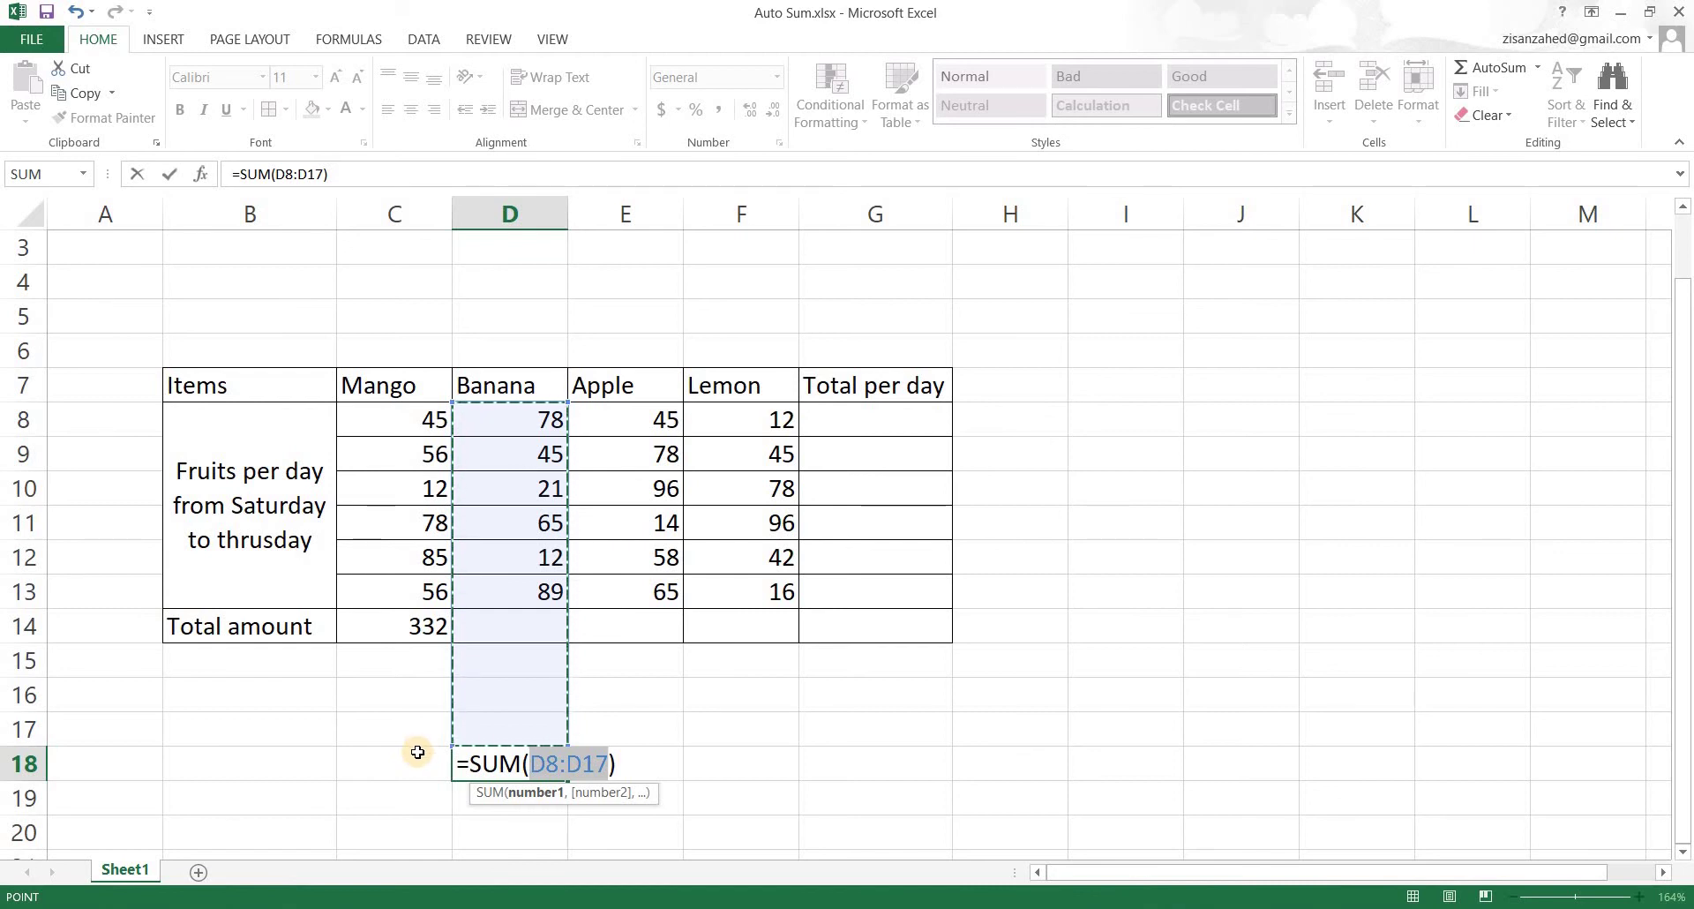
key(Escape)
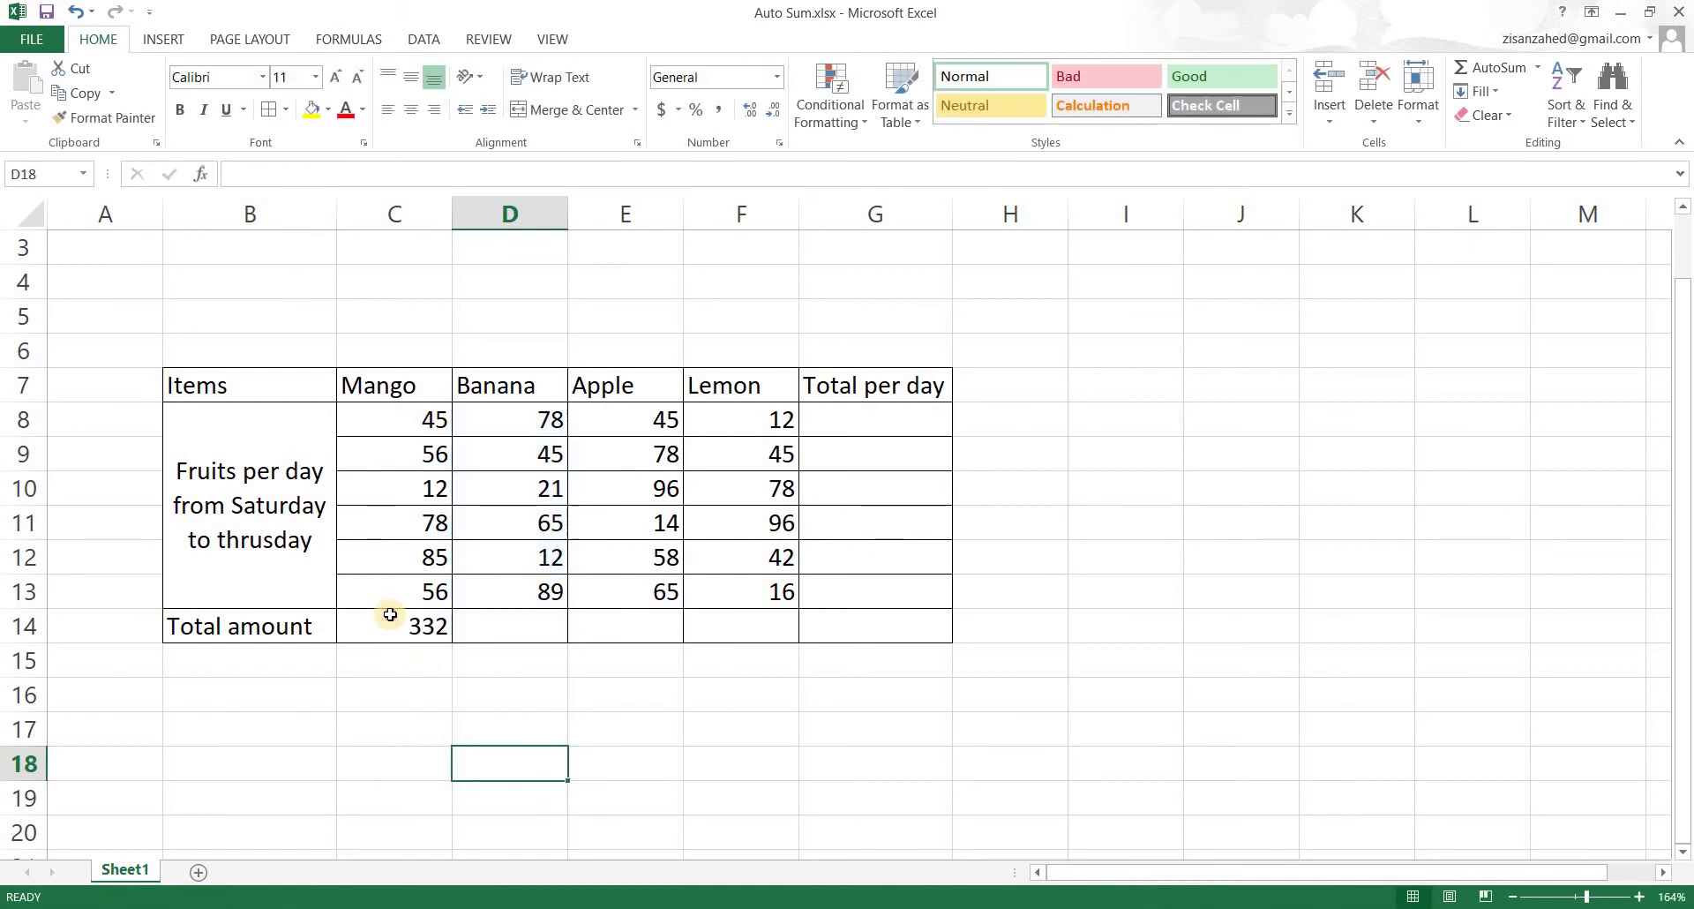
- Insert =SUM(D8:D13) in D14 via the Formulas AutoSum Sum, showing 310
click(389, 613)
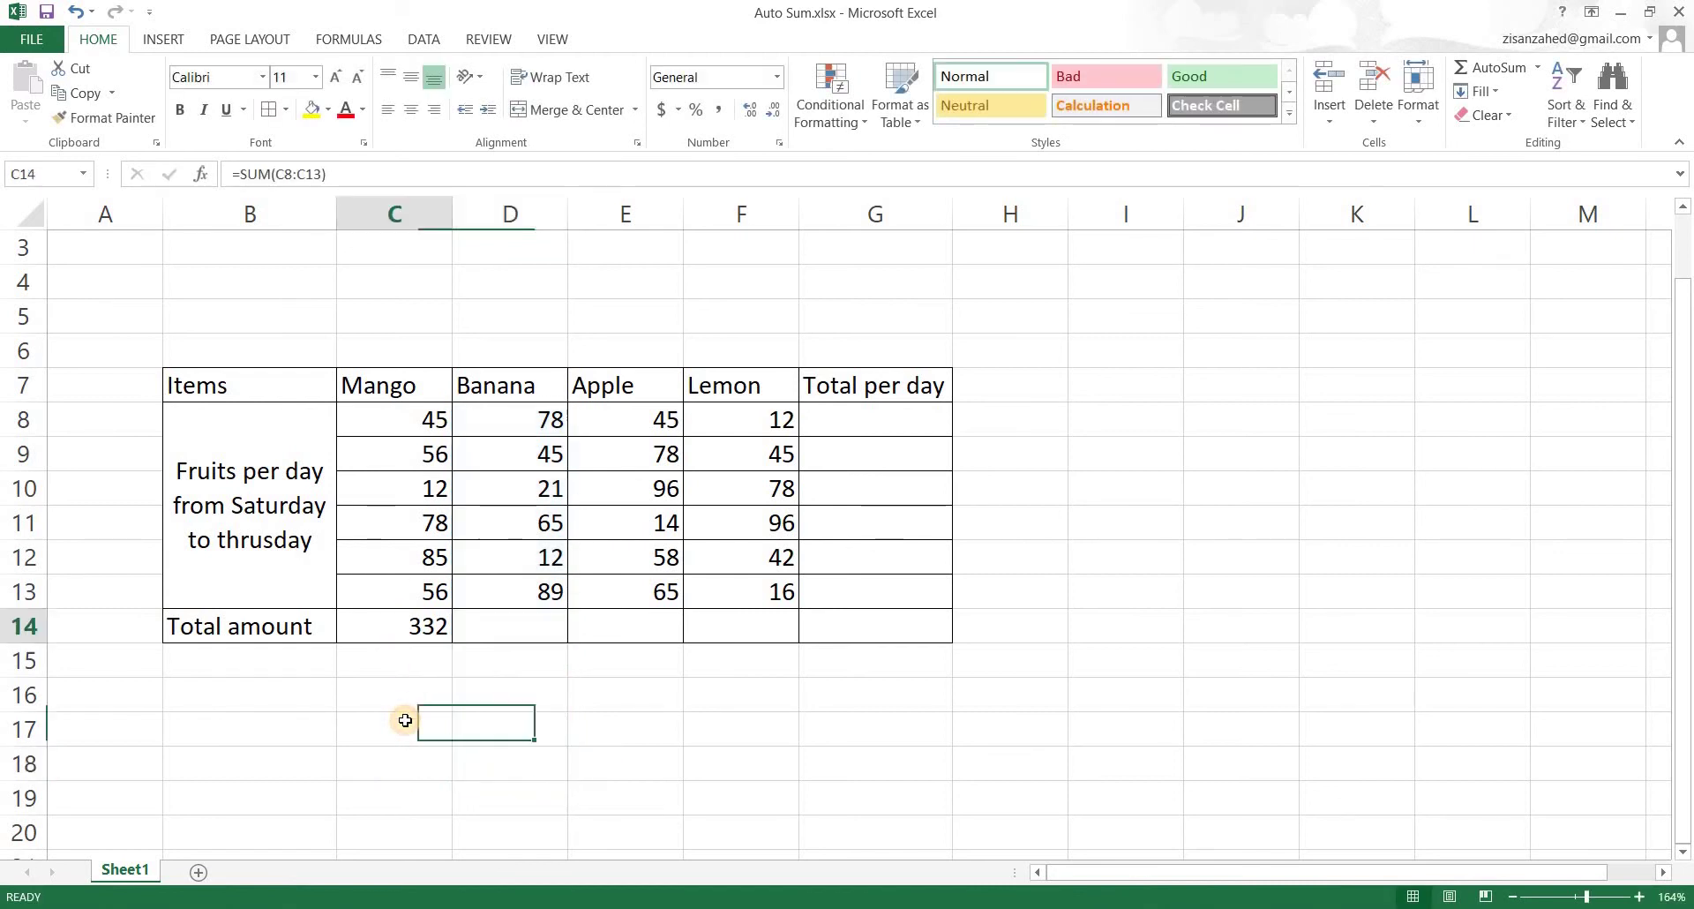
click(506, 626)
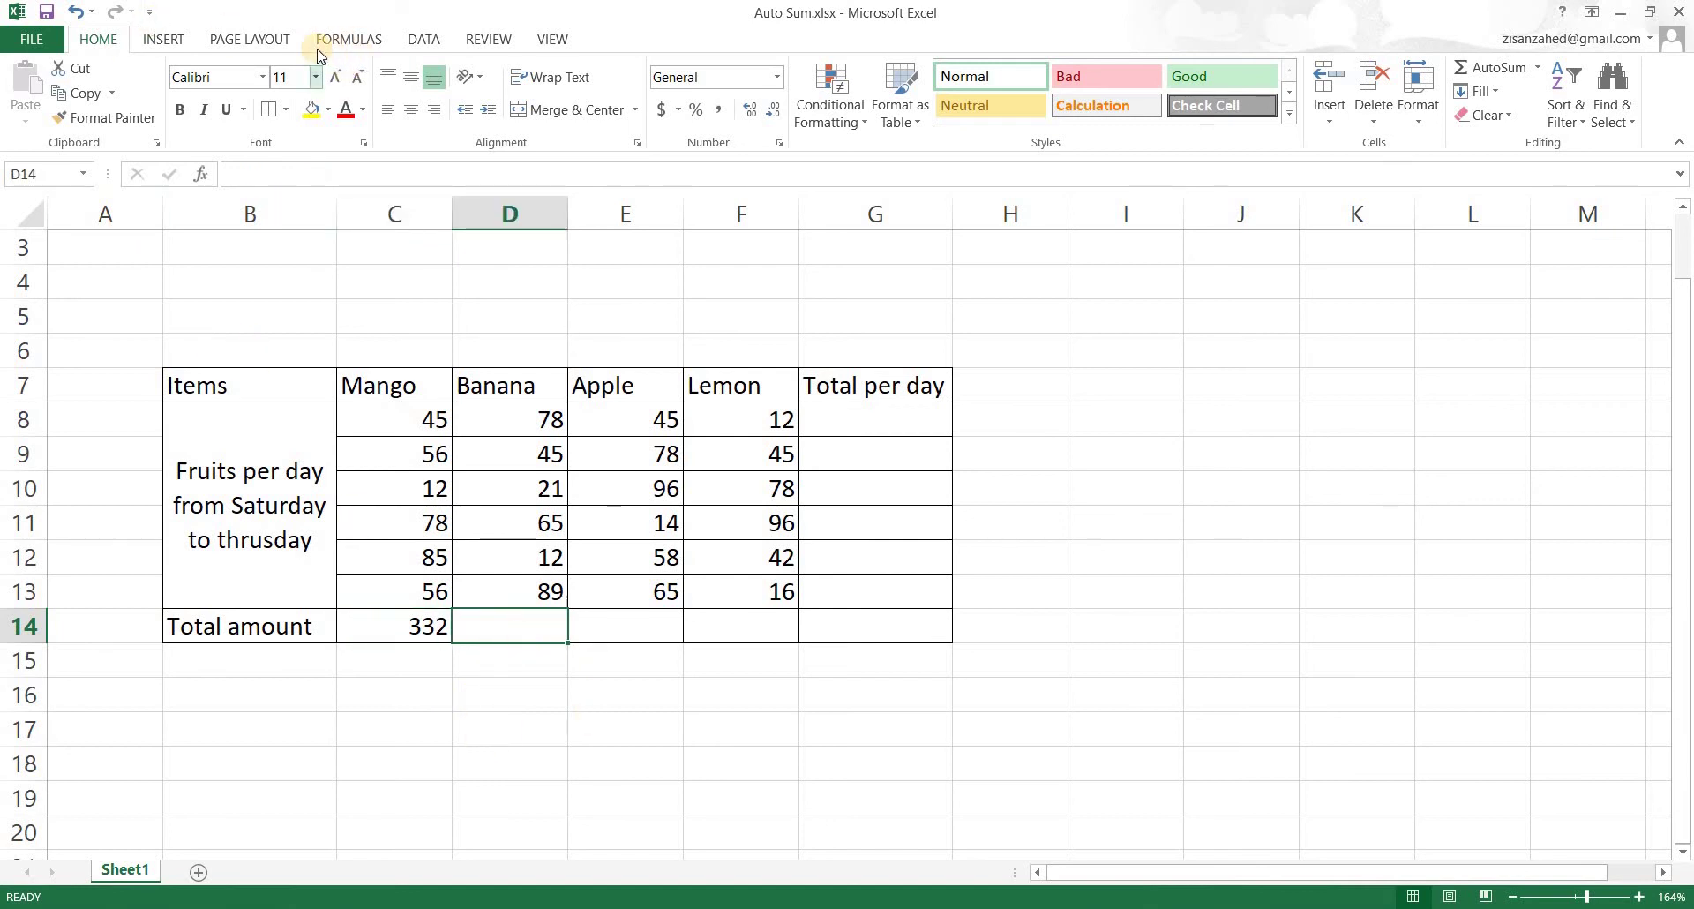
click(342, 39)
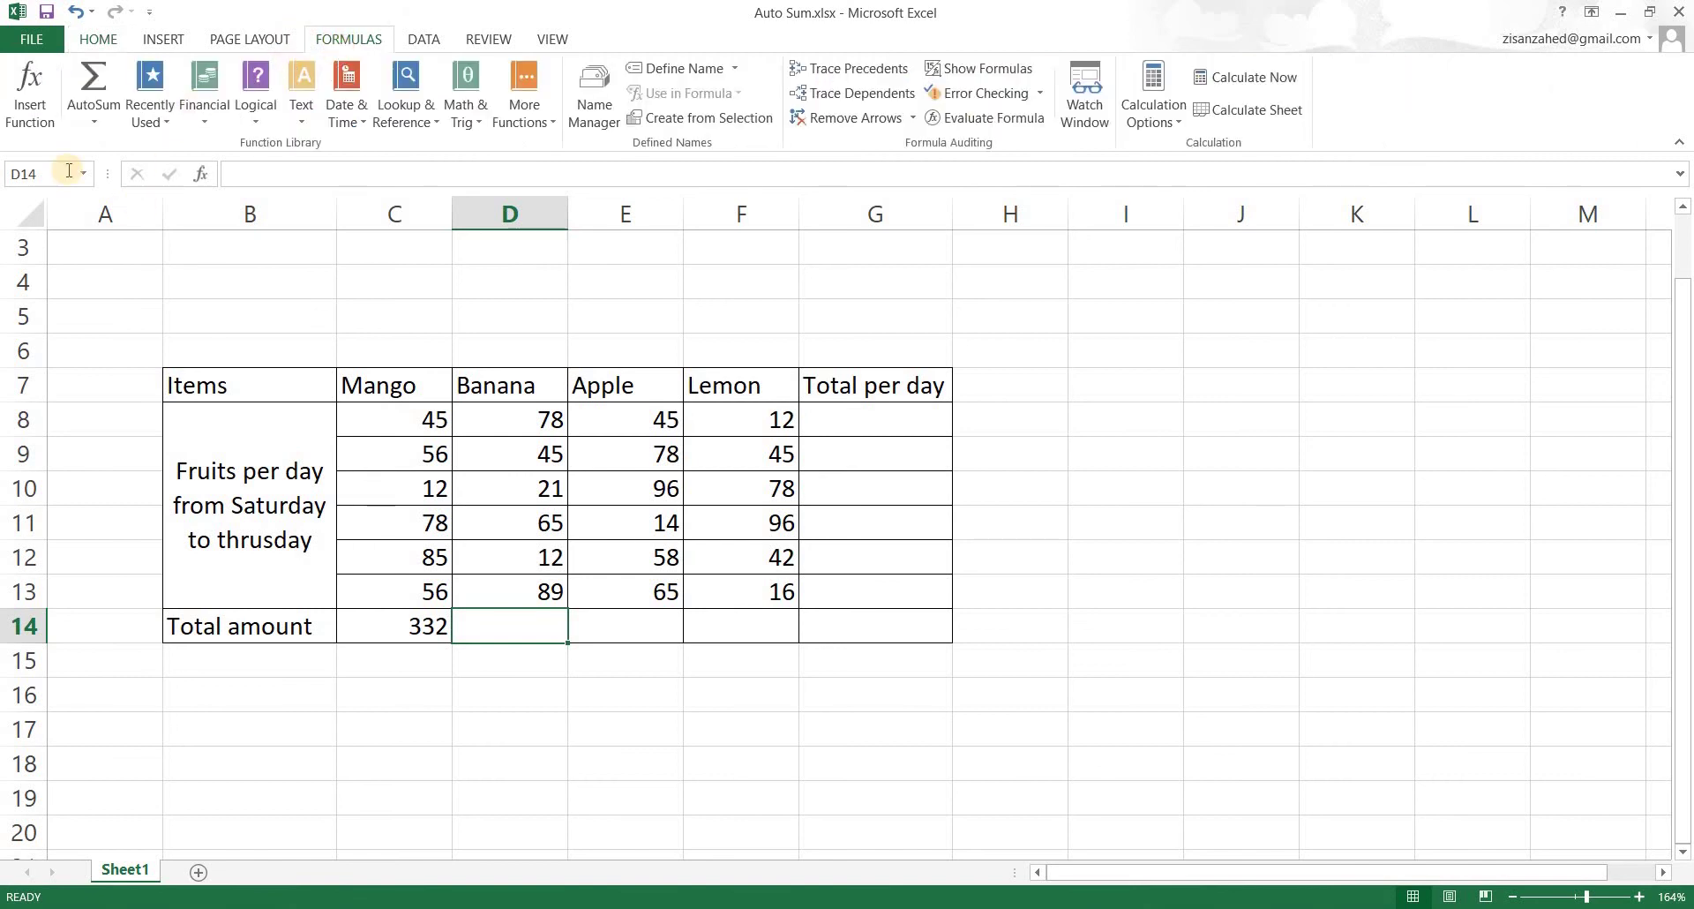
click(96, 128)
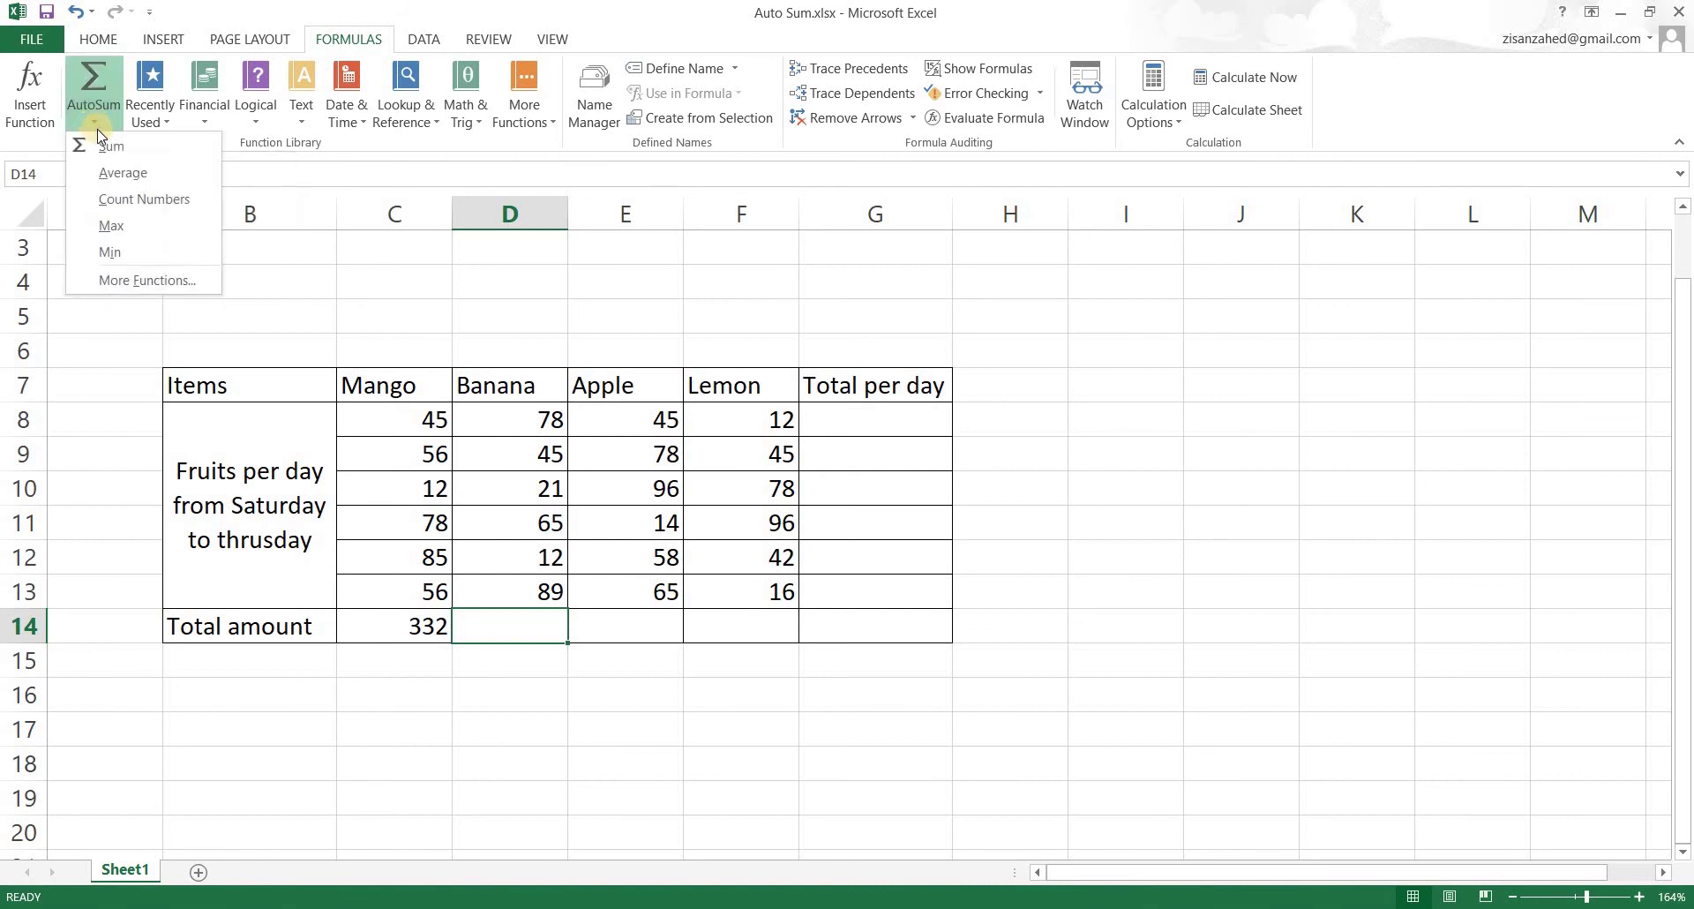
click(132, 158)
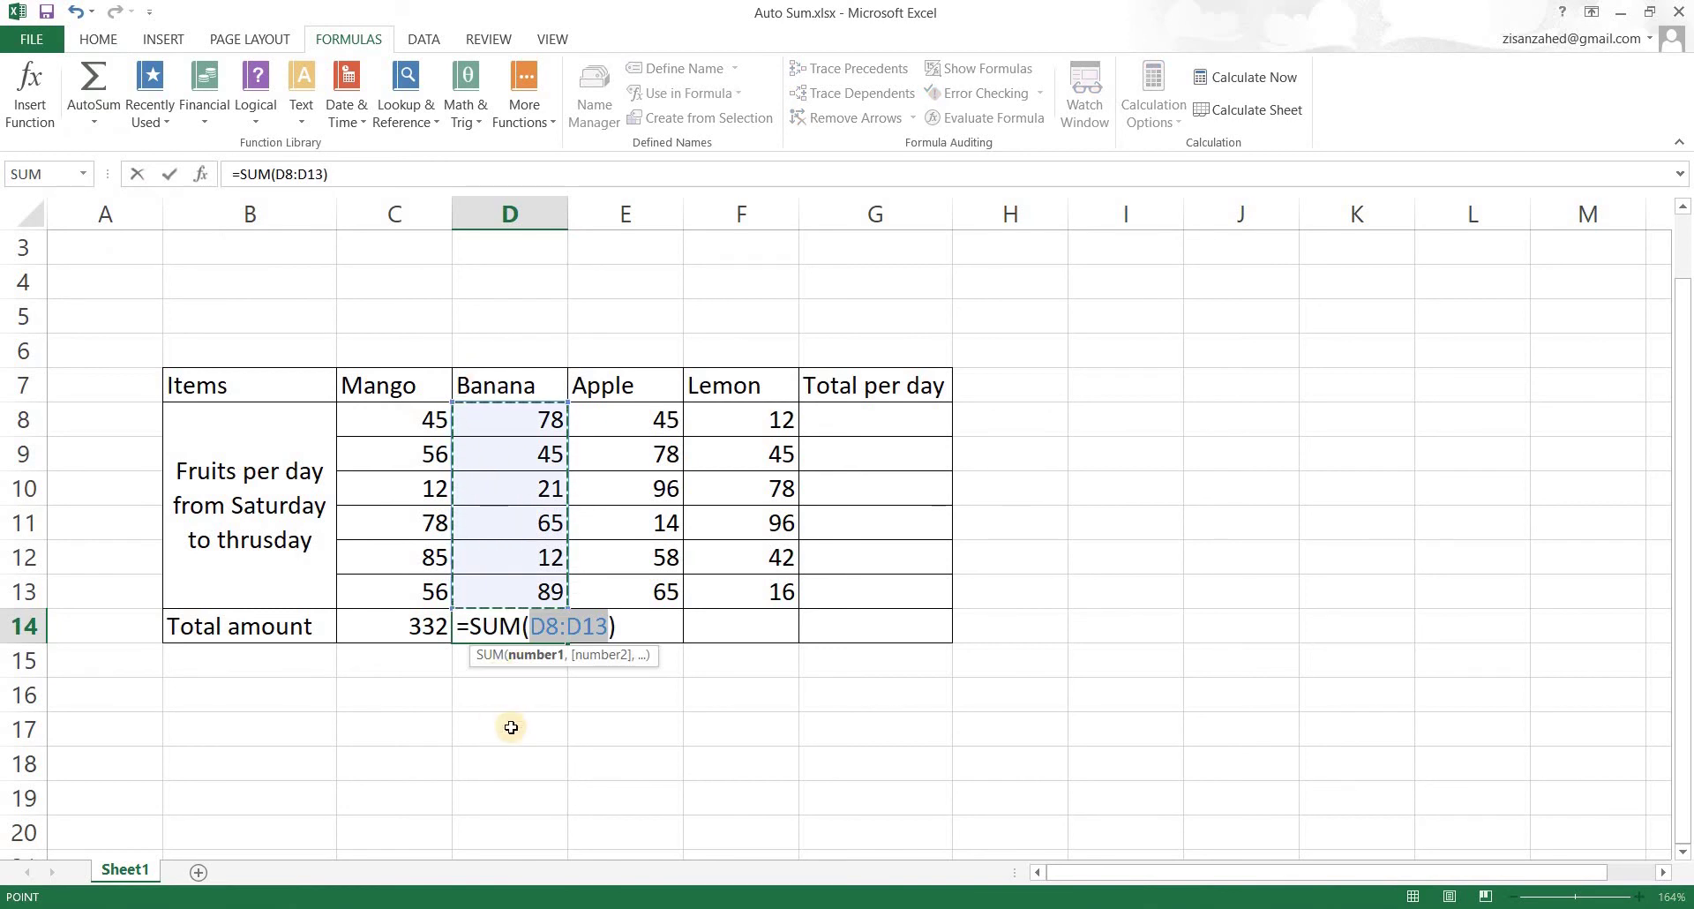
key(Return)
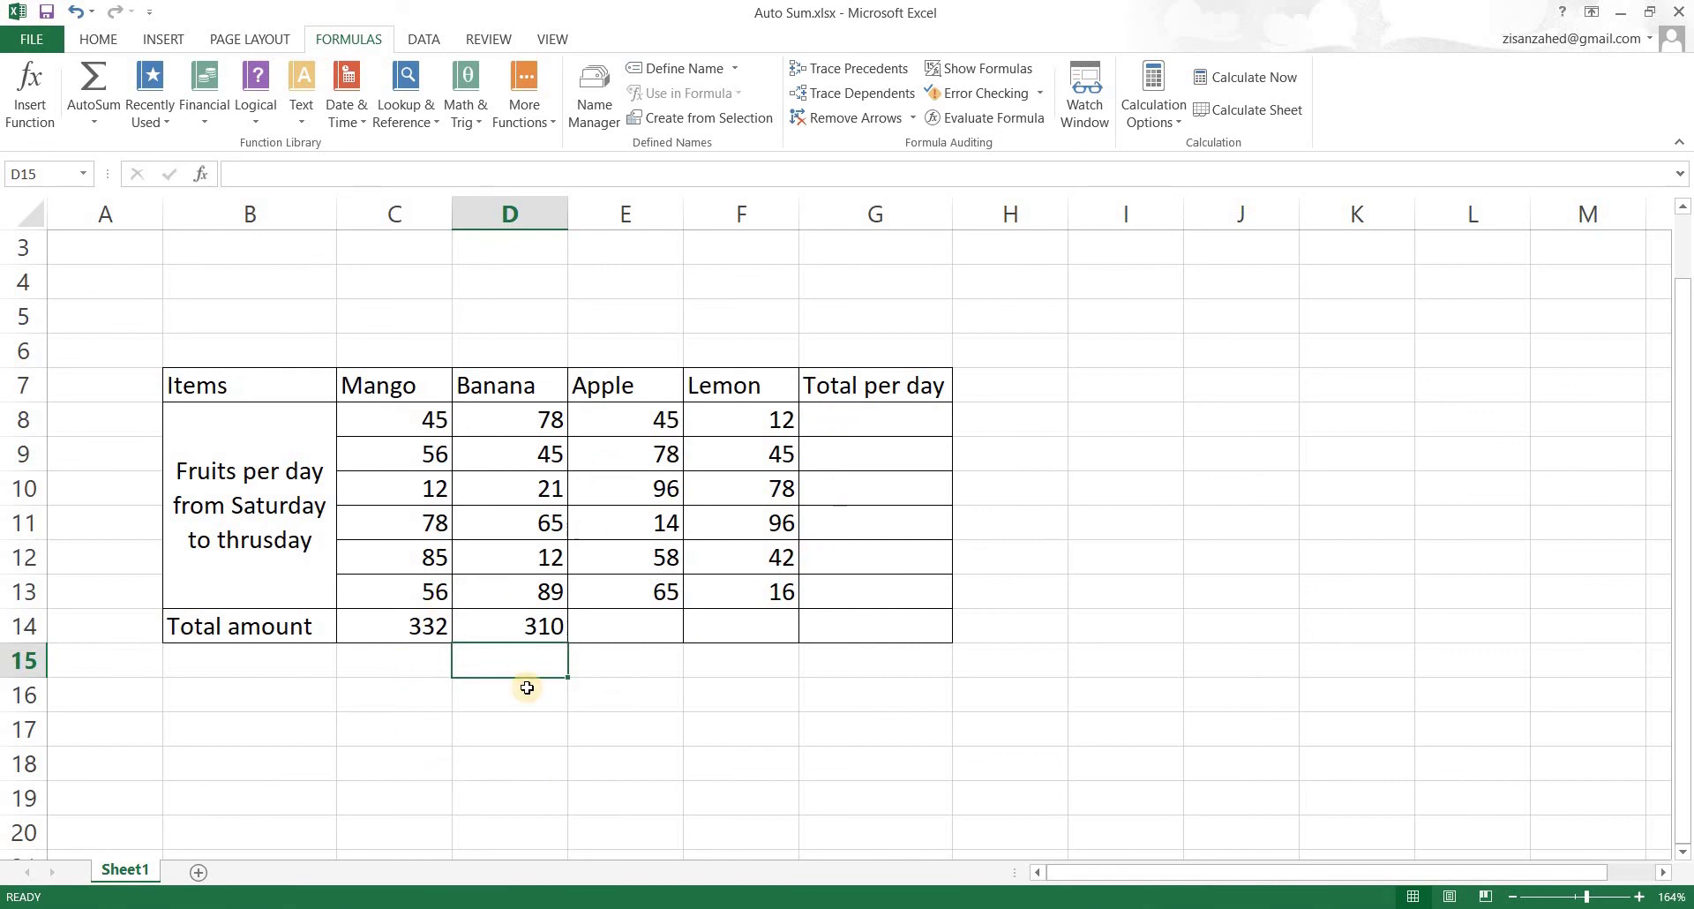
- Sum the first day's fruit counts in G8 with Alt+=, giving 180
click(839, 419)
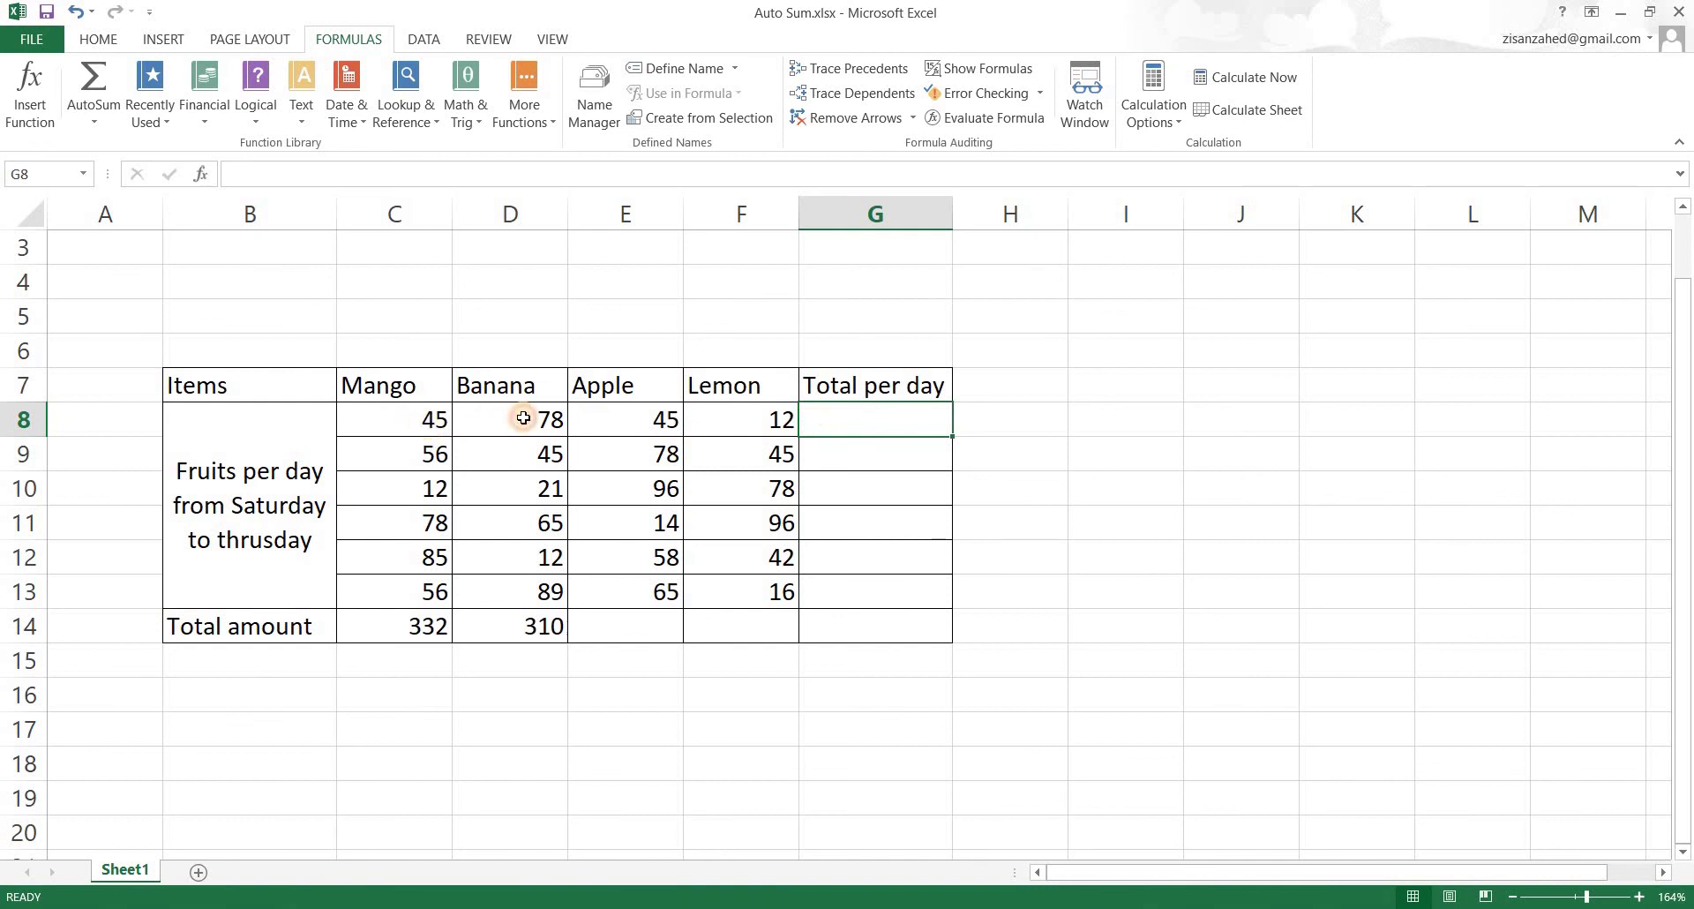
click(424, 420)
click(627, 421)
key(Right)
key(Right)
key(alt+equal)
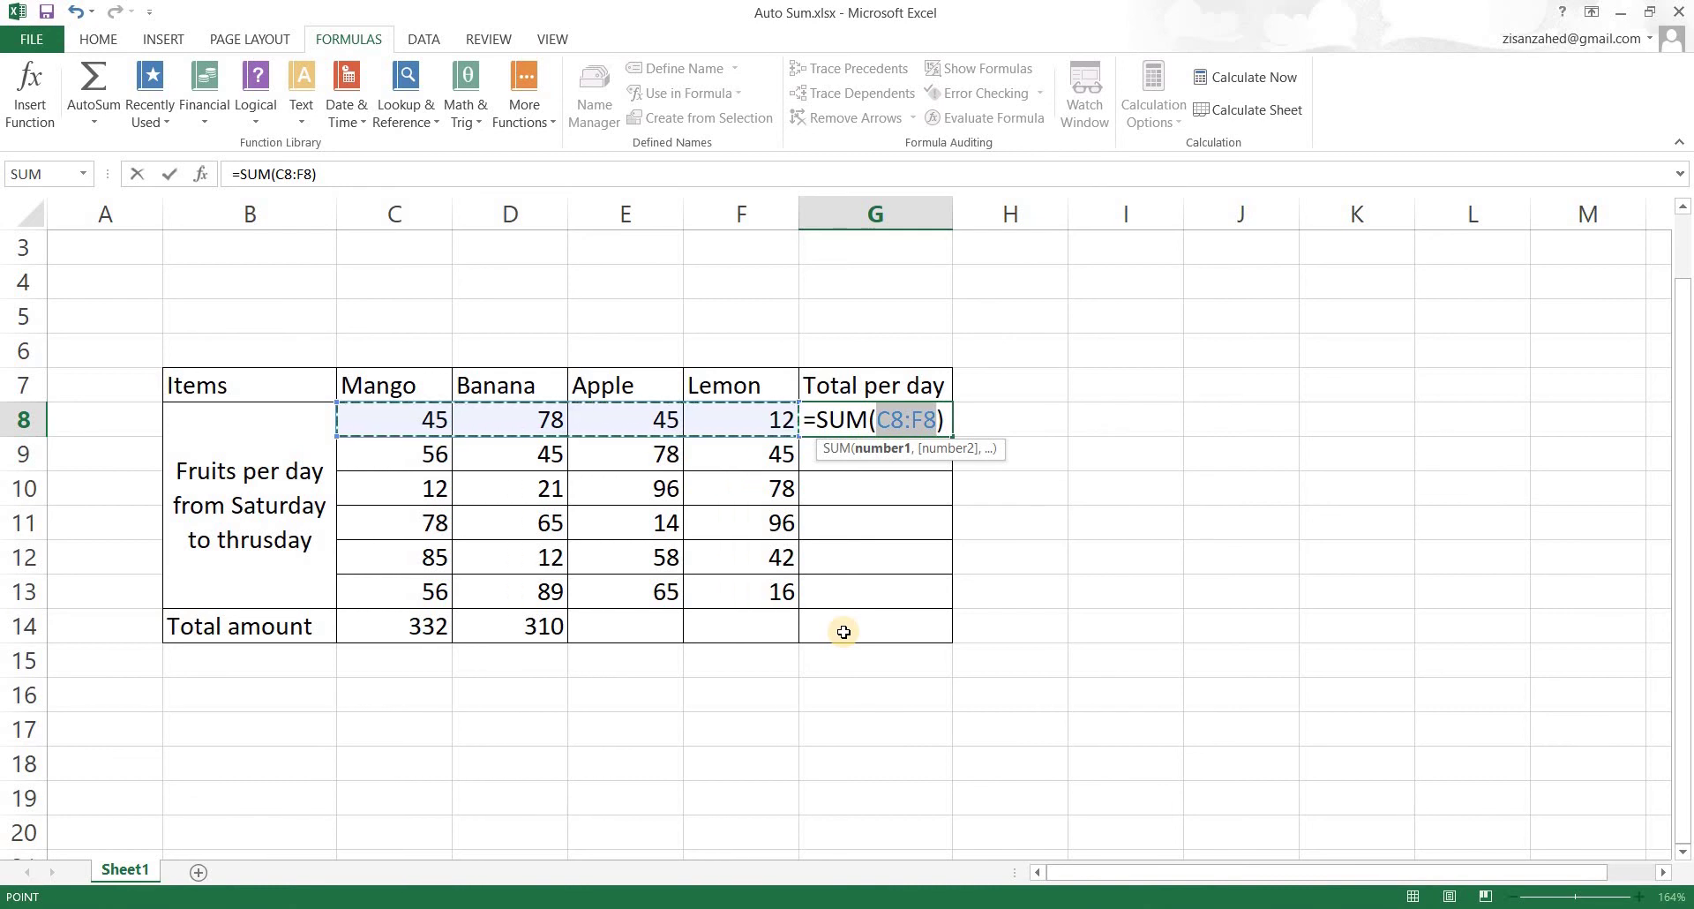
key(Return)
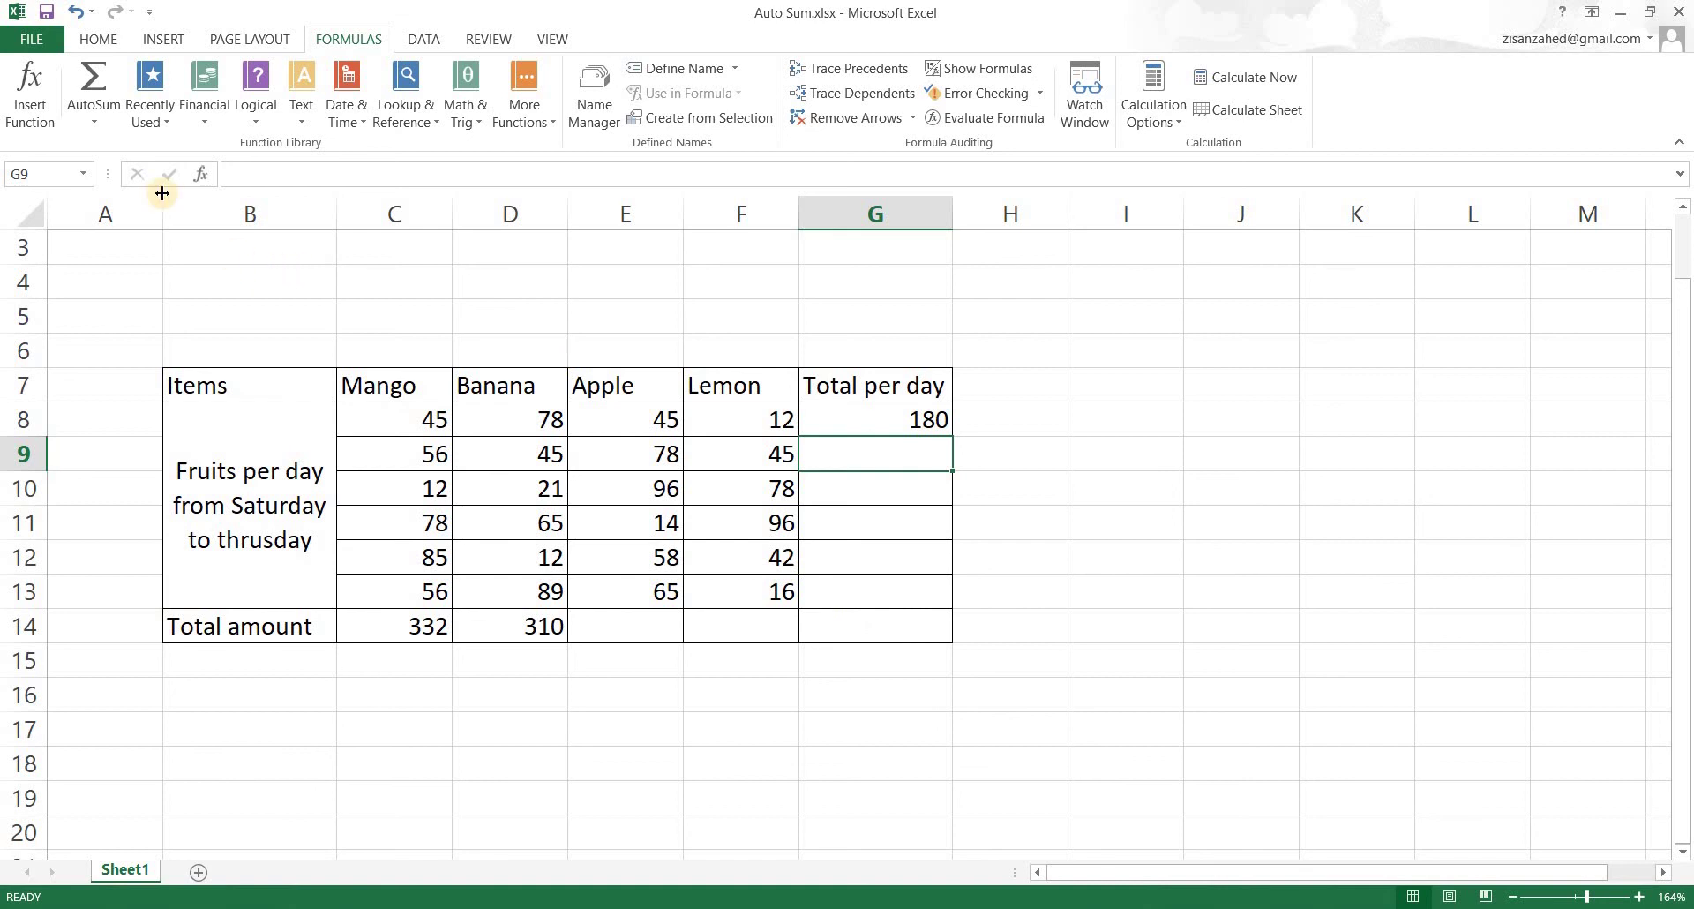
- AutoSum the second day into G9 as =SUM(C9:F9), giving 224
click(95, 125)
click(111, 146)
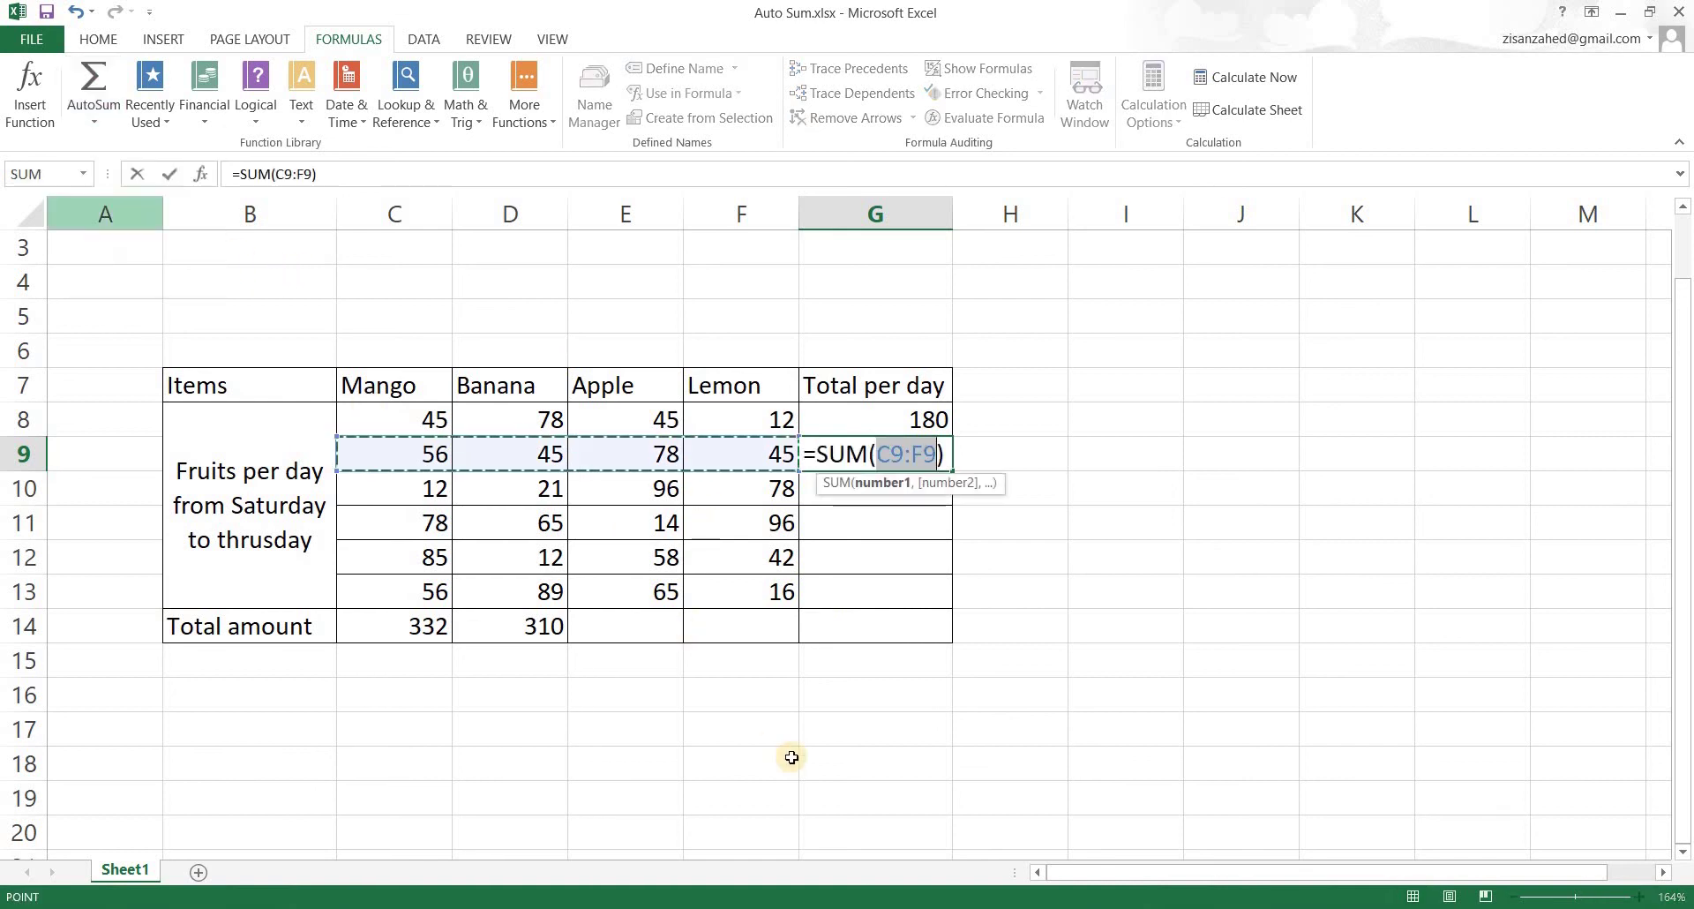
key(Return)
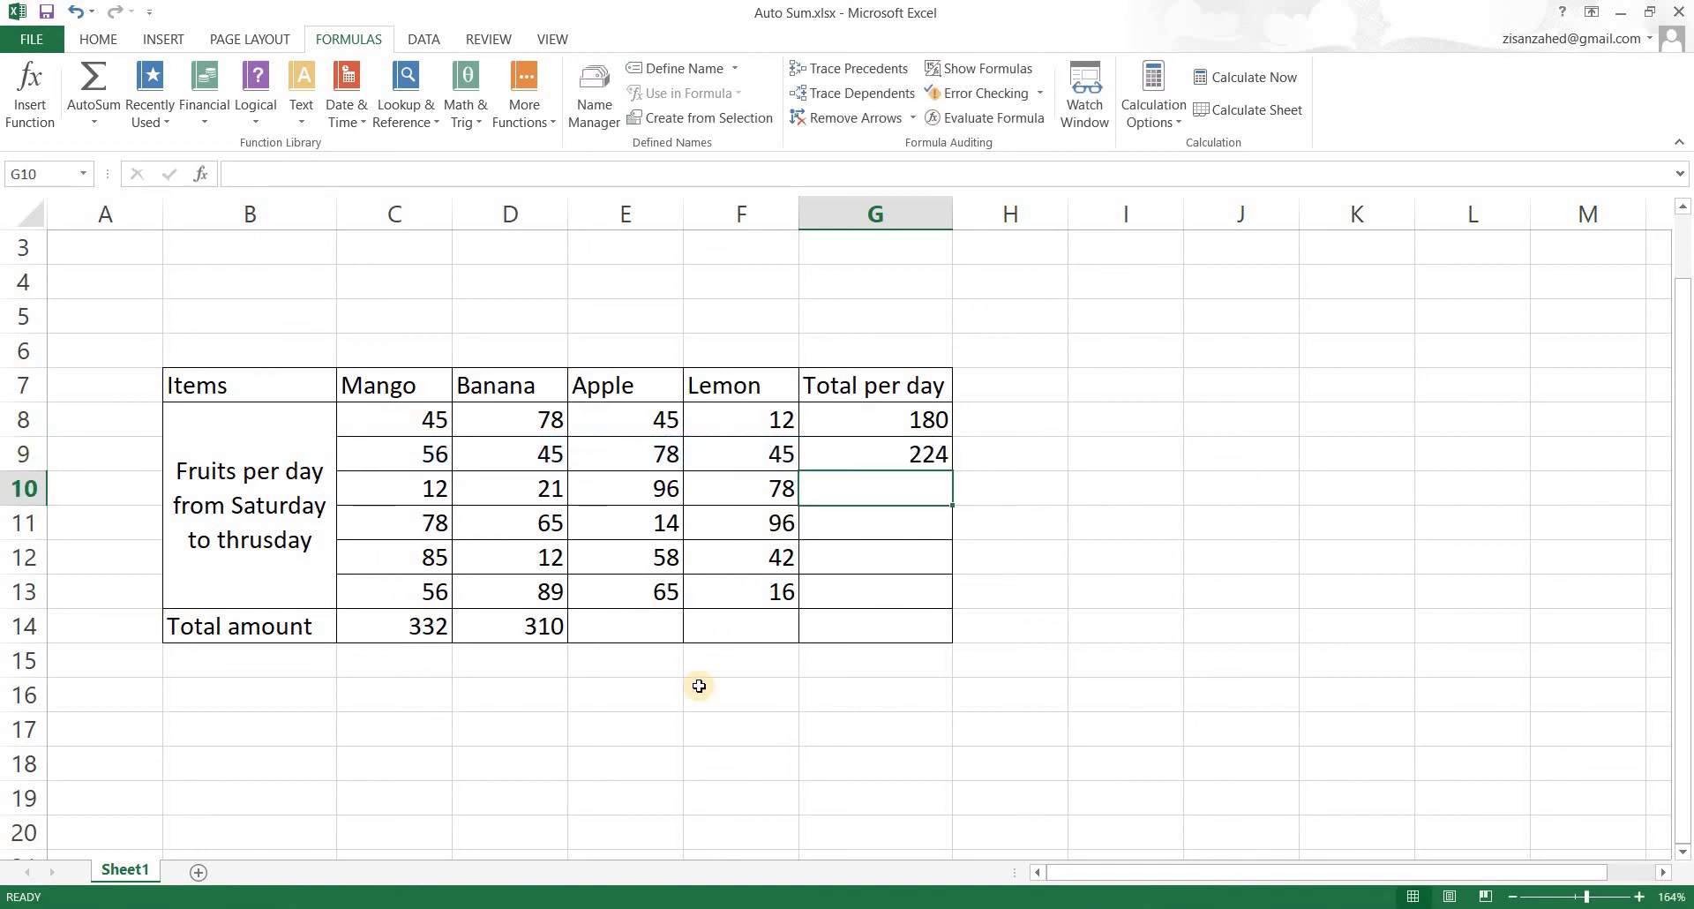
click(98, 40)
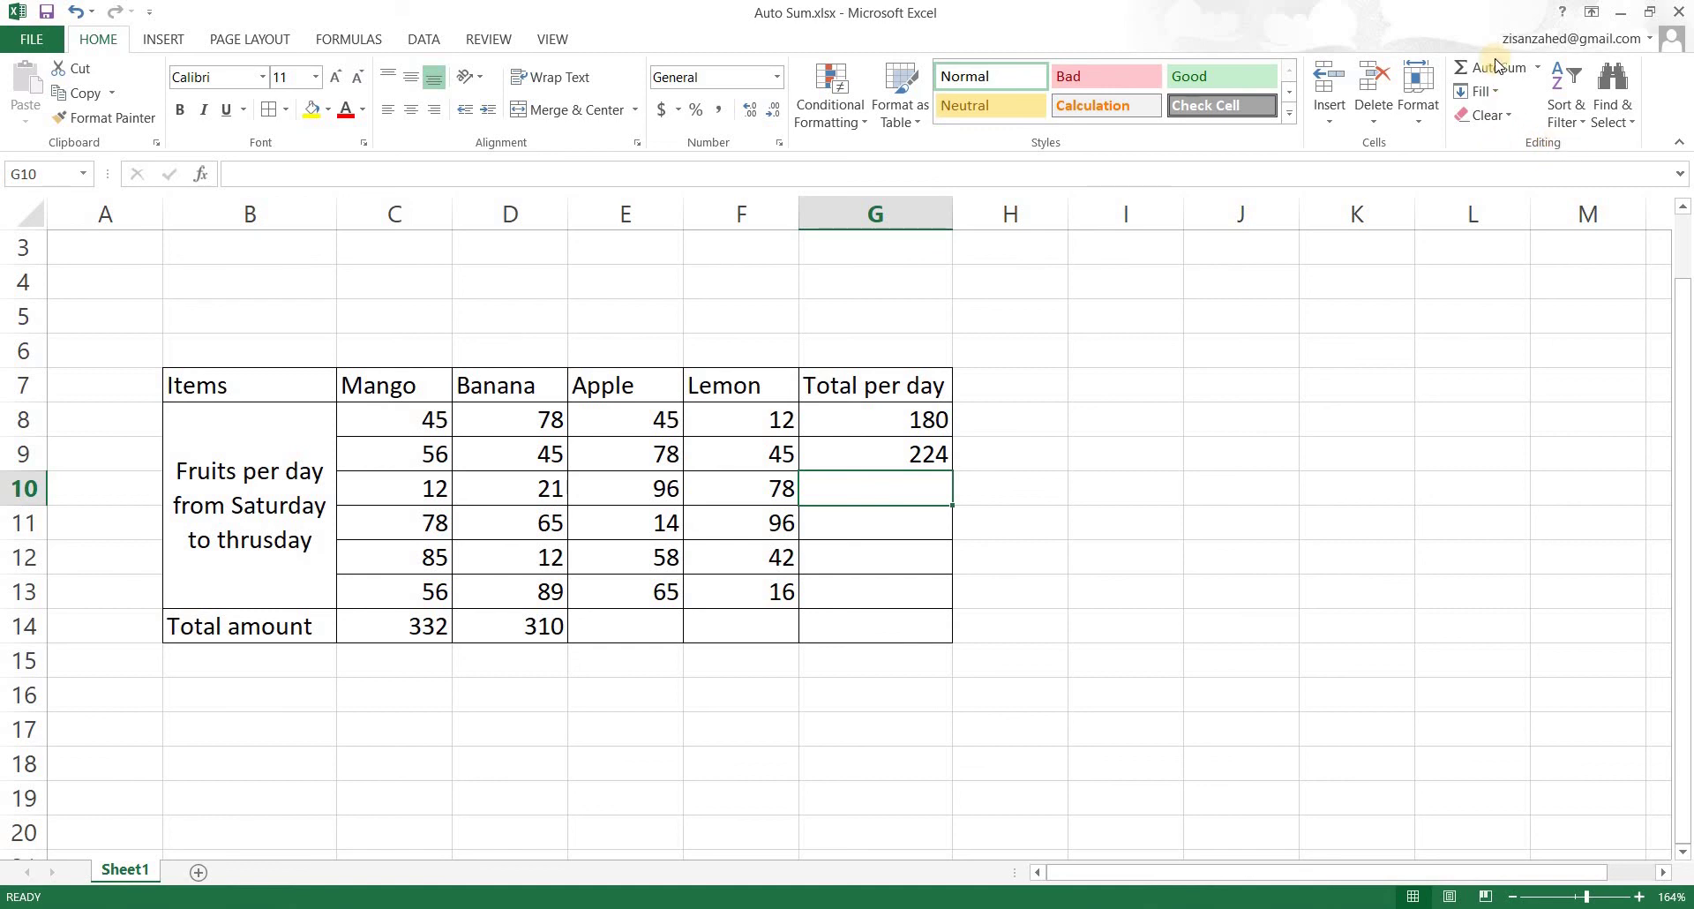
- Fill the G8 daily total down to G14, giving 207, 253, 197 and 226
click(1537, 67)
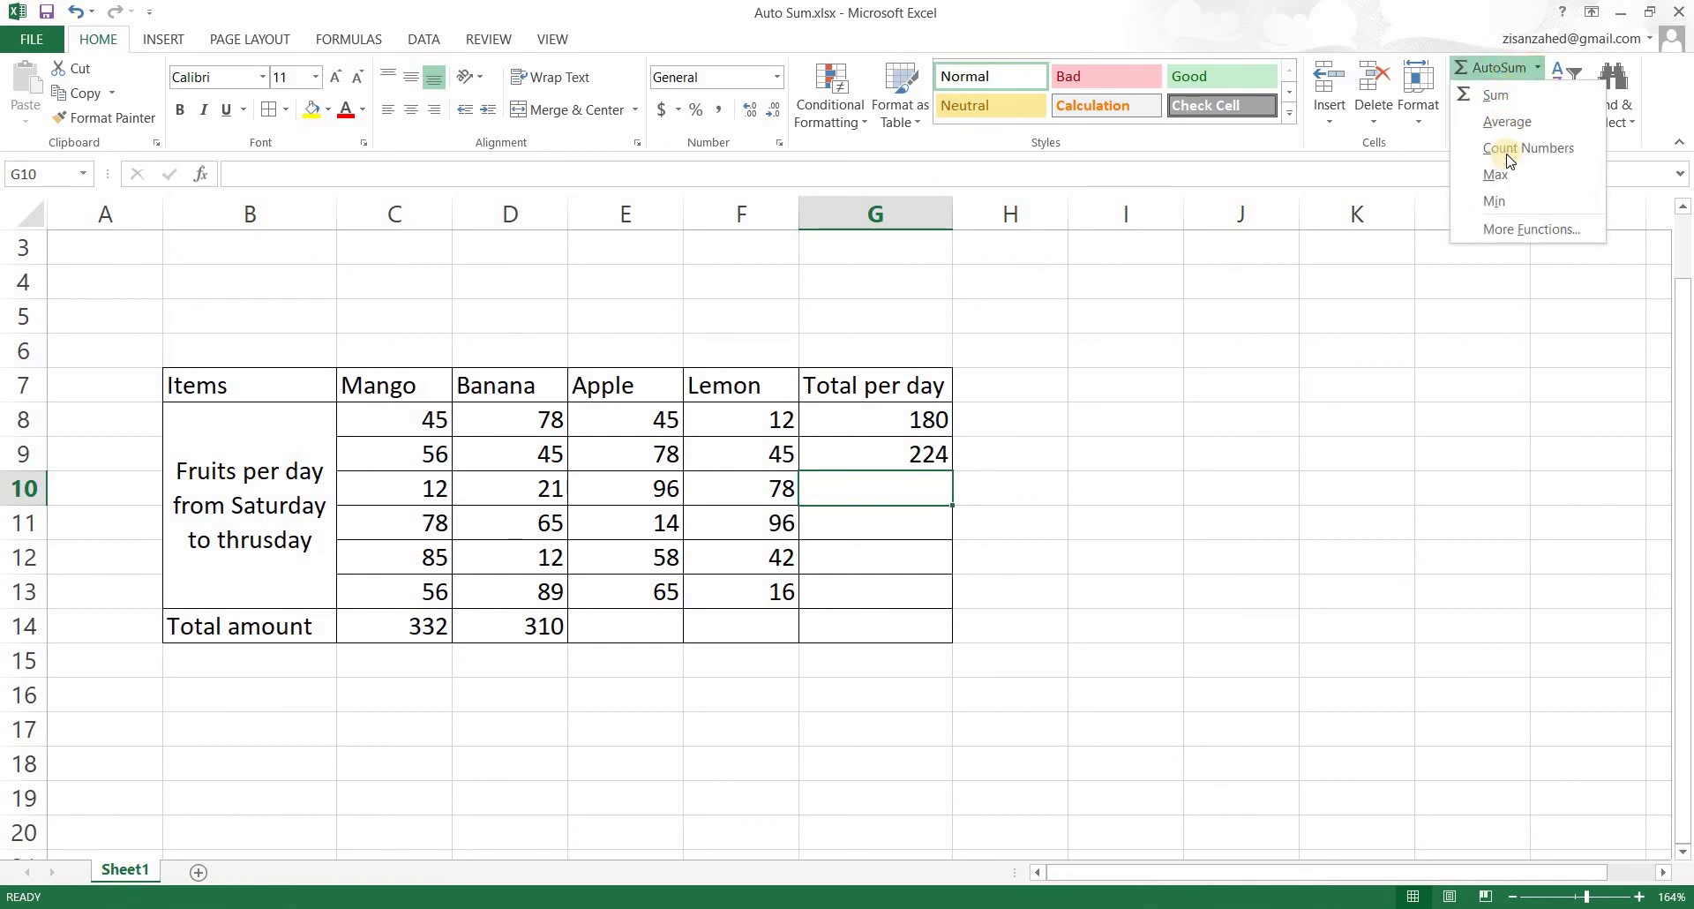
click(1486, 56)
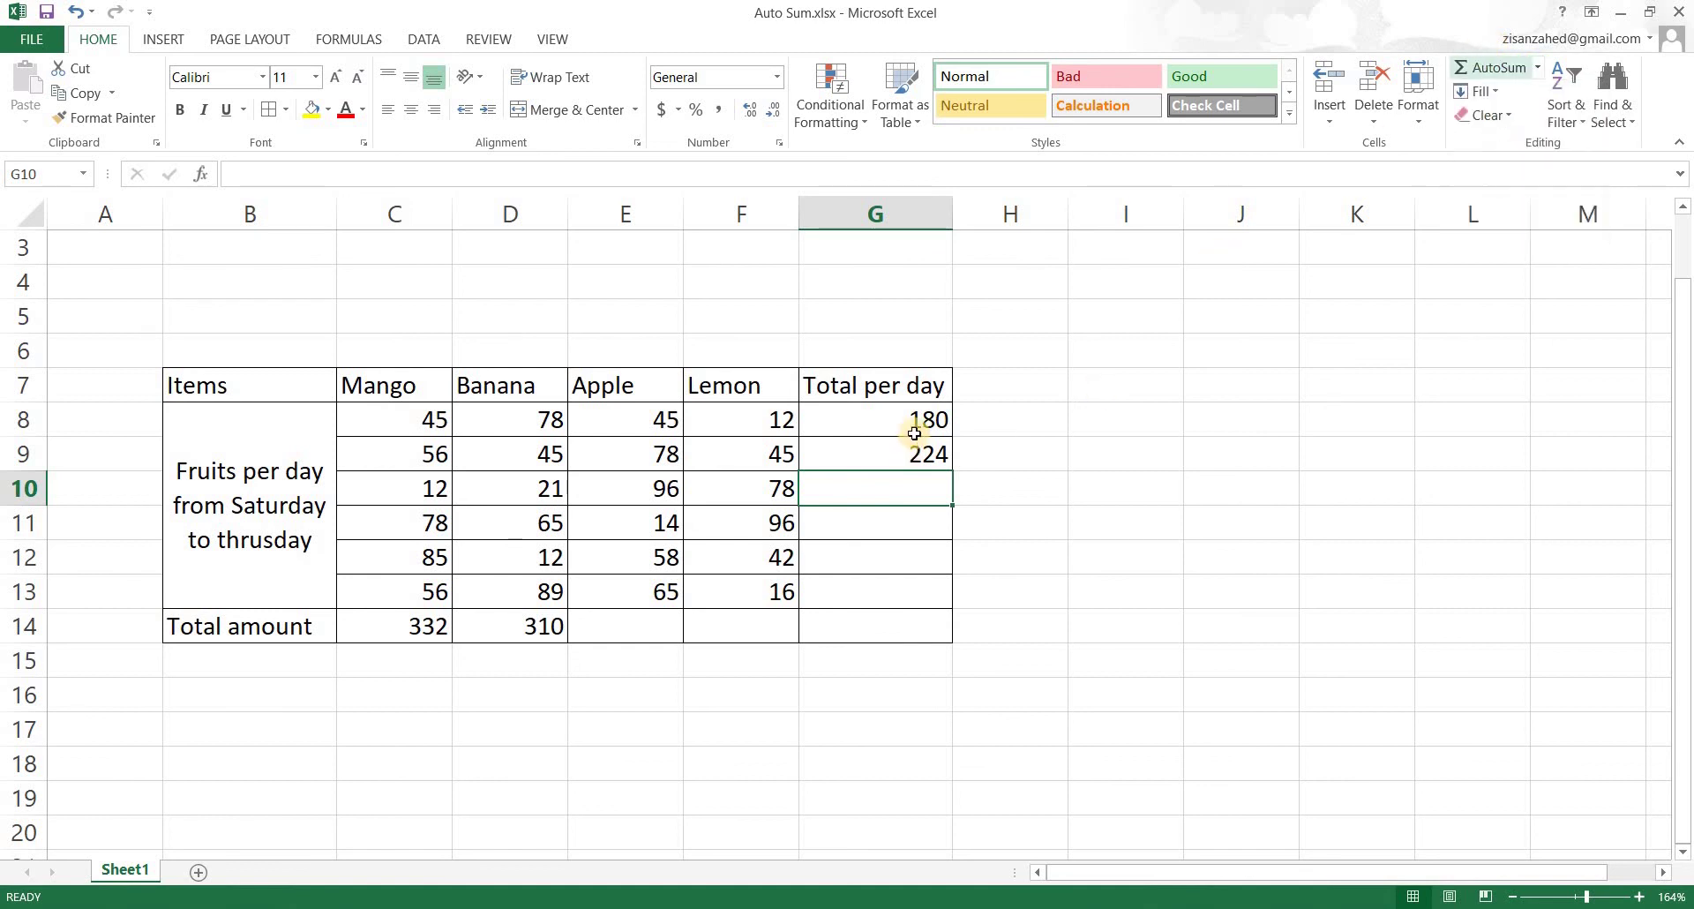
click(950, 432)
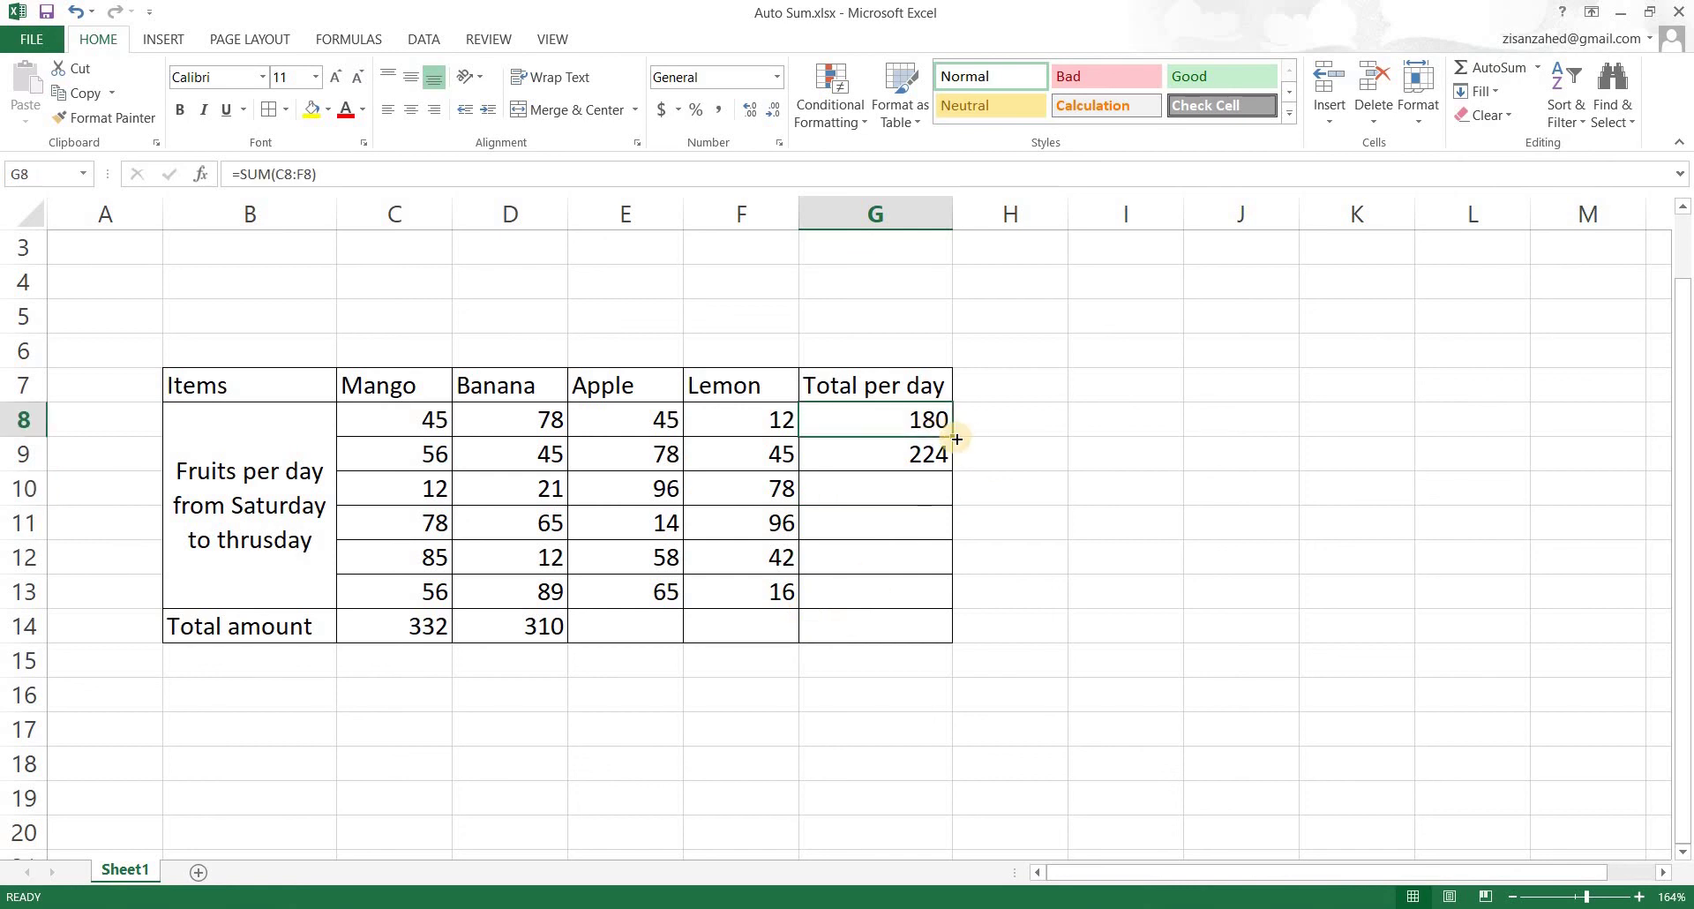
drag(953, 439, 951, 633)
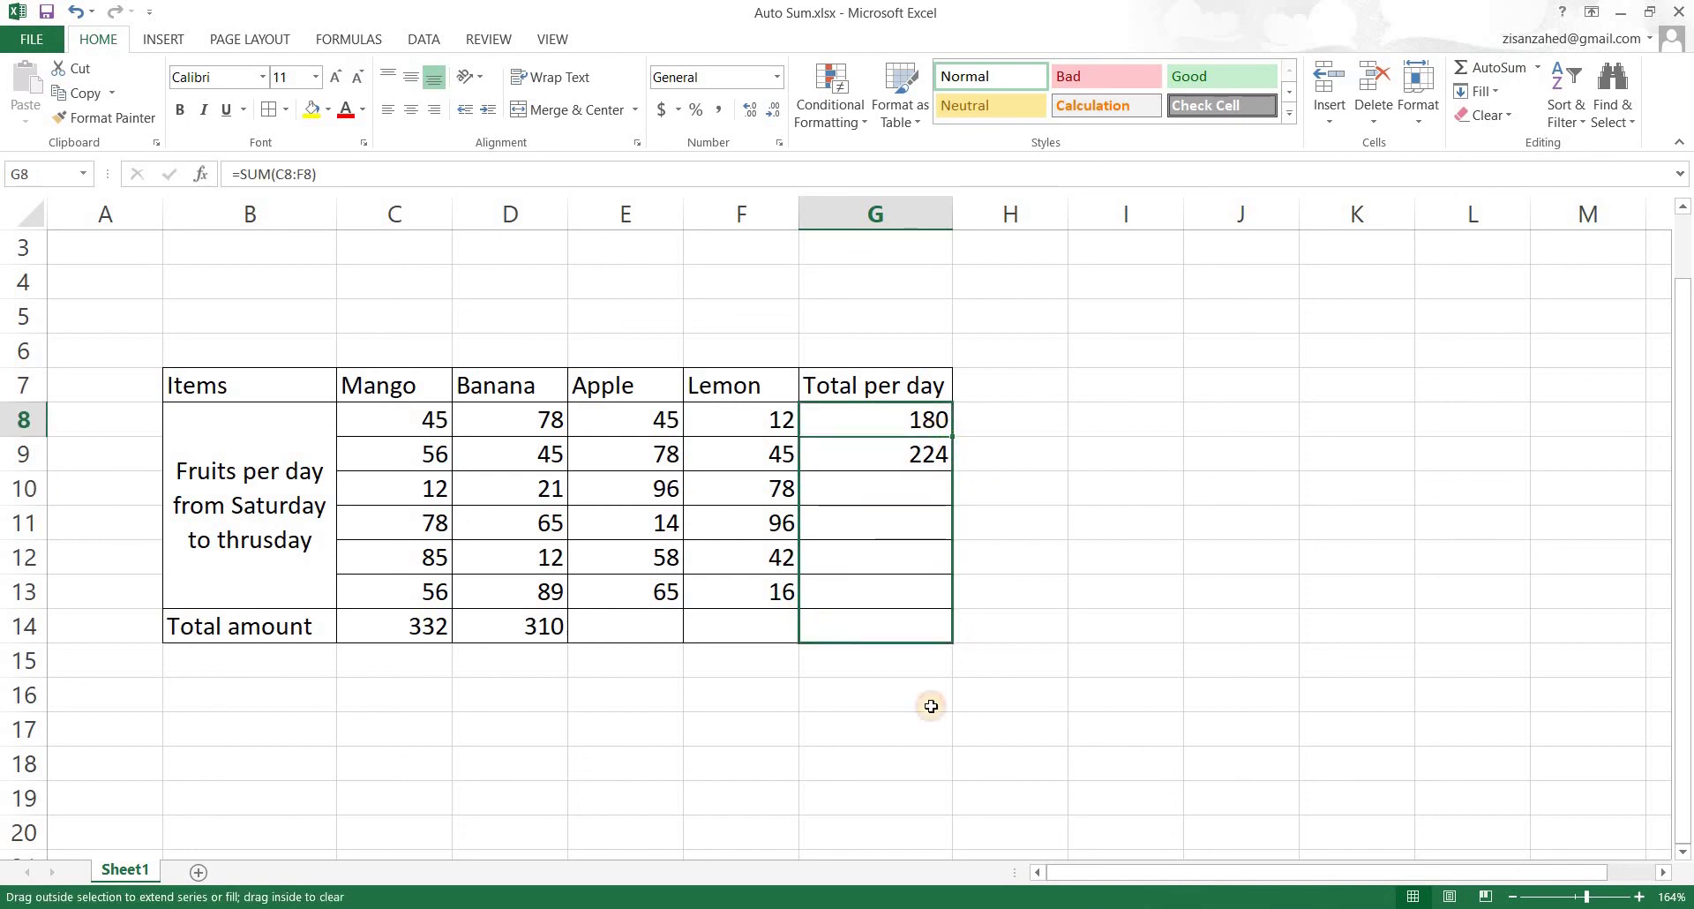
click(655, 692)
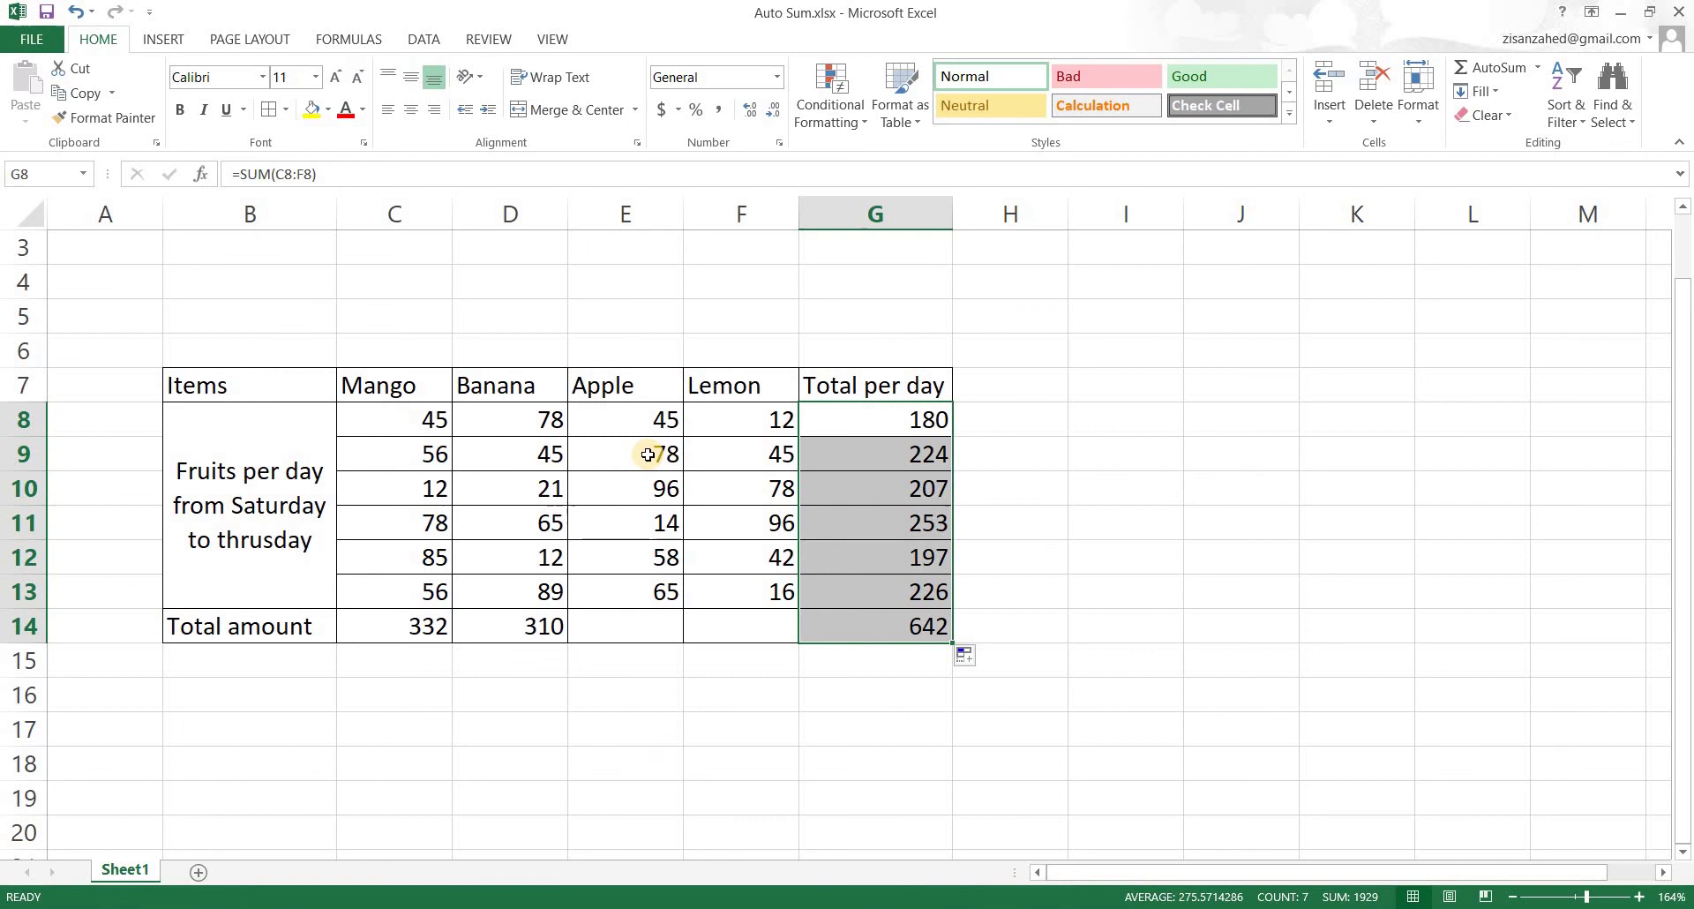
- AutoSum the Apple and Lemon totals in E14 and F14, giving 356 and 289
click(654, 419)
key(ctrl+Down)
key(Down)
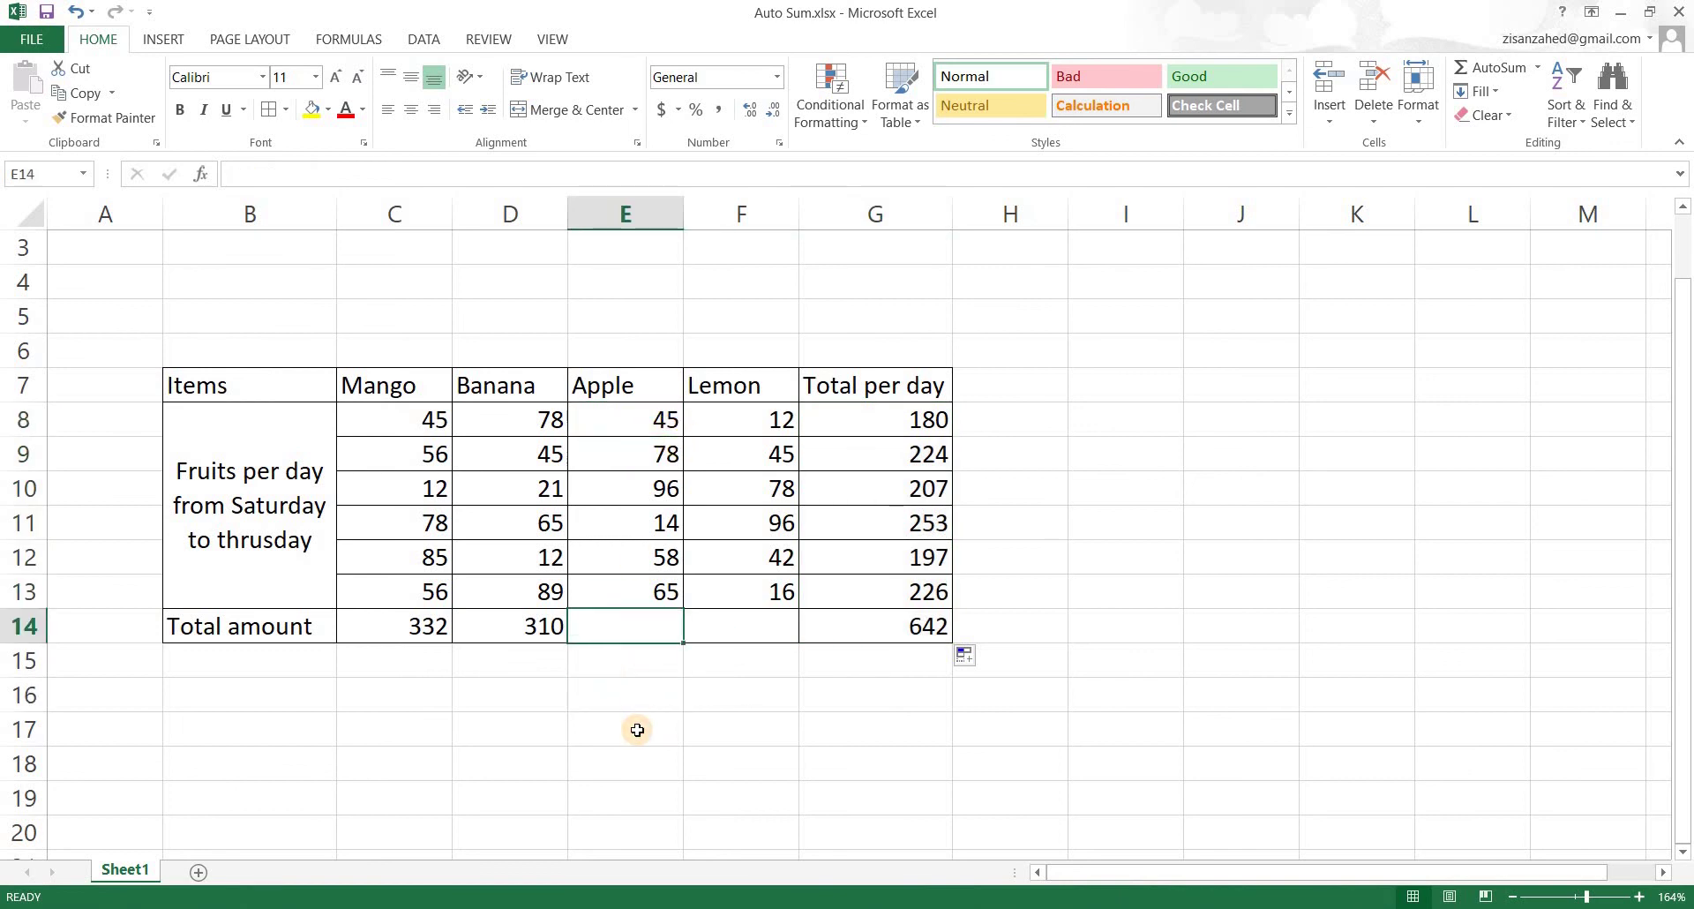
key(alt+equal)
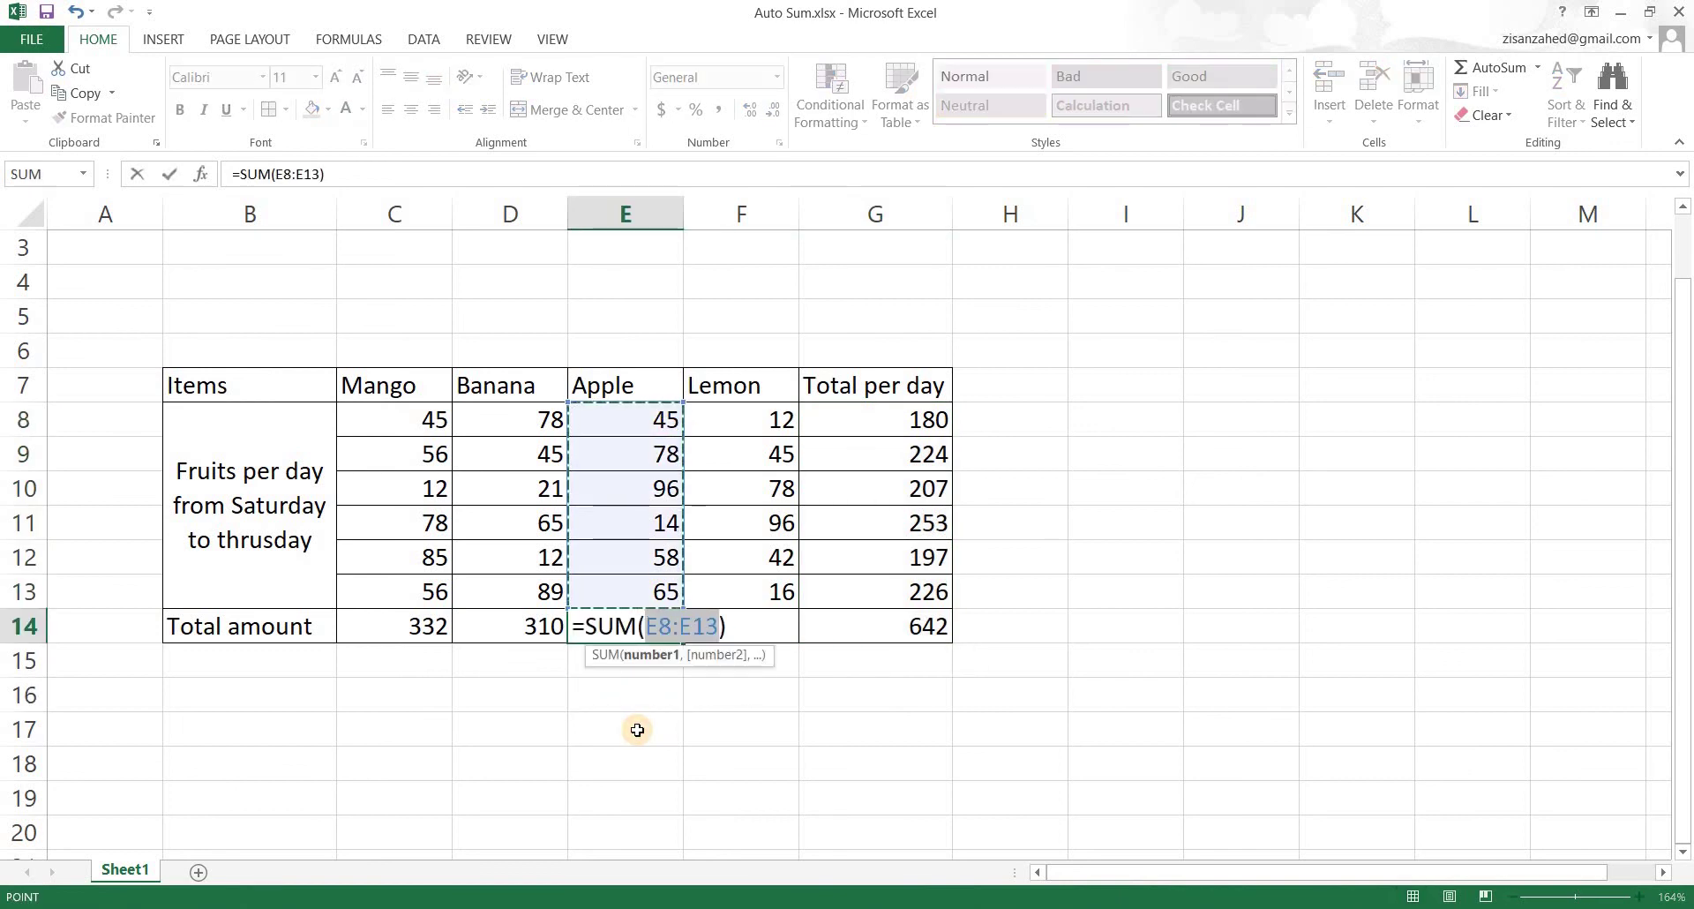
key(Return)
key(Up)
key(Right)
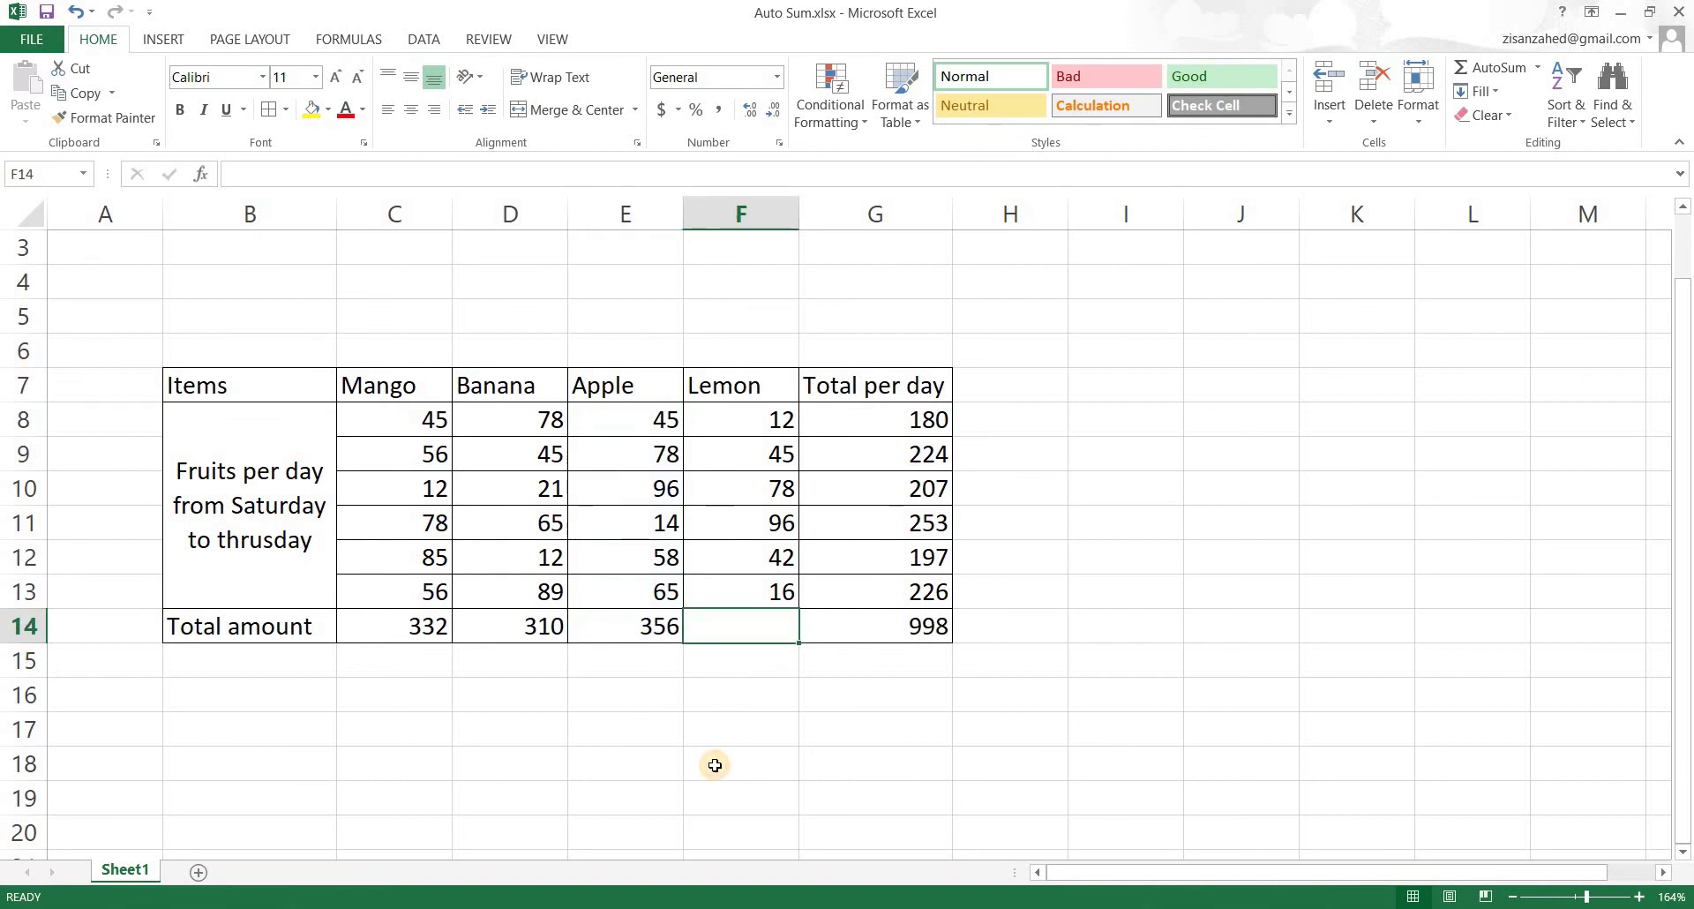
key(alt+equal)
key(Return)
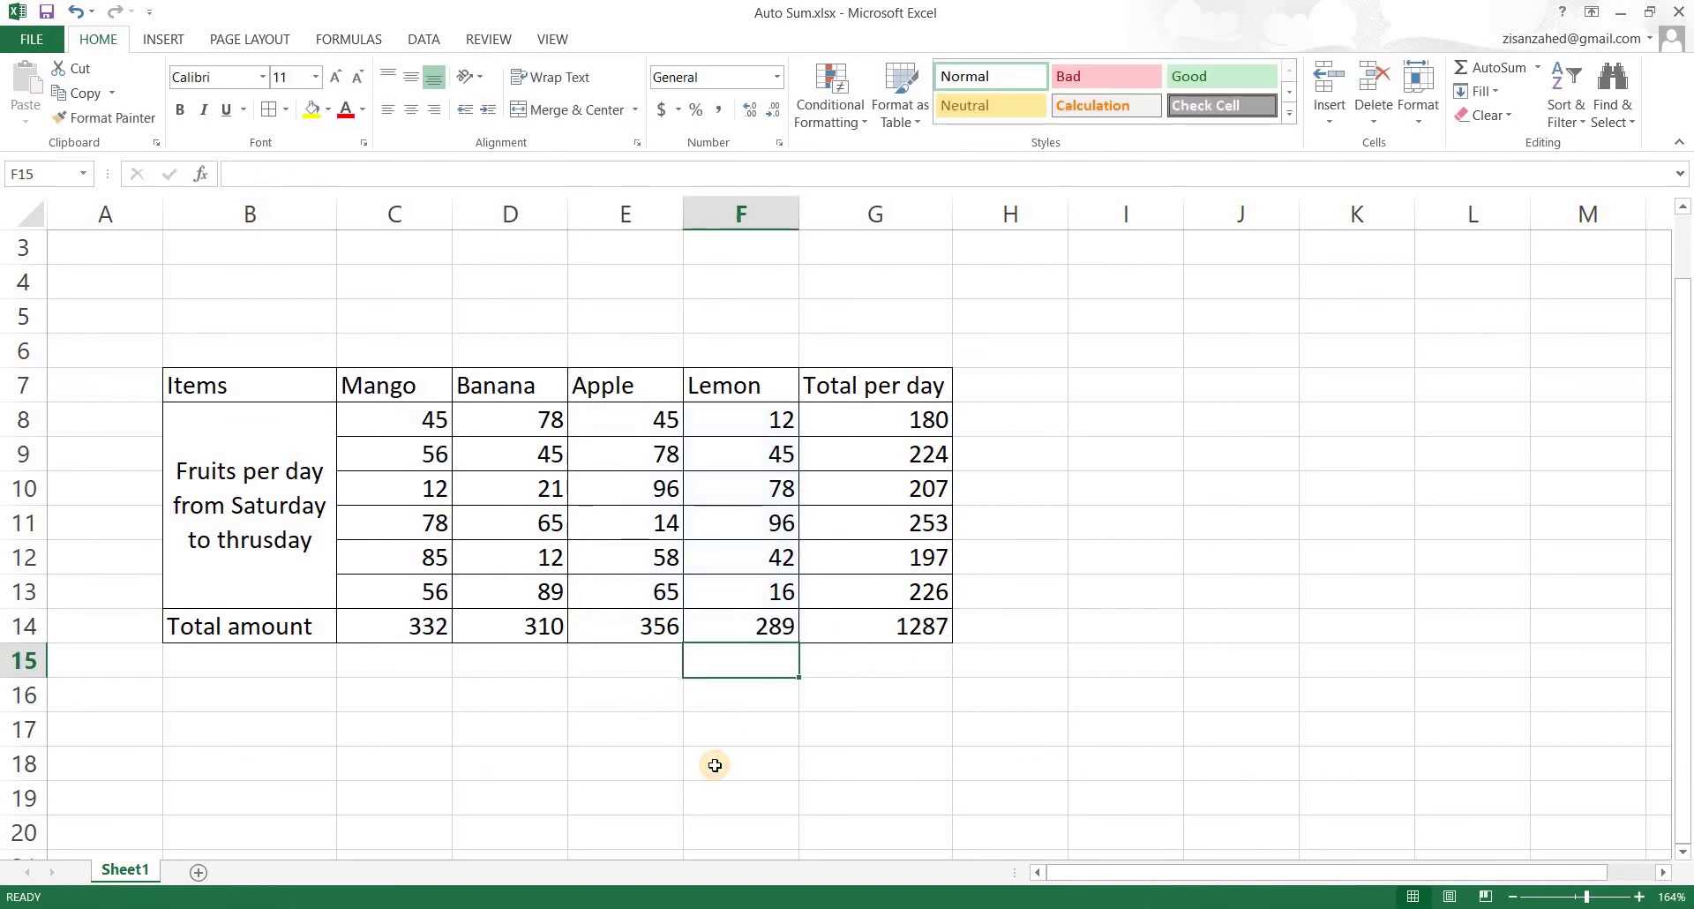
click(448, 742)
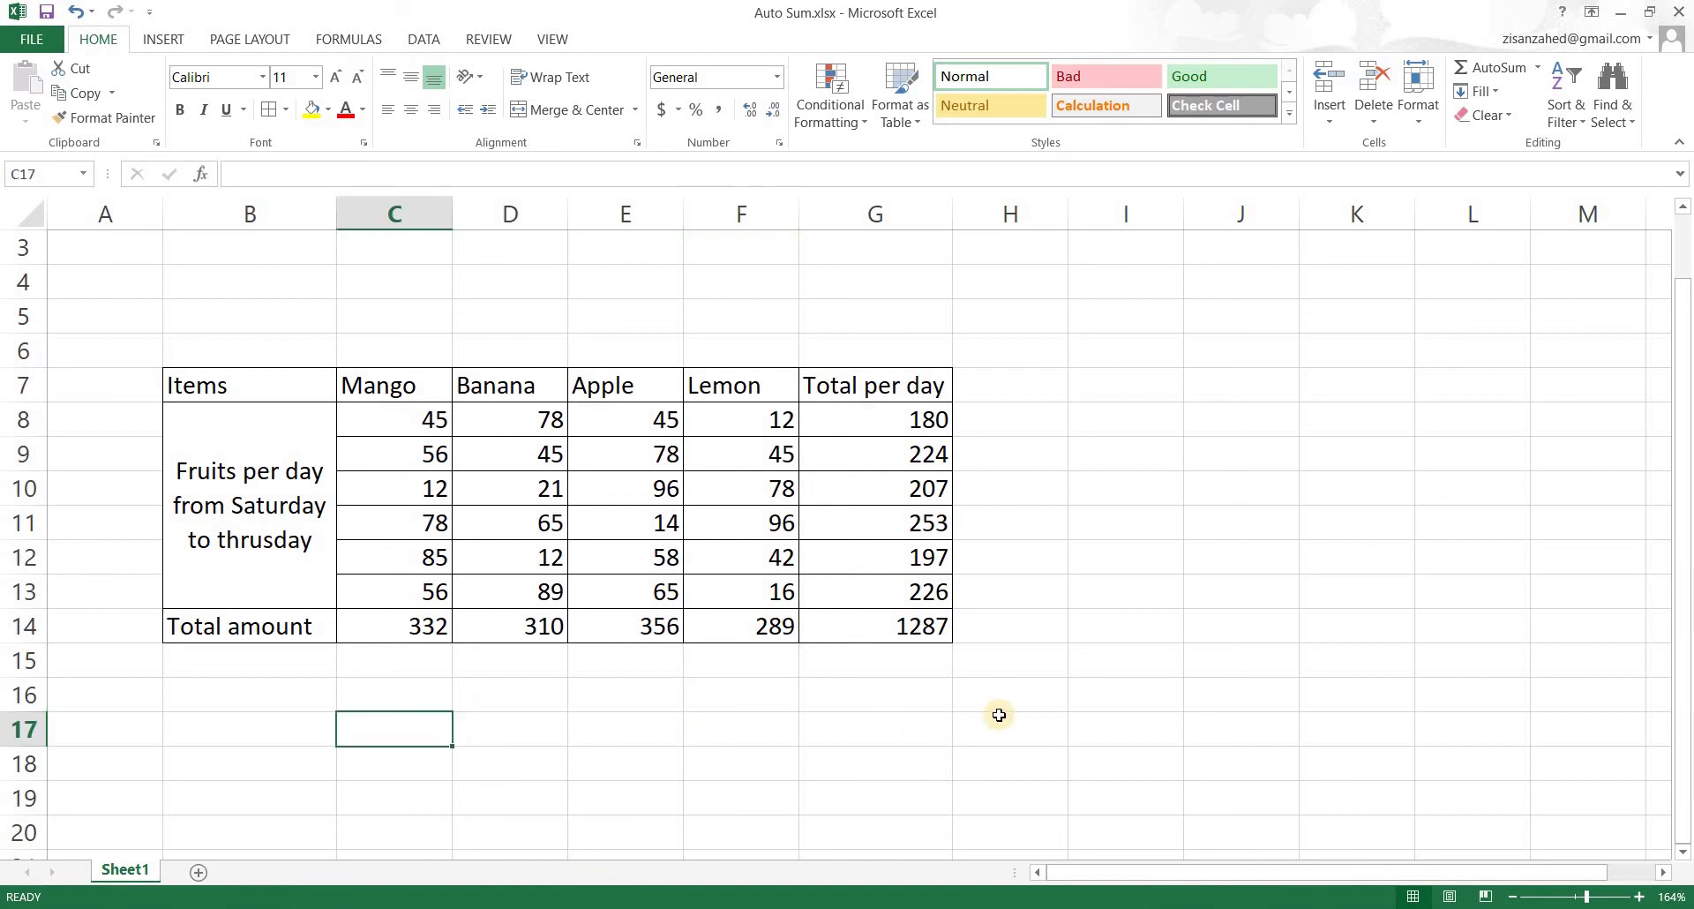
click(971, 743)
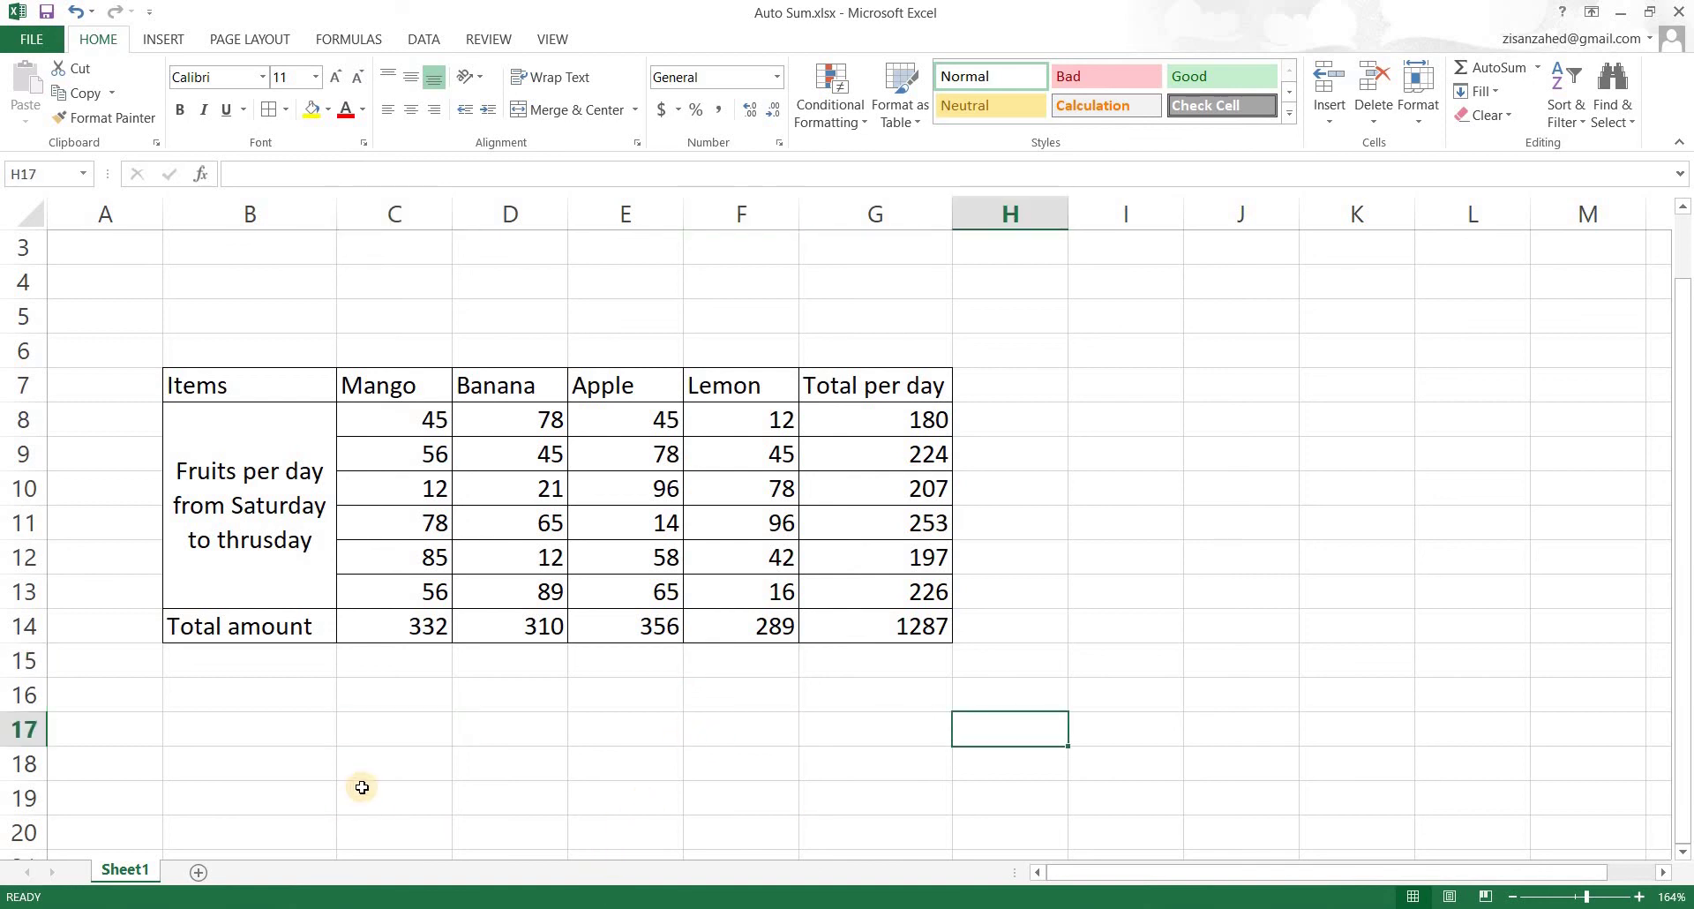